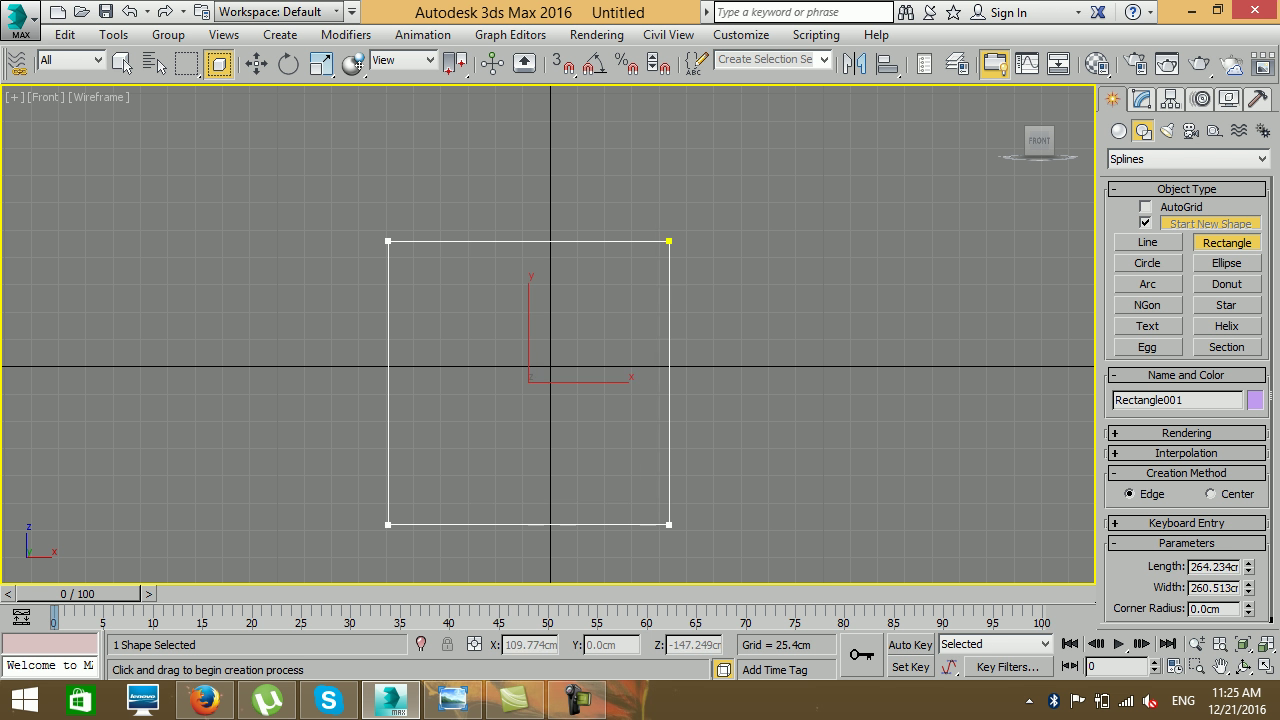
Draw a circle of about 129.3 cm radius, snapping its centre to the rectangle's top-edge midpoint and its radius to the top corner
middle_click_drag(666, 526, 738, 527)
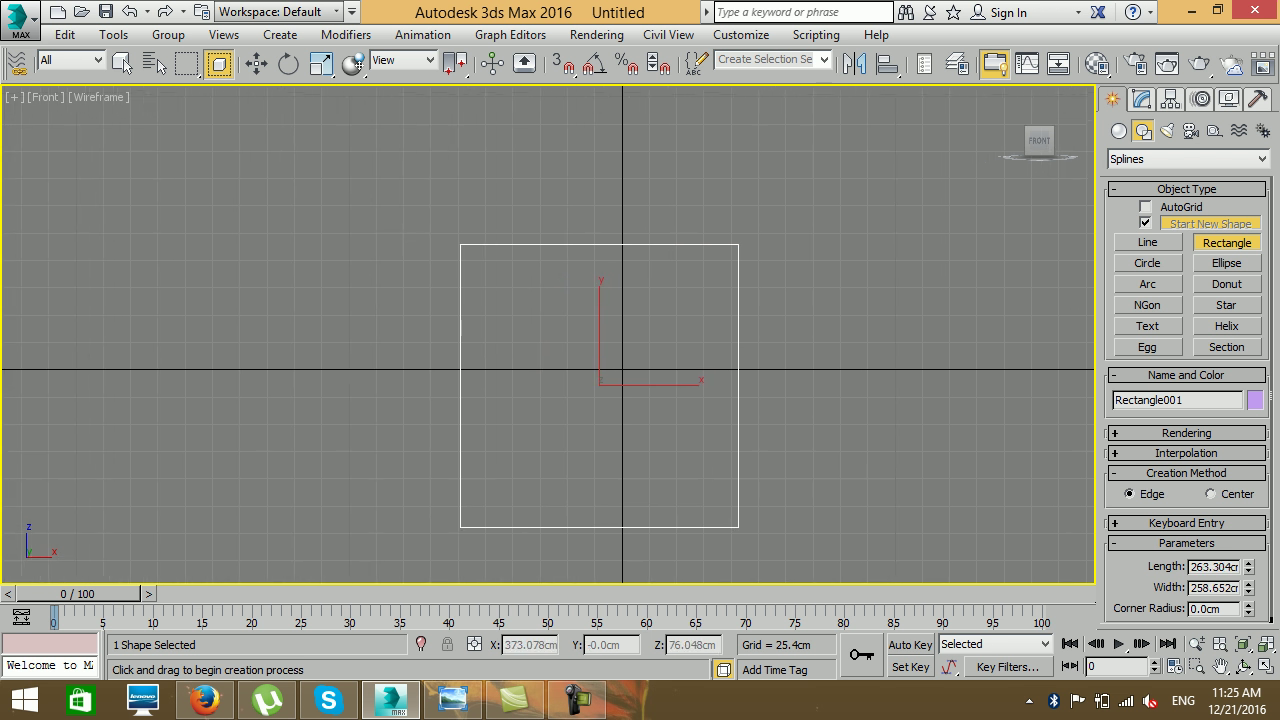
left_click(1147, 263)
left_click_drag(563, 63, 563, 105)
right_click(563, 63)
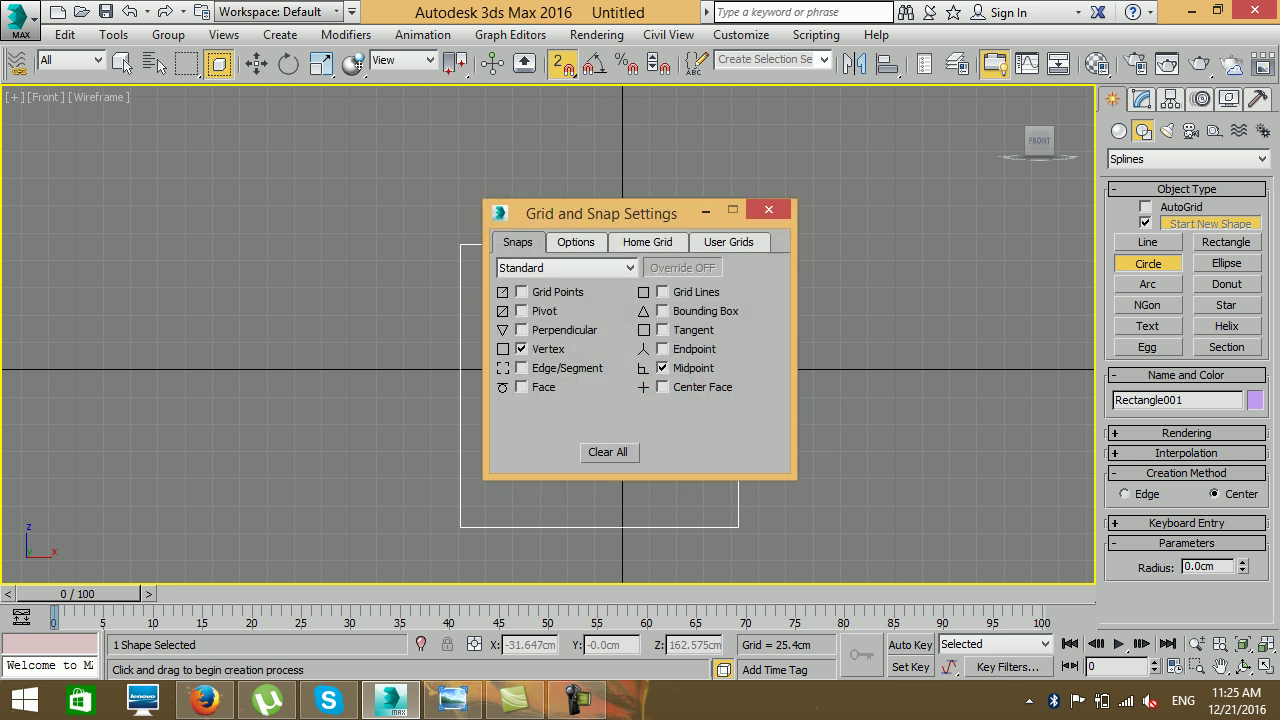
left_click(768, 209)
left_click_drag(598, 244, 737, 243)
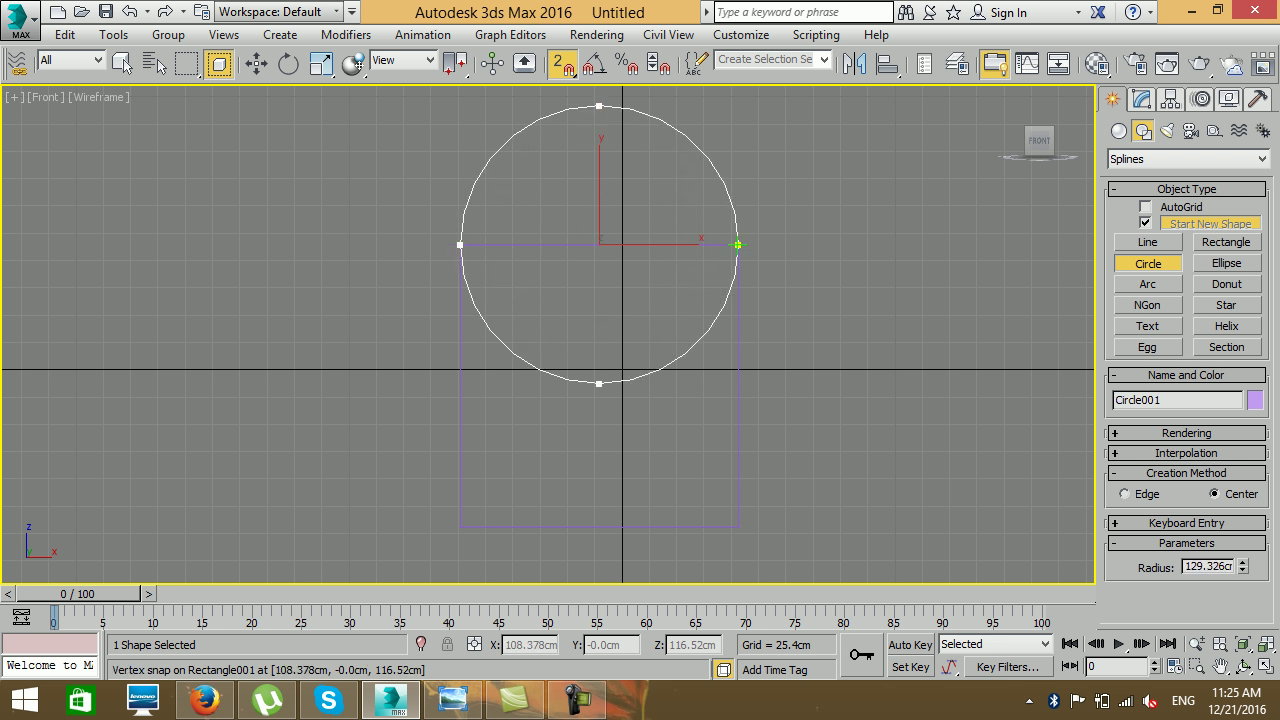
left_click(563, 63)
Apply an Edit Spline modifier to the circle
left_click(1141, 99)
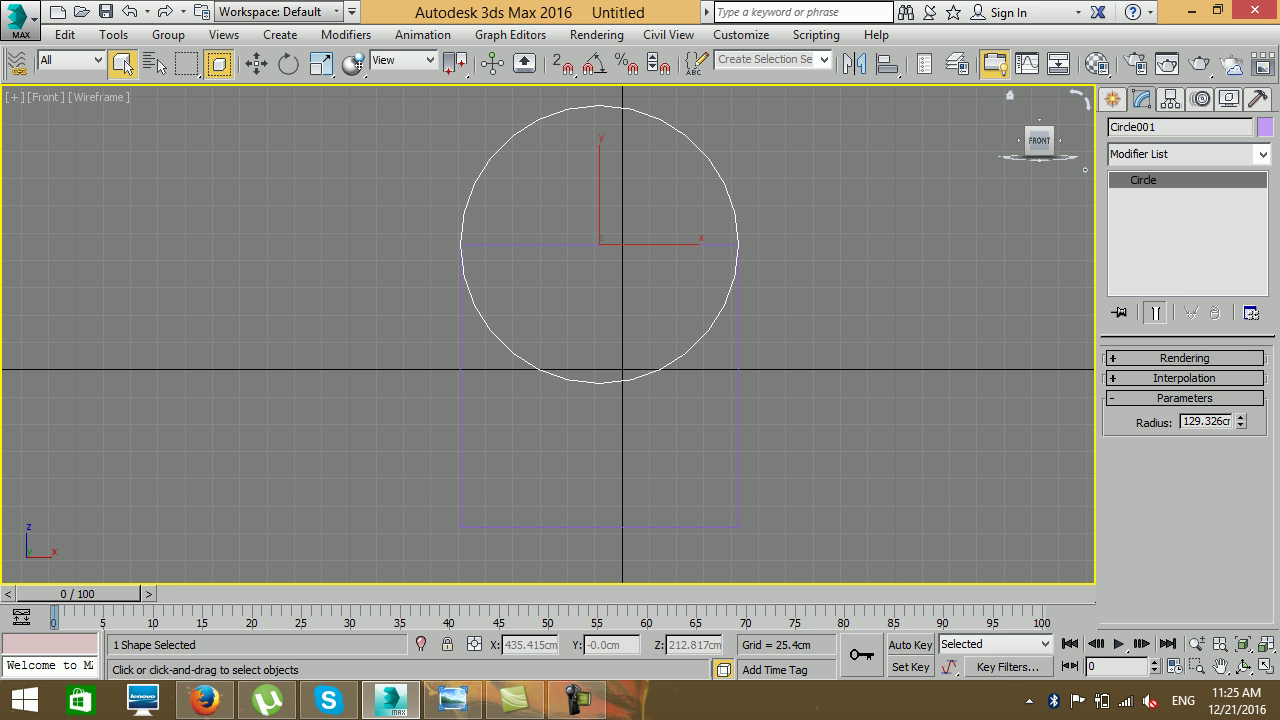
left_click(1262, 154)
type("e")
key("Down")
key("Down")
key("Down")
key("Down")
key("Return")
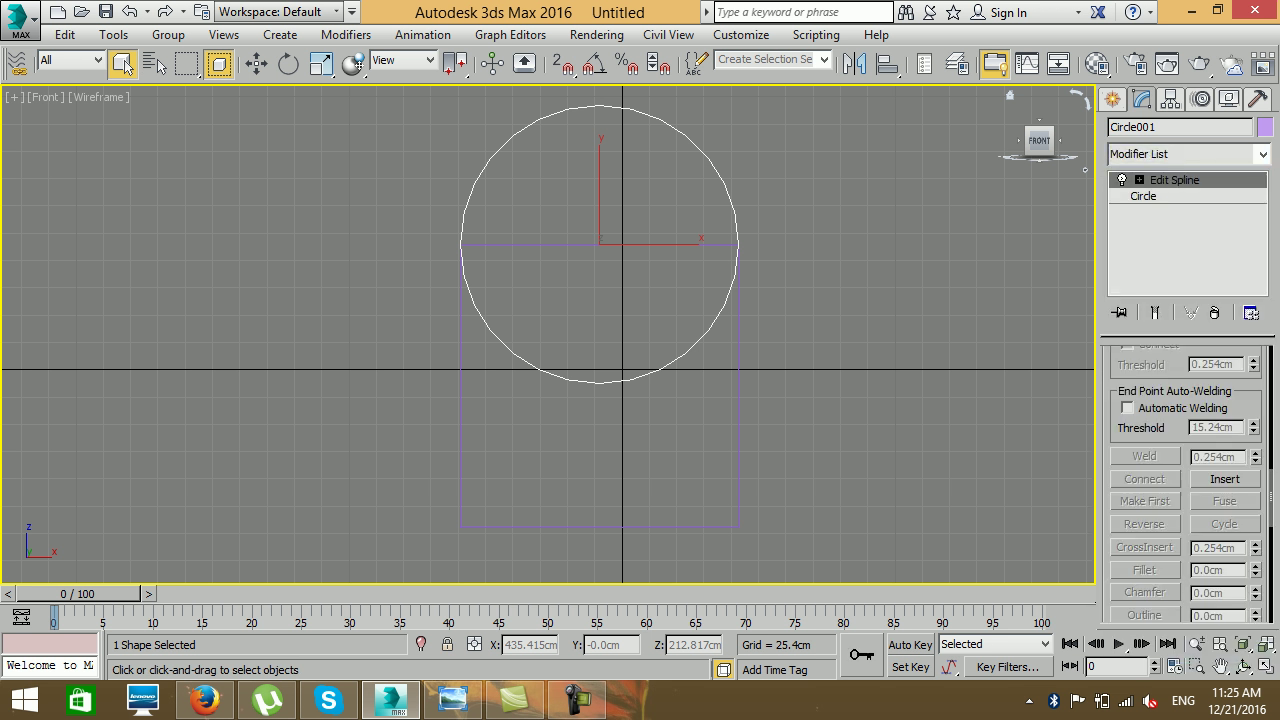
Attach the rectangle to the circle so both belong to one editable spline shape
scroll(1187, 480, "up", 5)
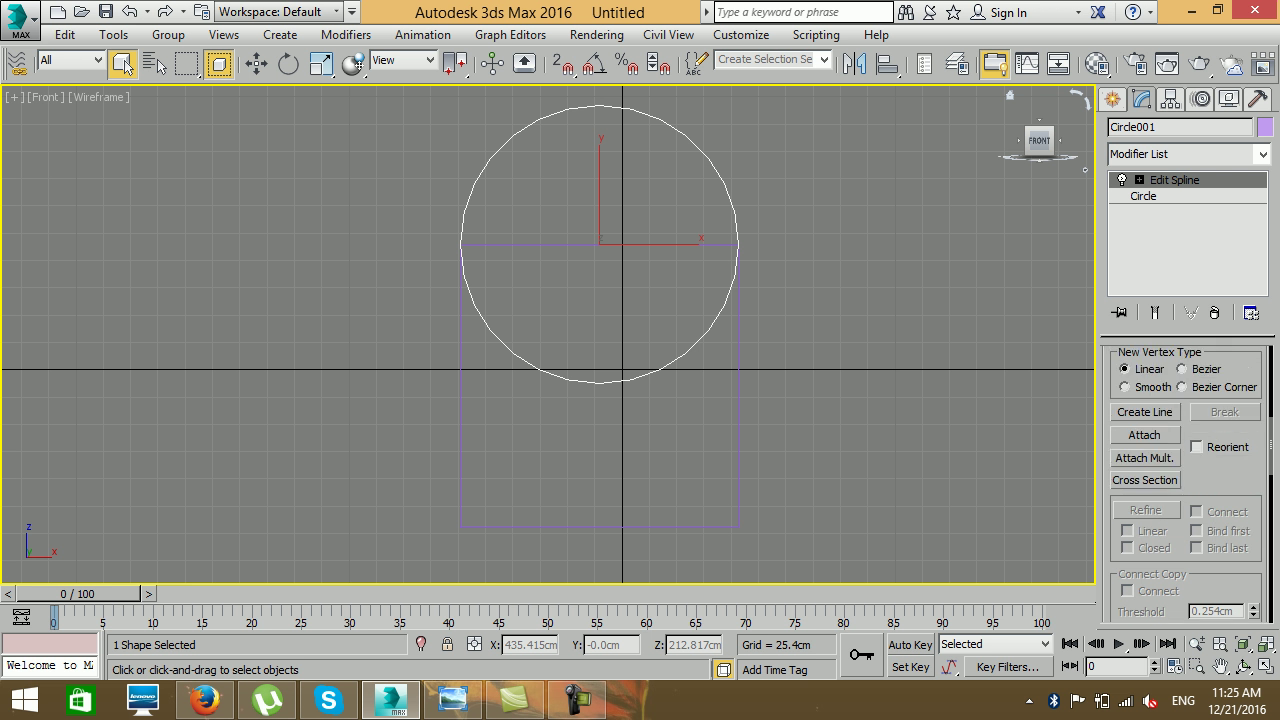
left_click(1144, 435)
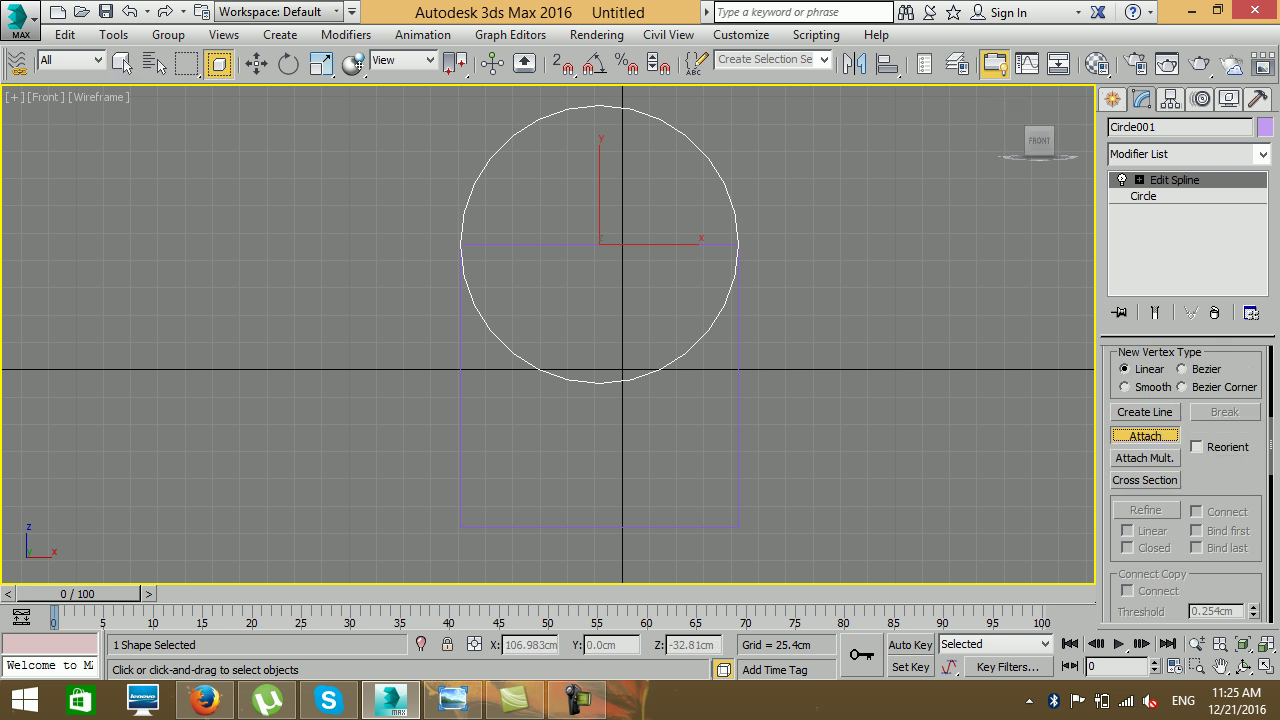
left_click(738, 400)
right_click(1180, 236)
Delete the circle's lower half and the rectangle's top edge at segment level, leaving an arched window outline
left_click(1139, 179)
left_click(1139, 179)
left_click(1139, 179)
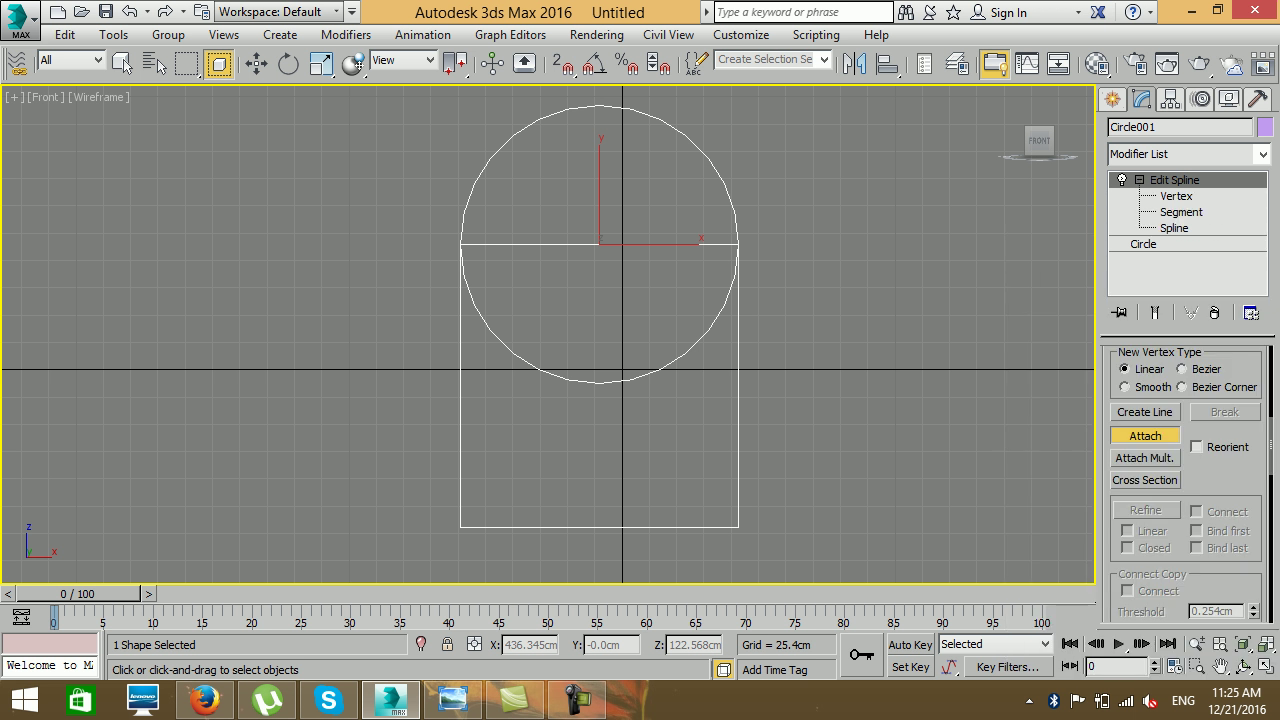
left_click(1181, 212)
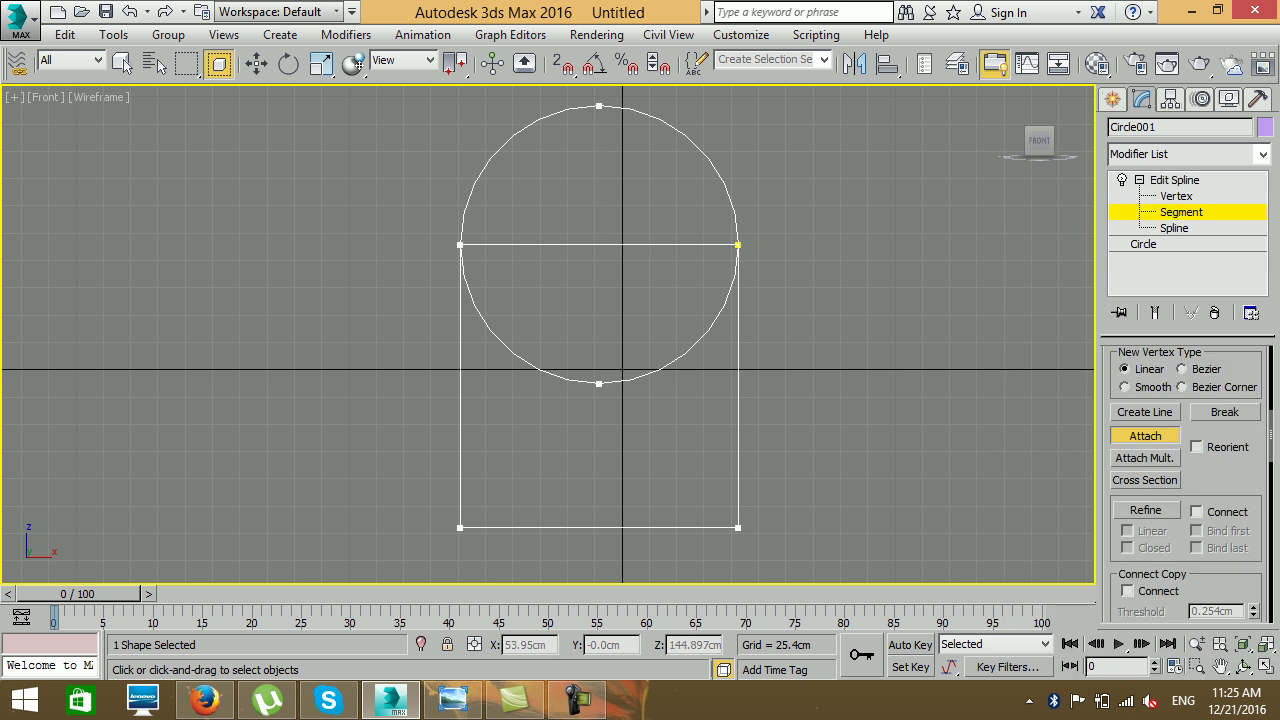
key("w")
left_click_drag(632, 215, 565, 365)
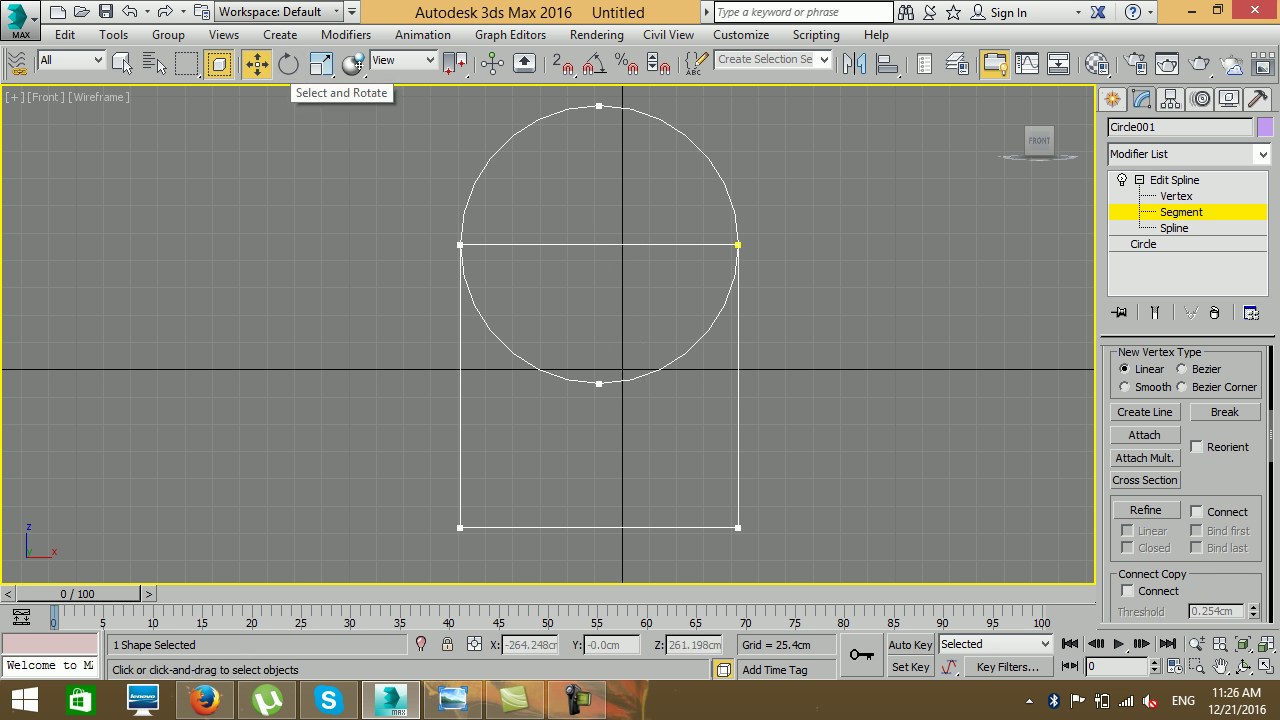
left_click(218, 64)
left_click_drag(586, 196, 615, 392)
key("Delete")
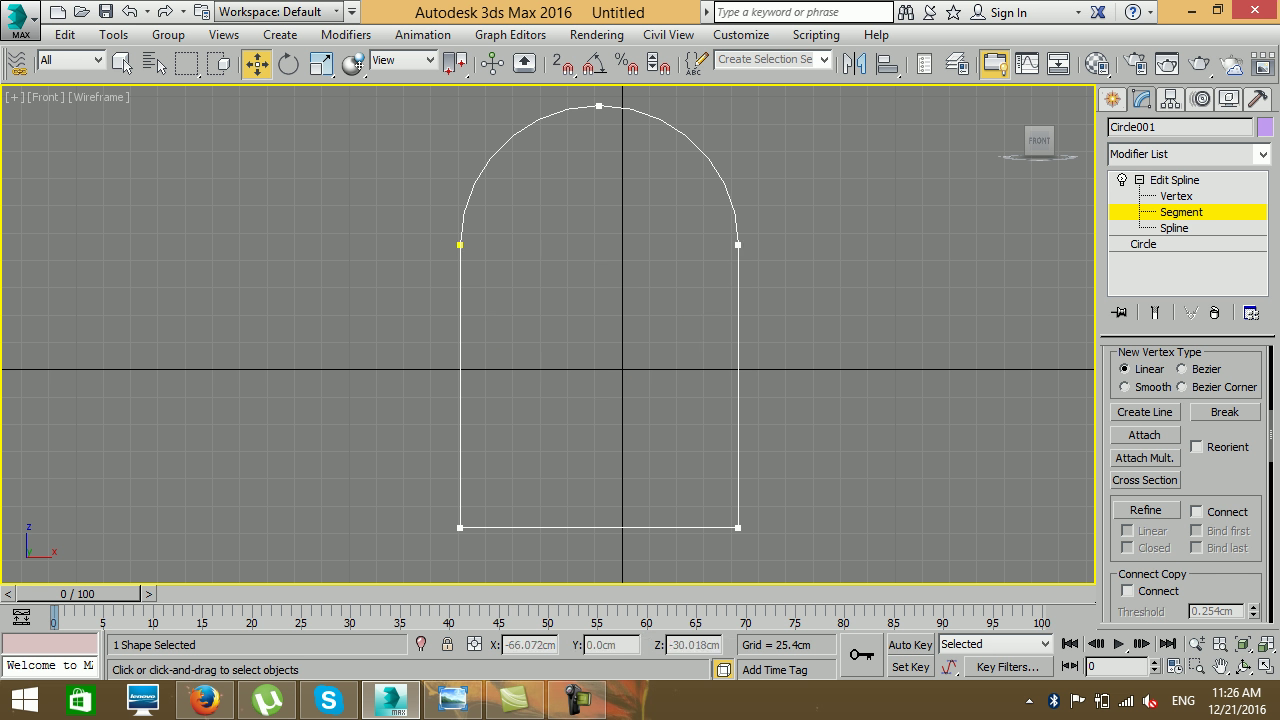
Weld the vertices where the arch meets the straight sides, using the 0.254 cm threshold
key("1")
left_click_drag(749, 209, 314, 289)
scroll(1185, 480, "down", 5)
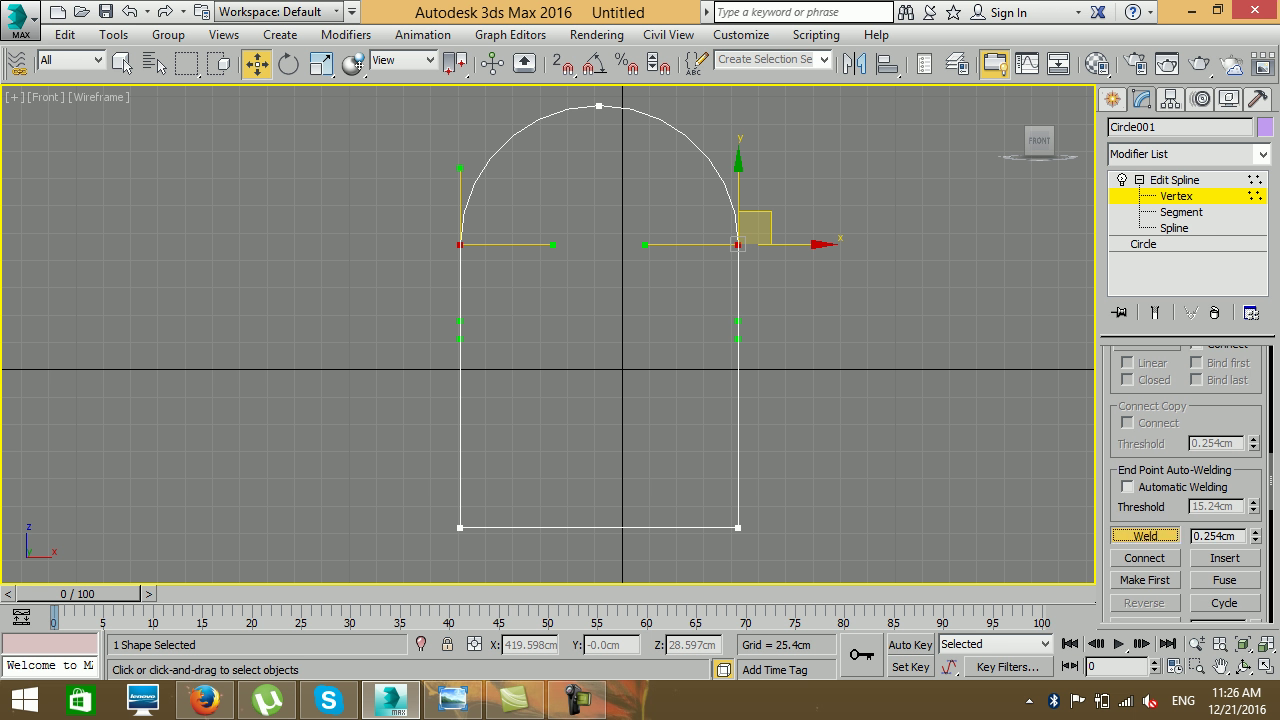
left_click(1145, 535)
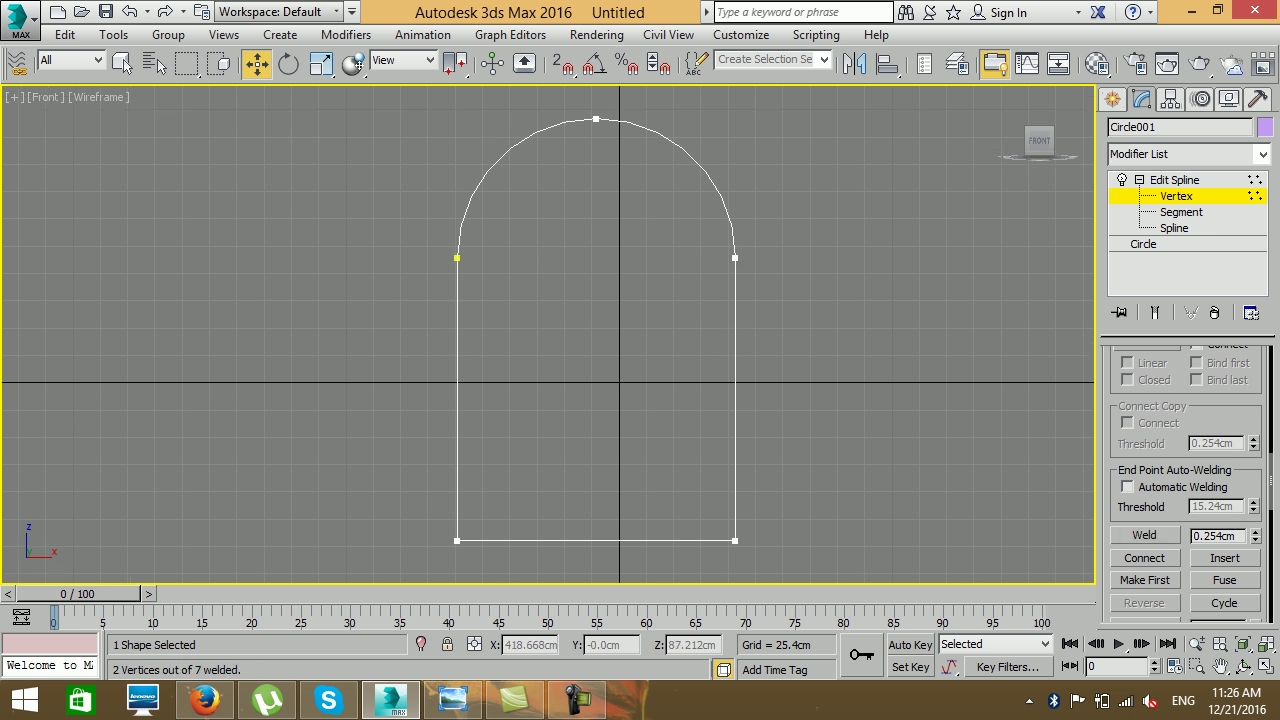
Create a narrow inward outline of the whole arched spline to form the outer window frame
key("3")
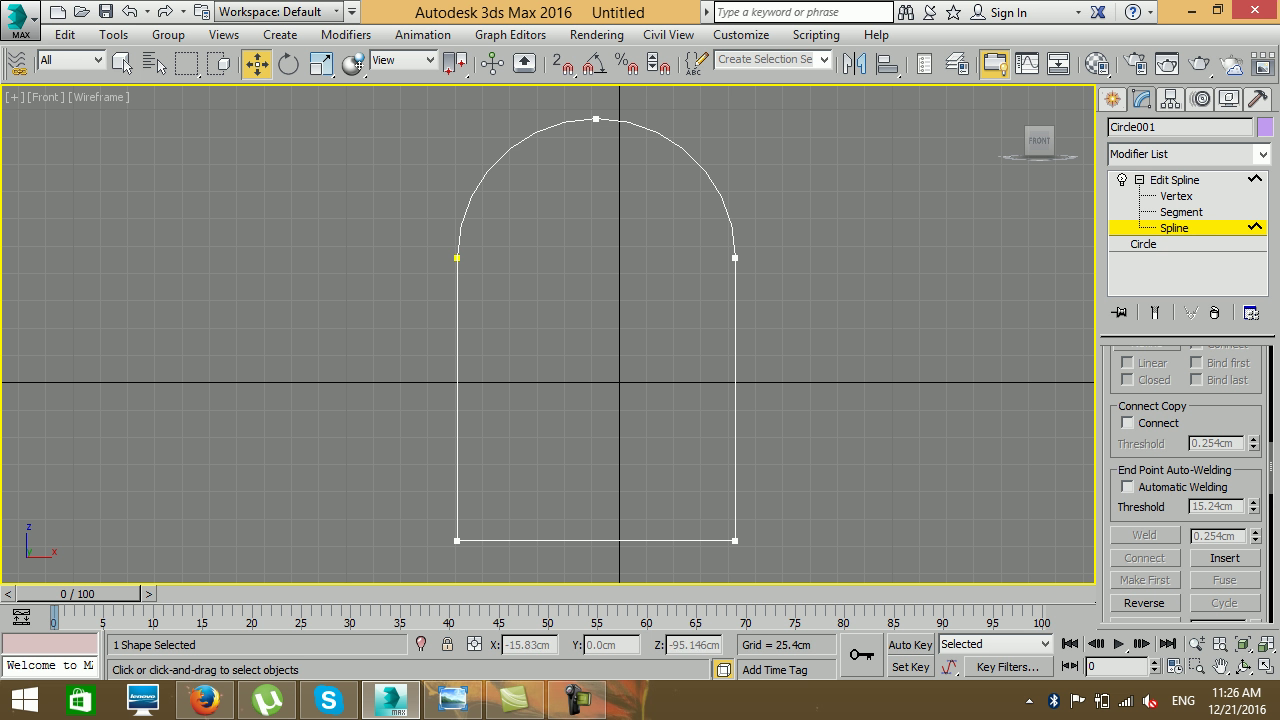
key("ctrl+a")
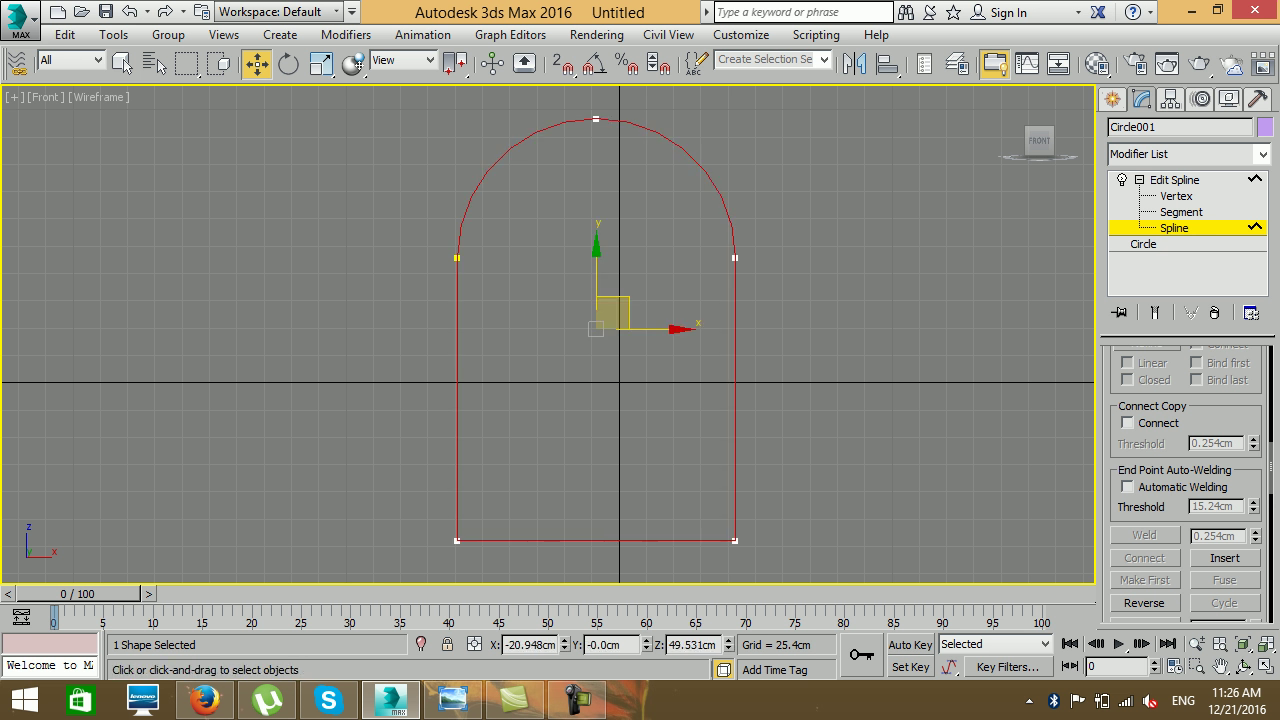
scroll(1186, 480, "down", 5)
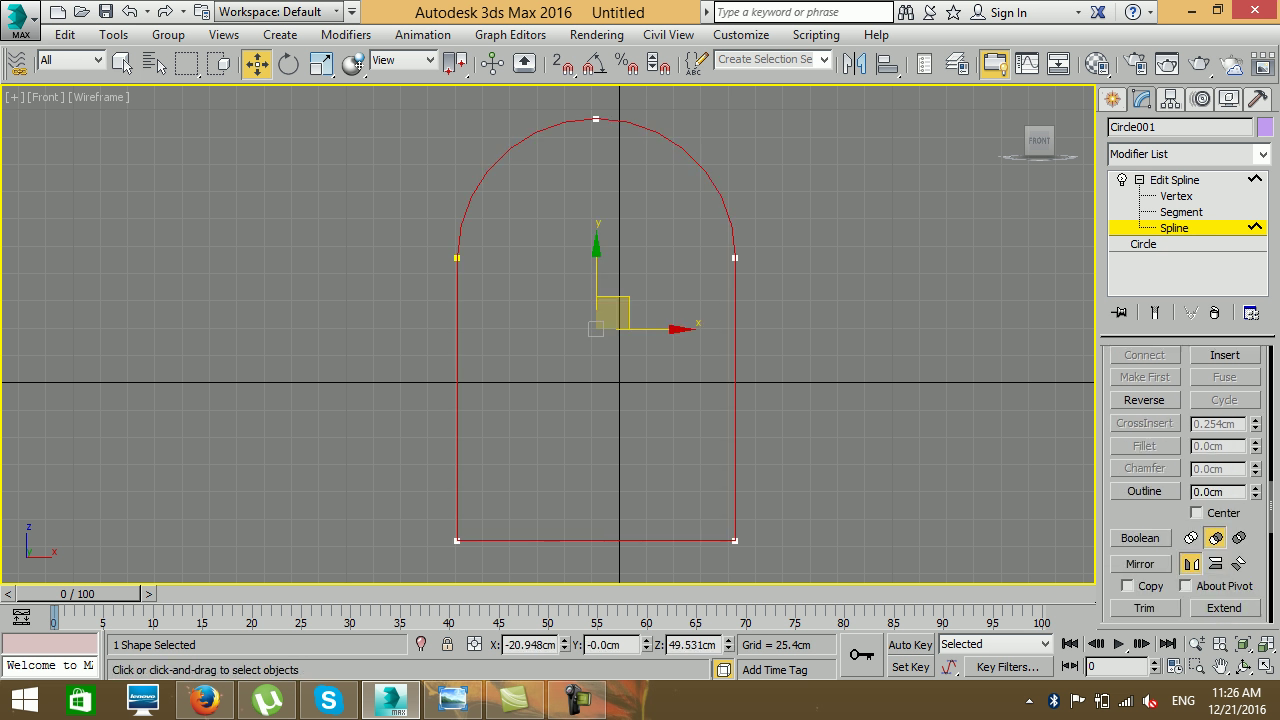
left_click(1144, 431)
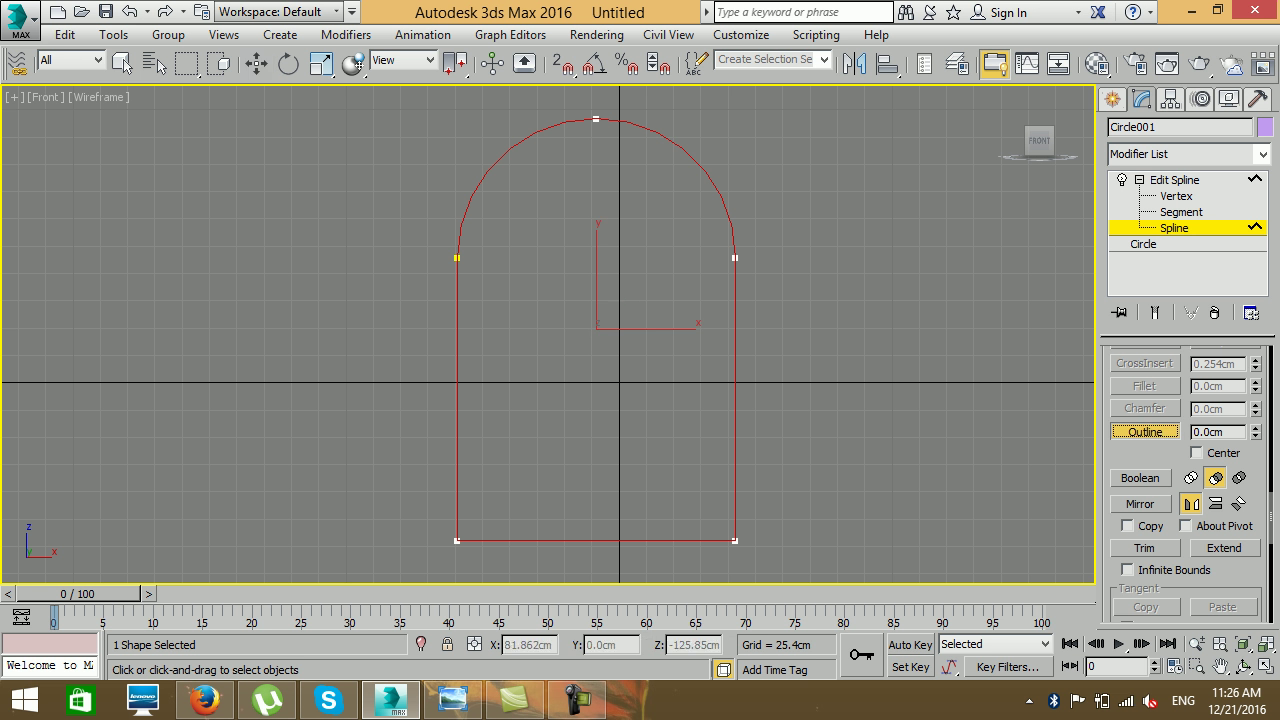
left_click_drag(686, 537, 683, 551)
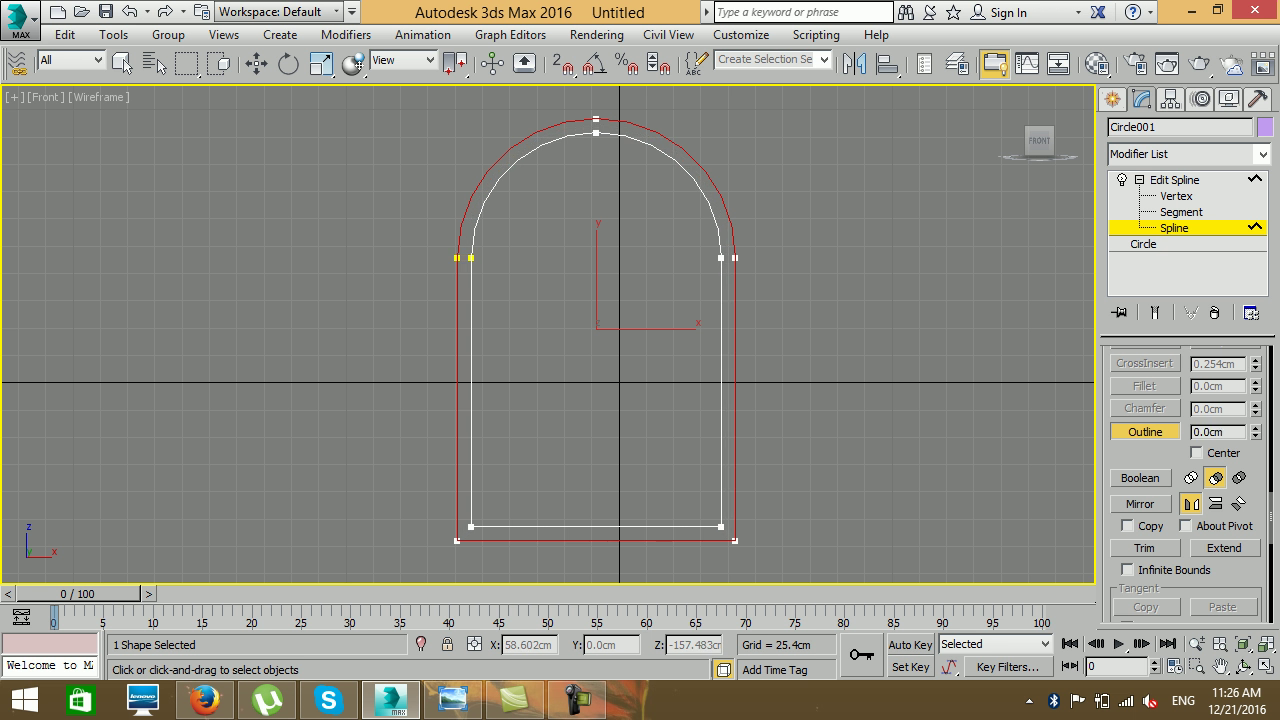
middle_click_drag(772, 483, 748, 477)
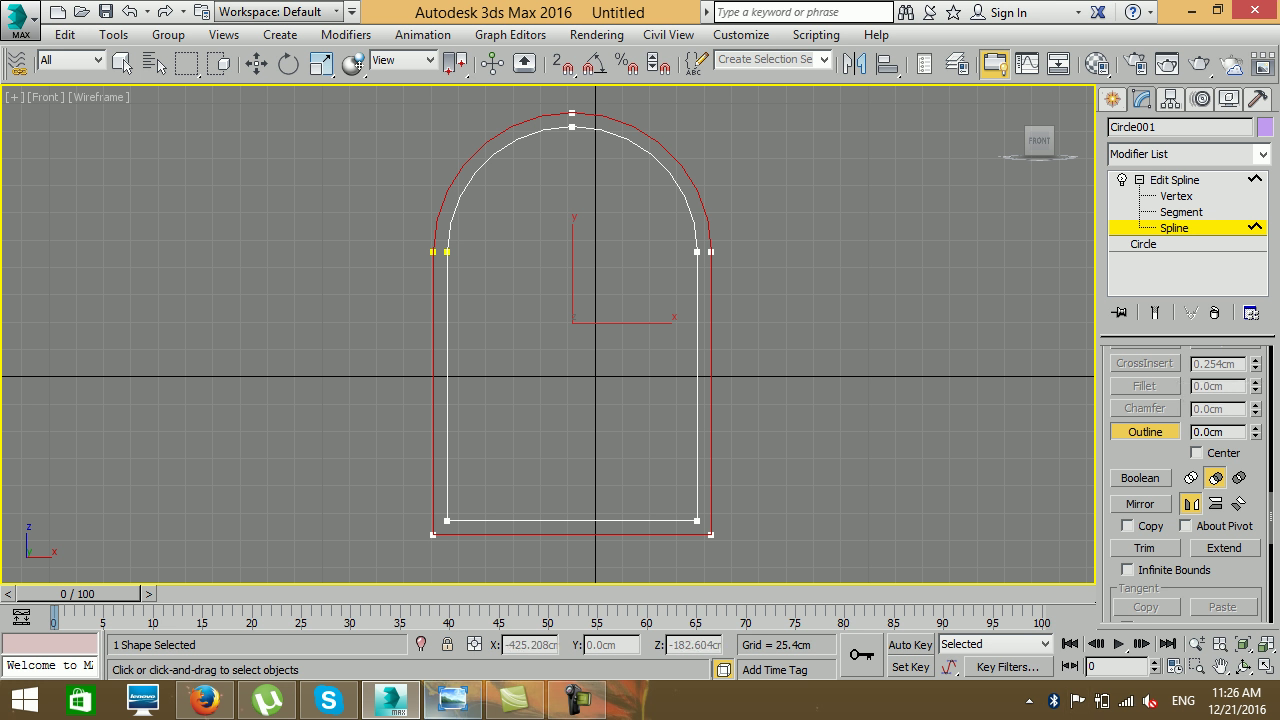
Consult the arched window reference photo and outline inward twice more to form a narrow inner arch band
left_click(453, 699)
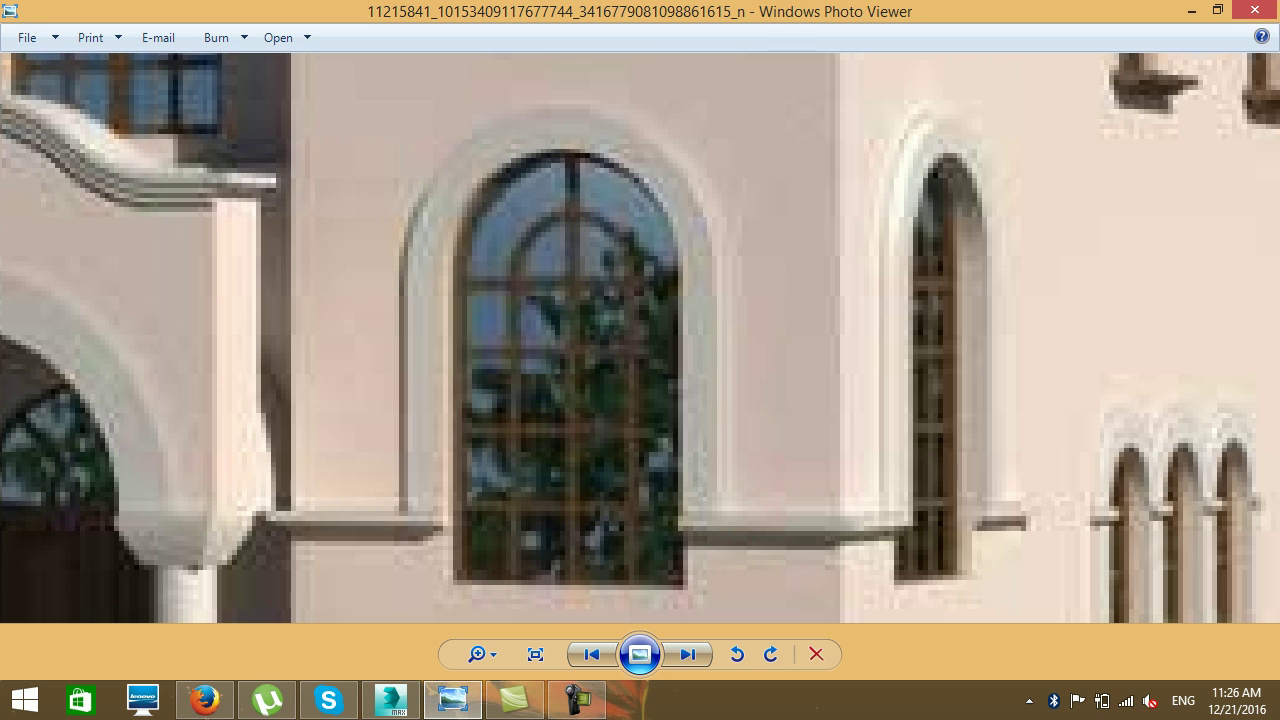
left_click(390, 699)
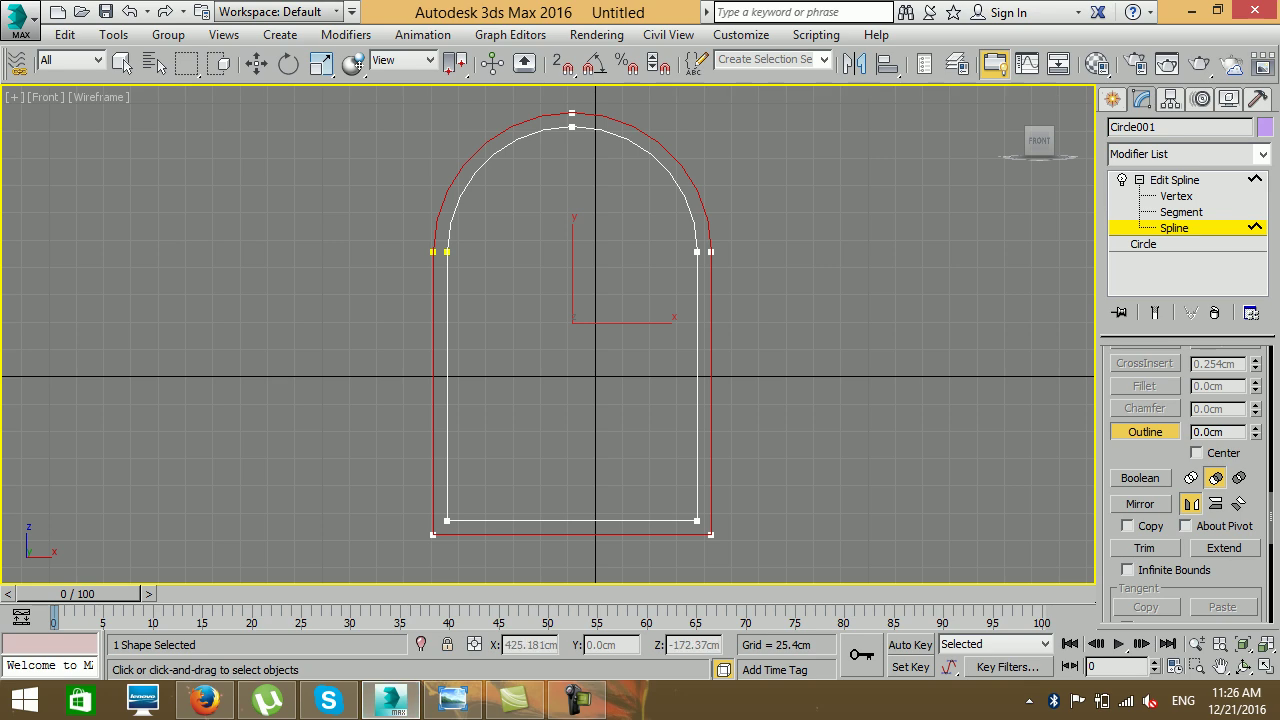
left_click_drag(590, 522, 589, 581)
left_click_drag(589, 464, 589, 520)
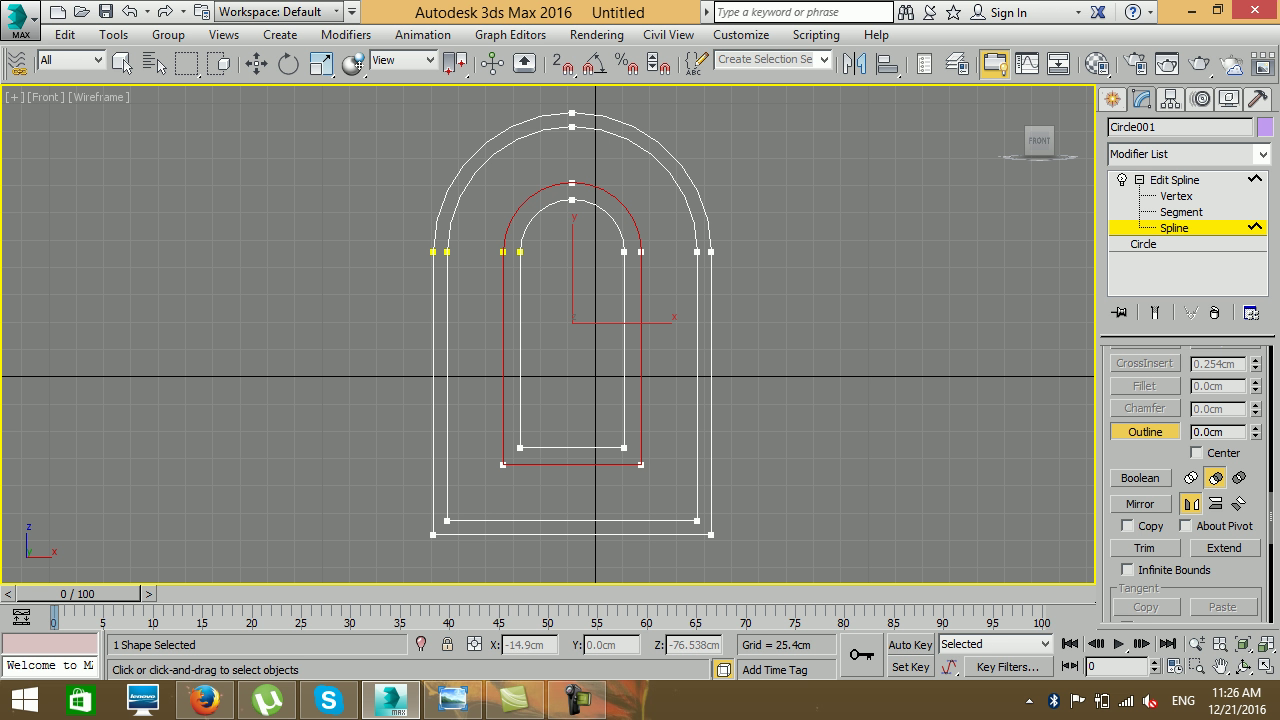
Delete the bottom segments of the two inner arch splines
scroll(600, 560, "up", 3)
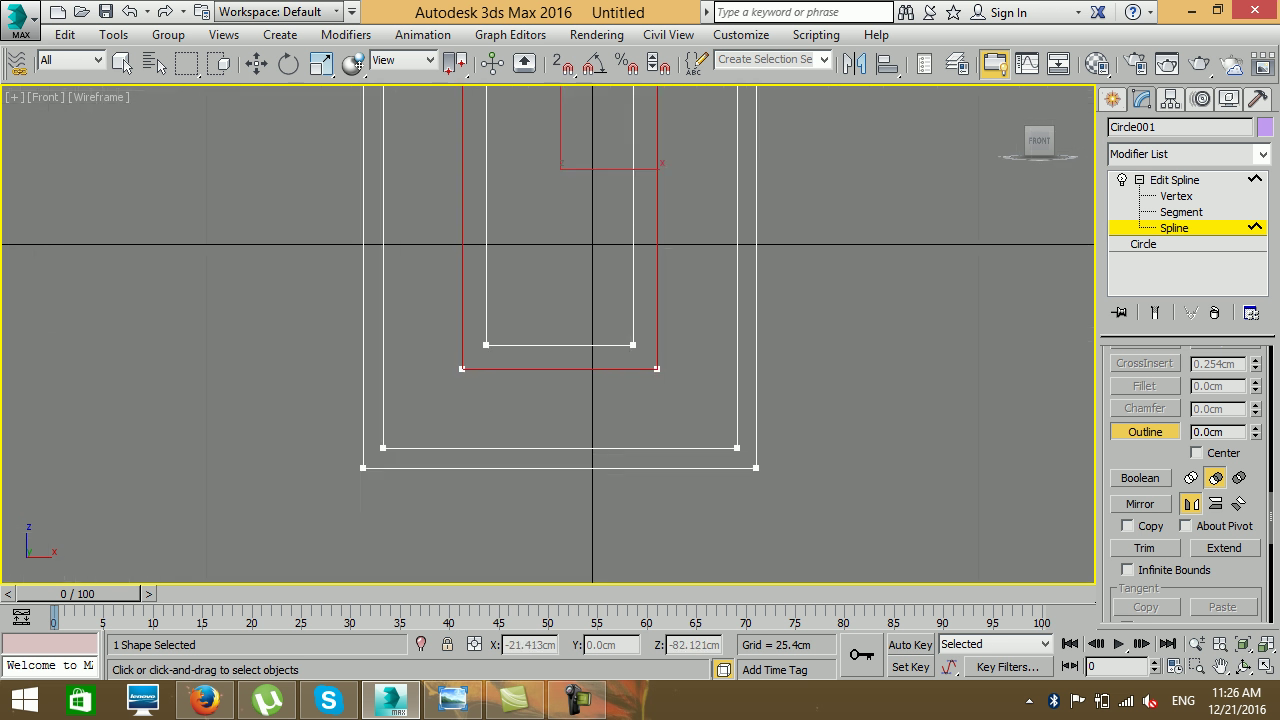
key("2")
key("w")
left_click_drag(580, 314, 600, 380)
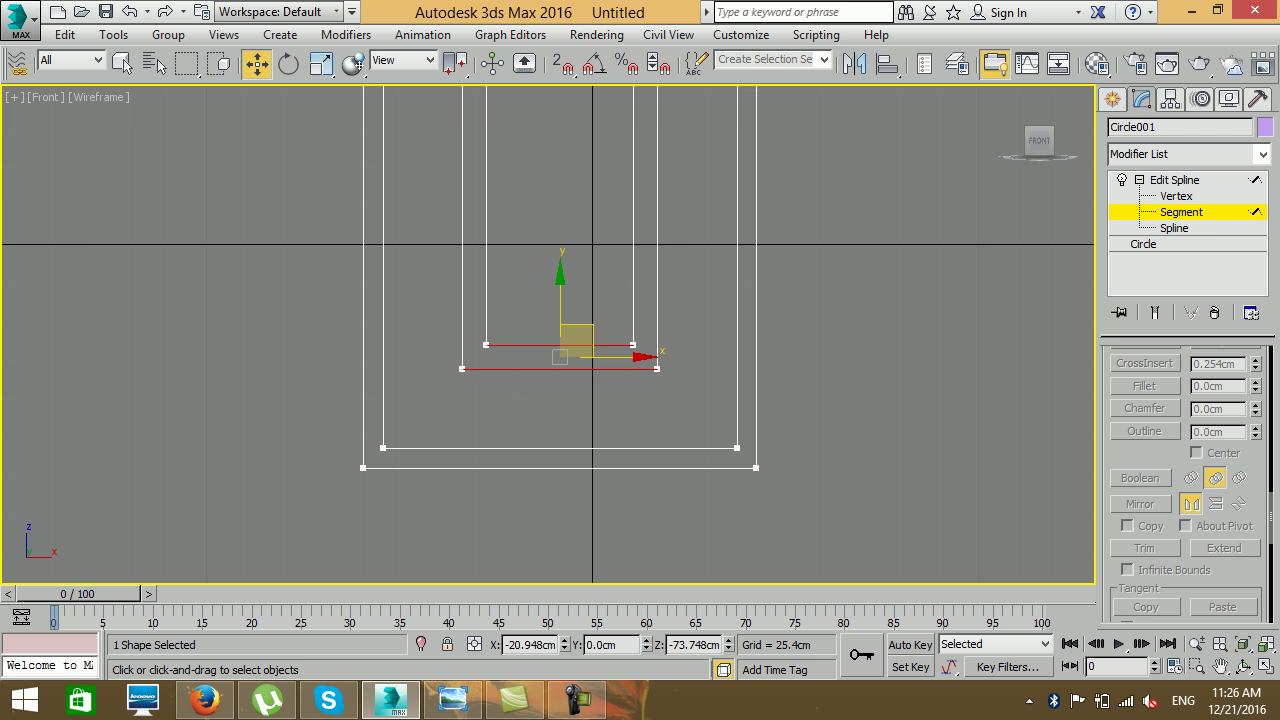
key("Delete")
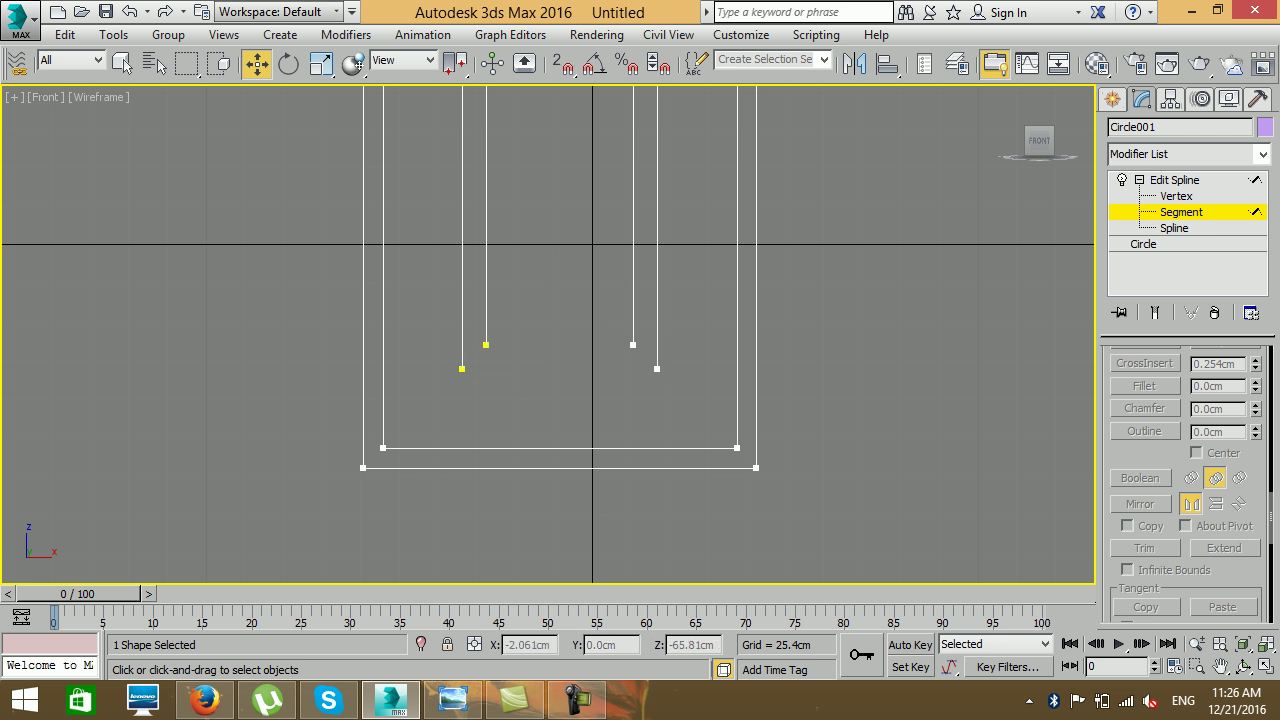
Extend the four open legs of the inner arches down to the outer frame's inner bottom edge
key("3")
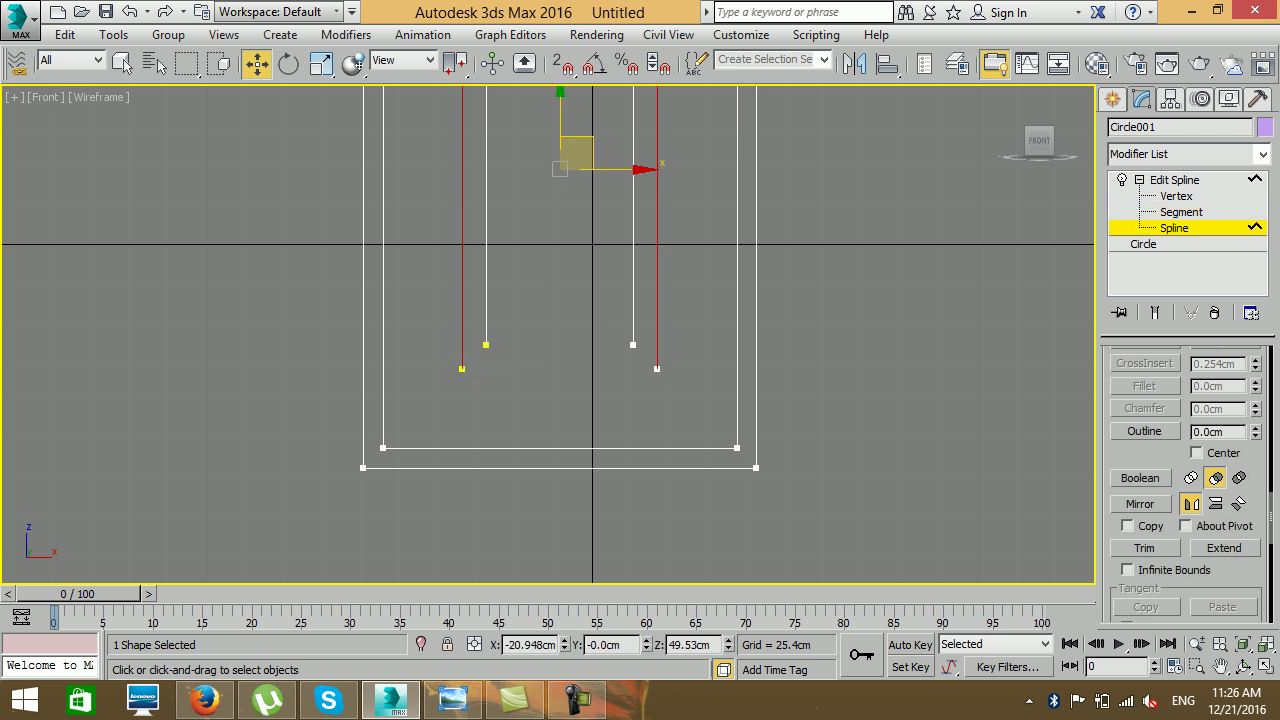
scroll(1186, 484, "down", 2)
left_click(1224, 497)
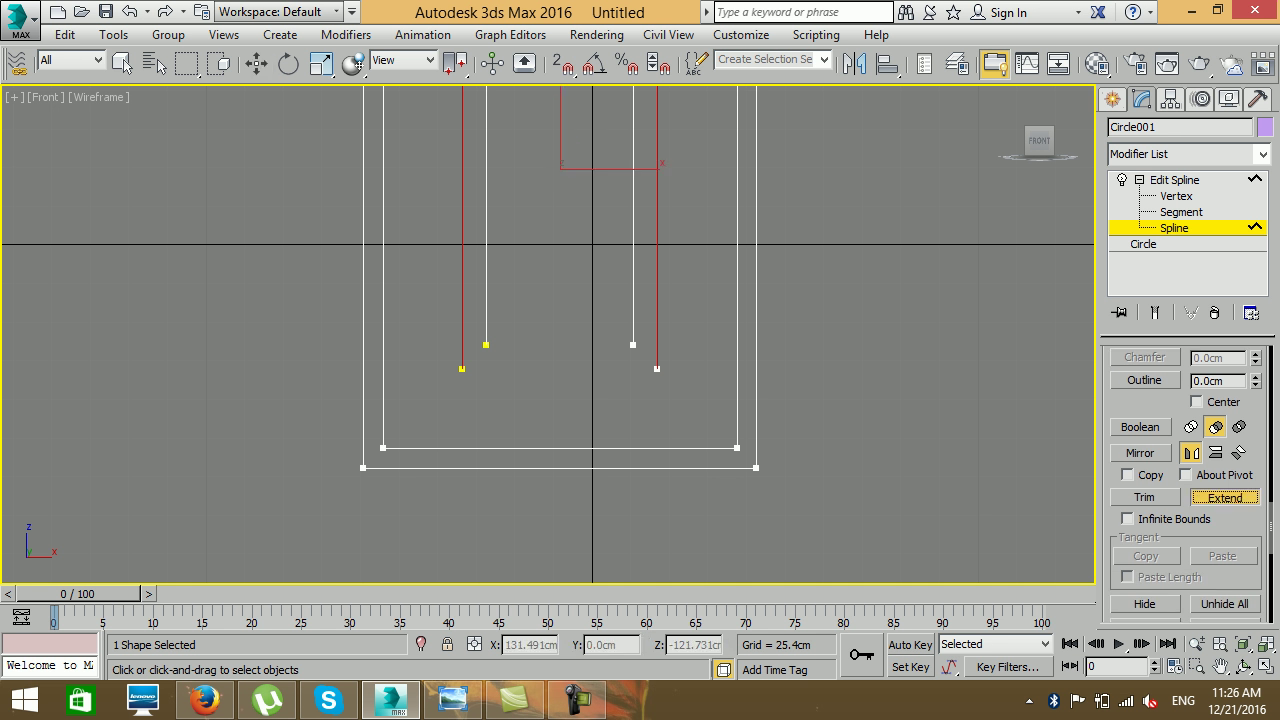
left_click(656, 360)
left_click(632, 352)
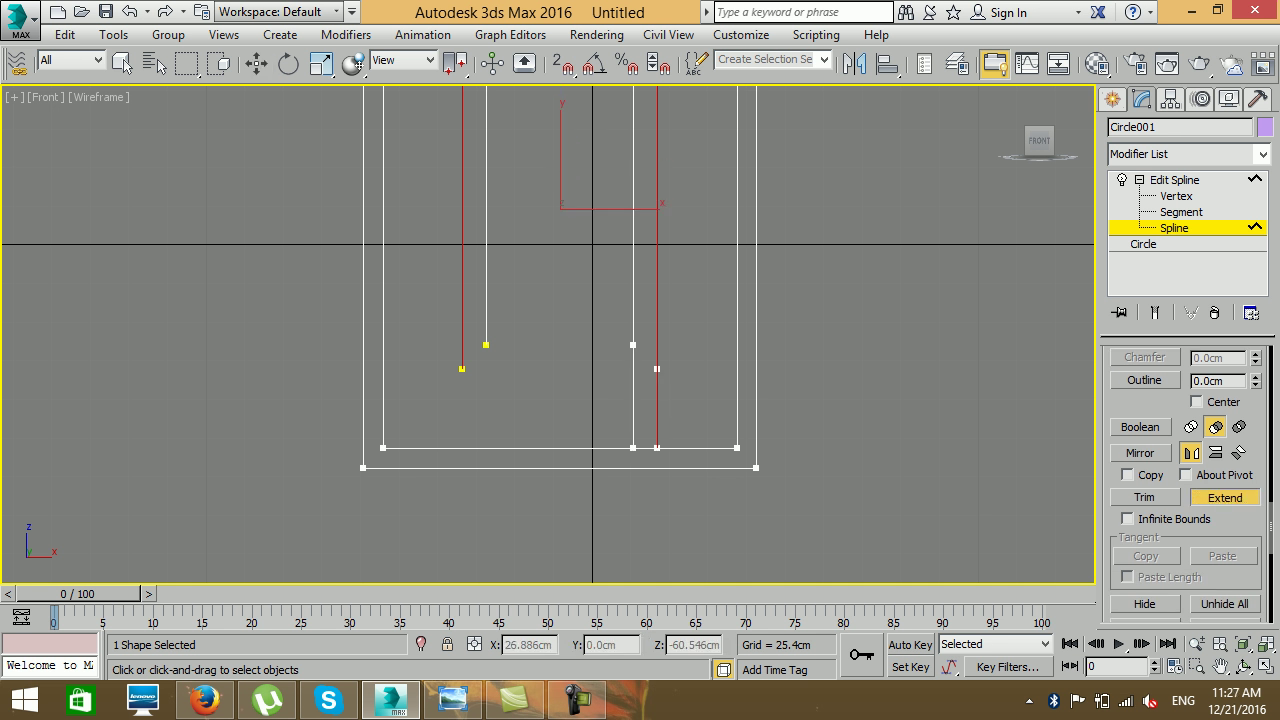
left_click(485, 352)
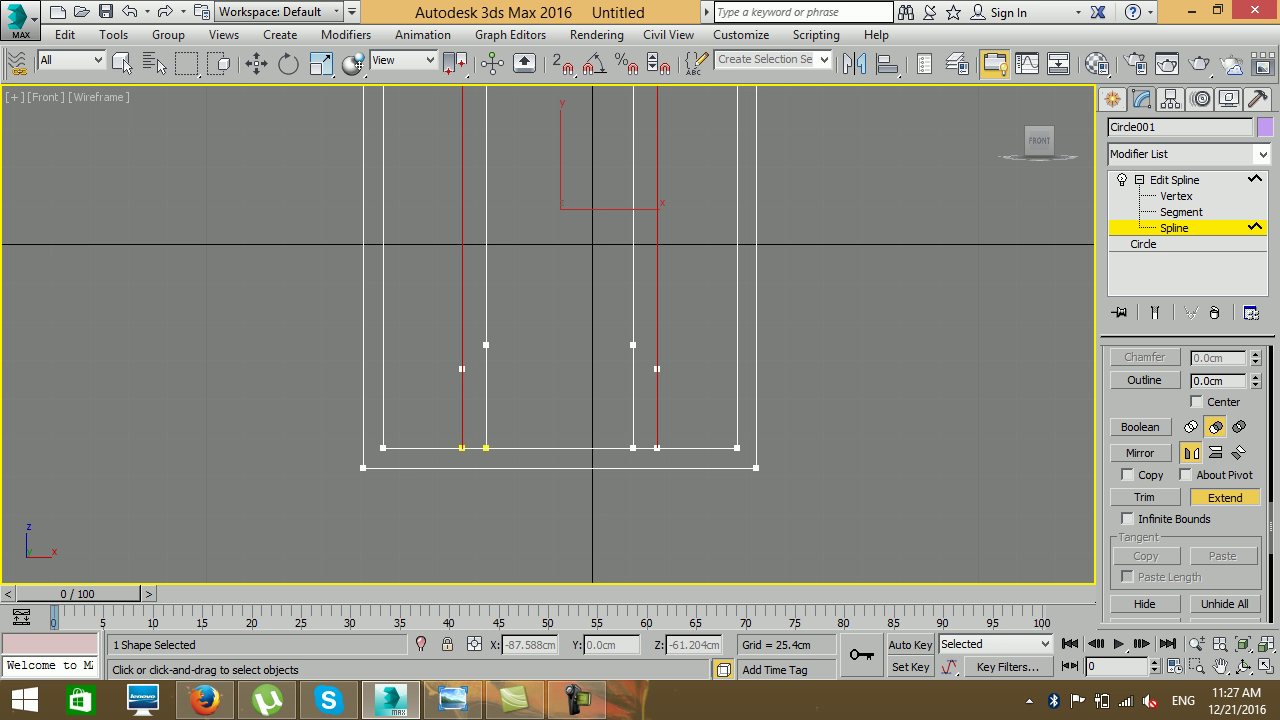
Trim the frame's inner bottom edge between each pair of inner arch legs
scroll(1186, 484, "down", 2)
left_click(1145, 439)
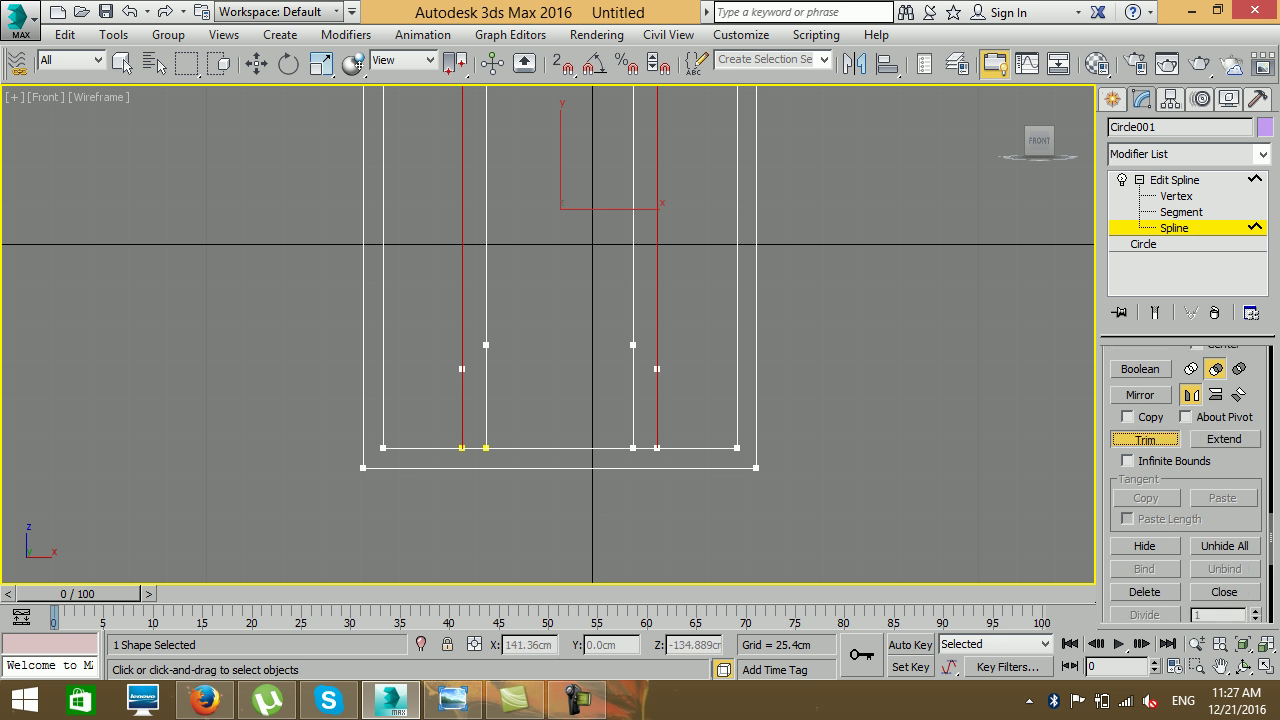
scroll(531, 497, "up", 2)
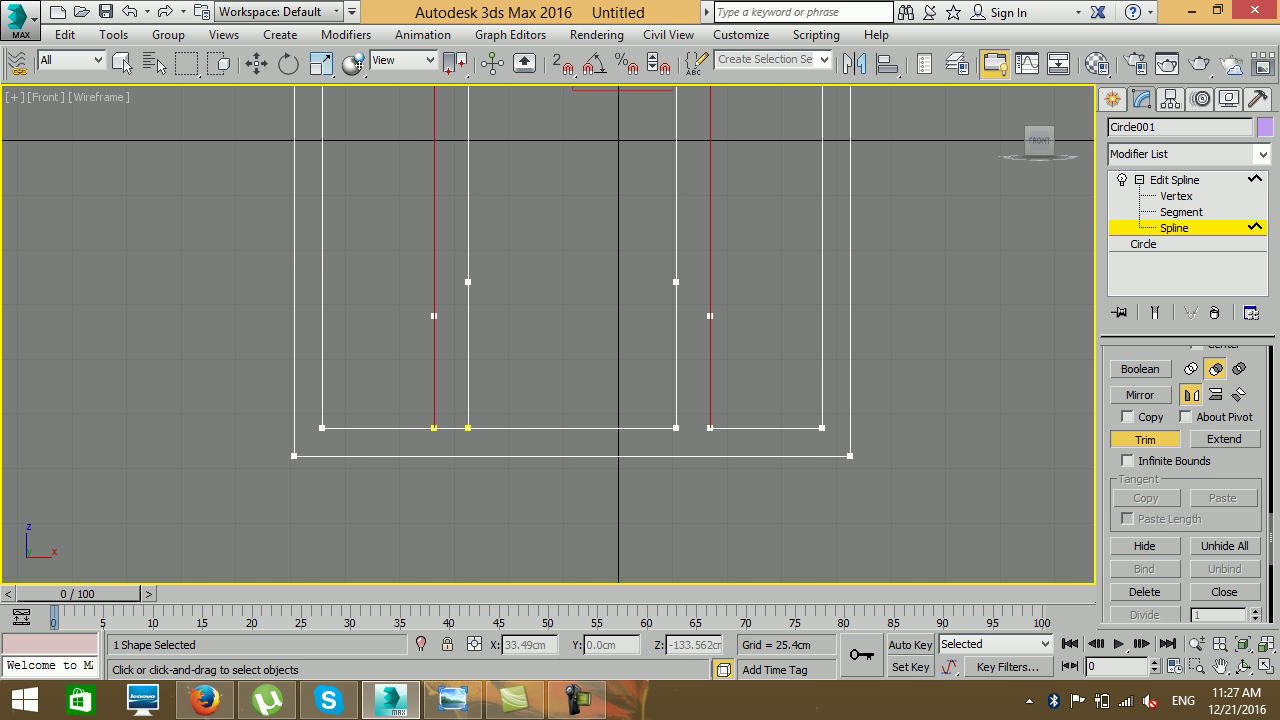
left_click(451, 428)
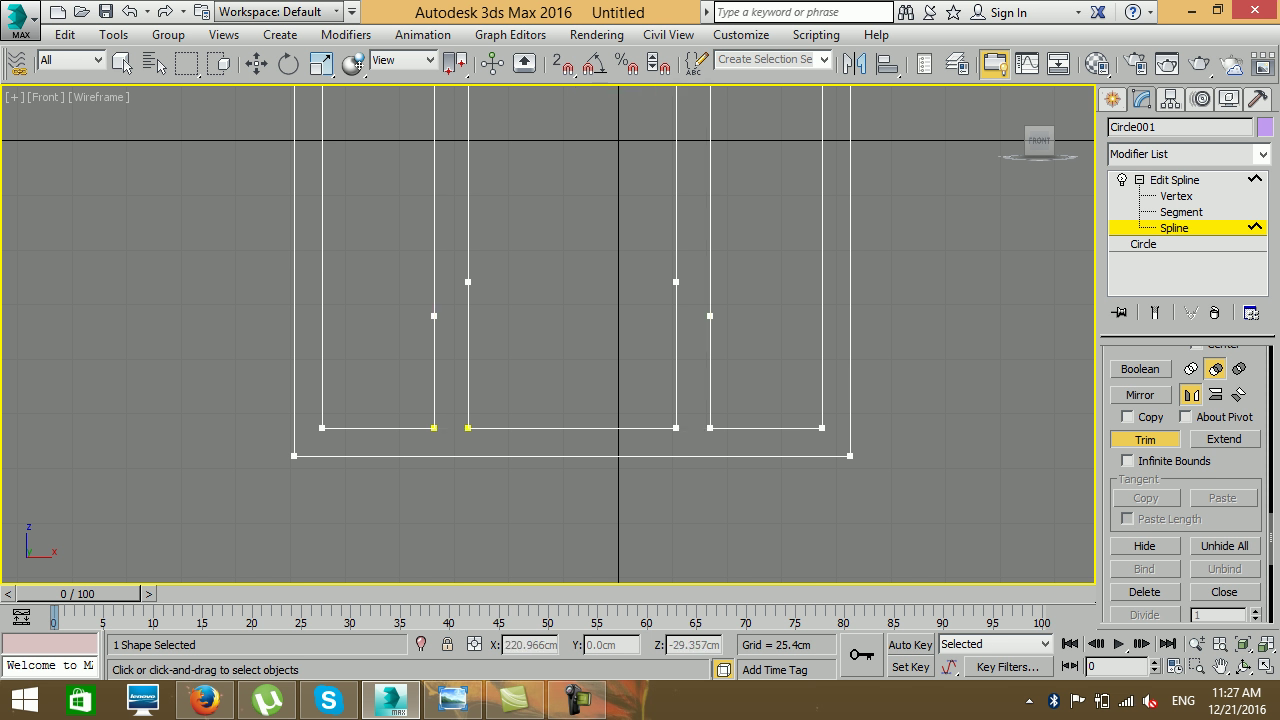
key("w")
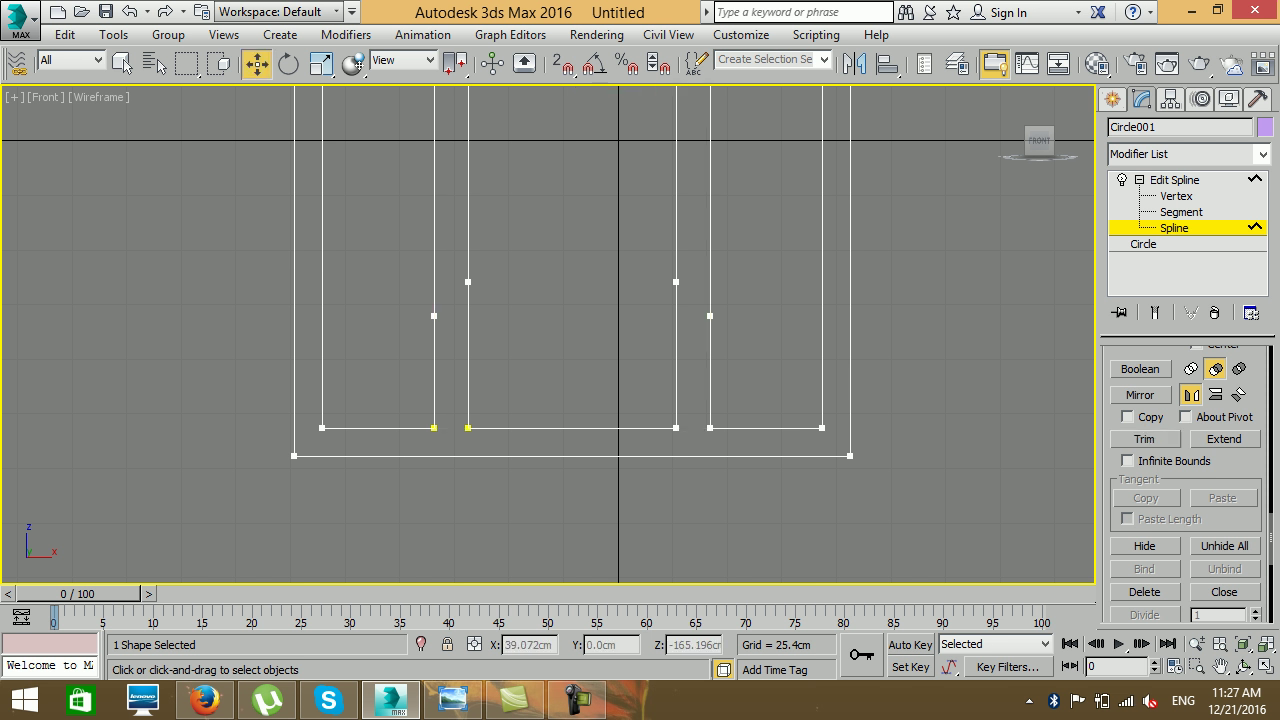
Weld the overlapping corner vertices along the frame's bottom and delete the leftover vertices partway up the four inner arch legs
left_click_drag(790, 483, 200, 414)
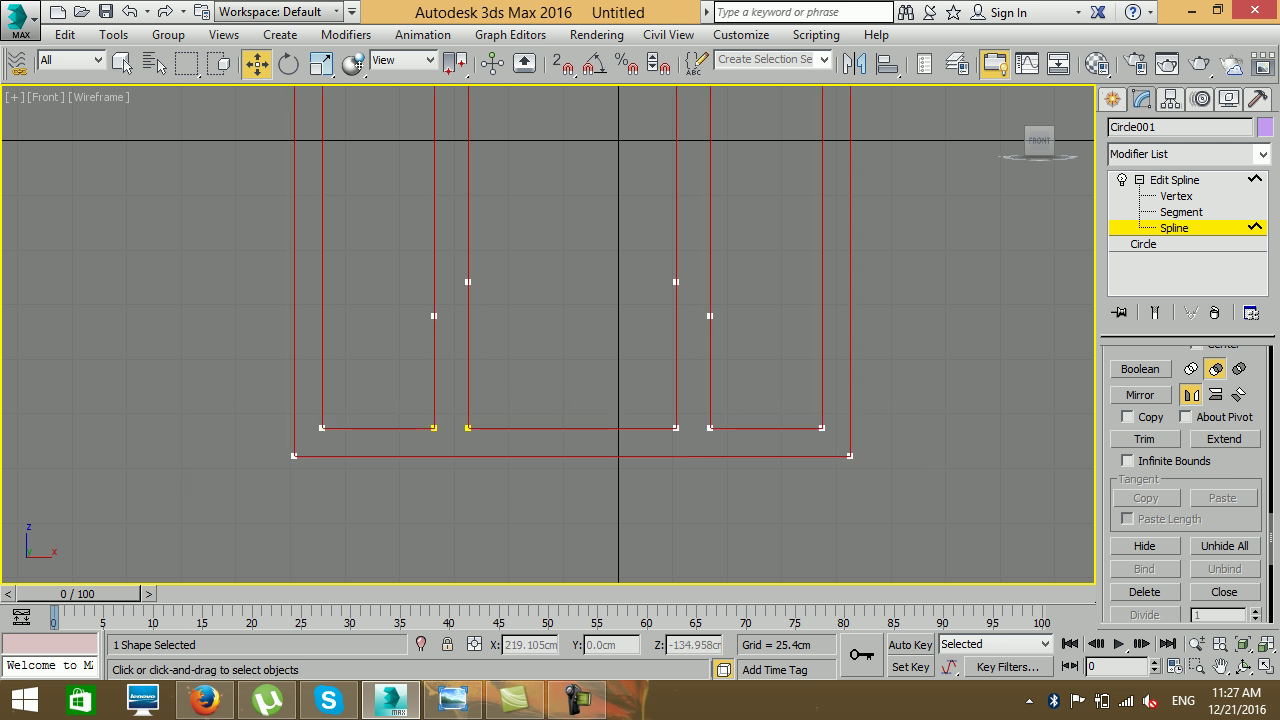
key("1")
left_click_drag(938, 532, 294, 400)
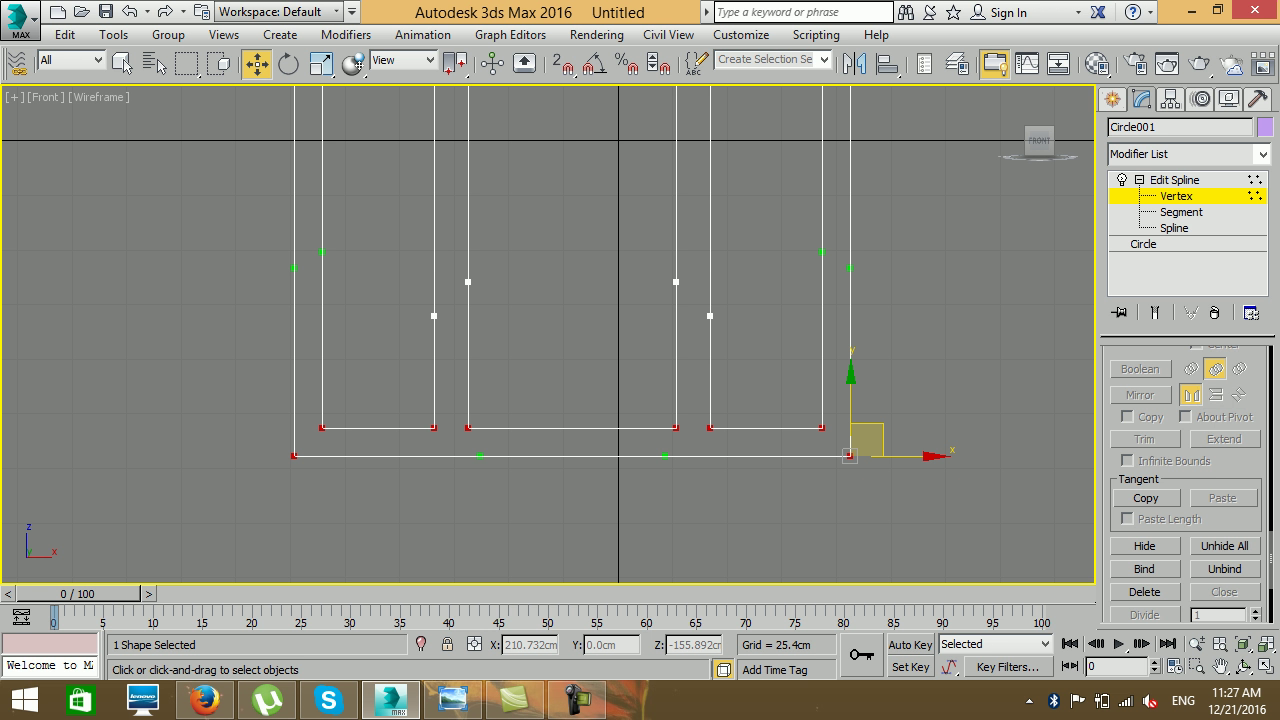
scroll(1186, 484, "up", 5)
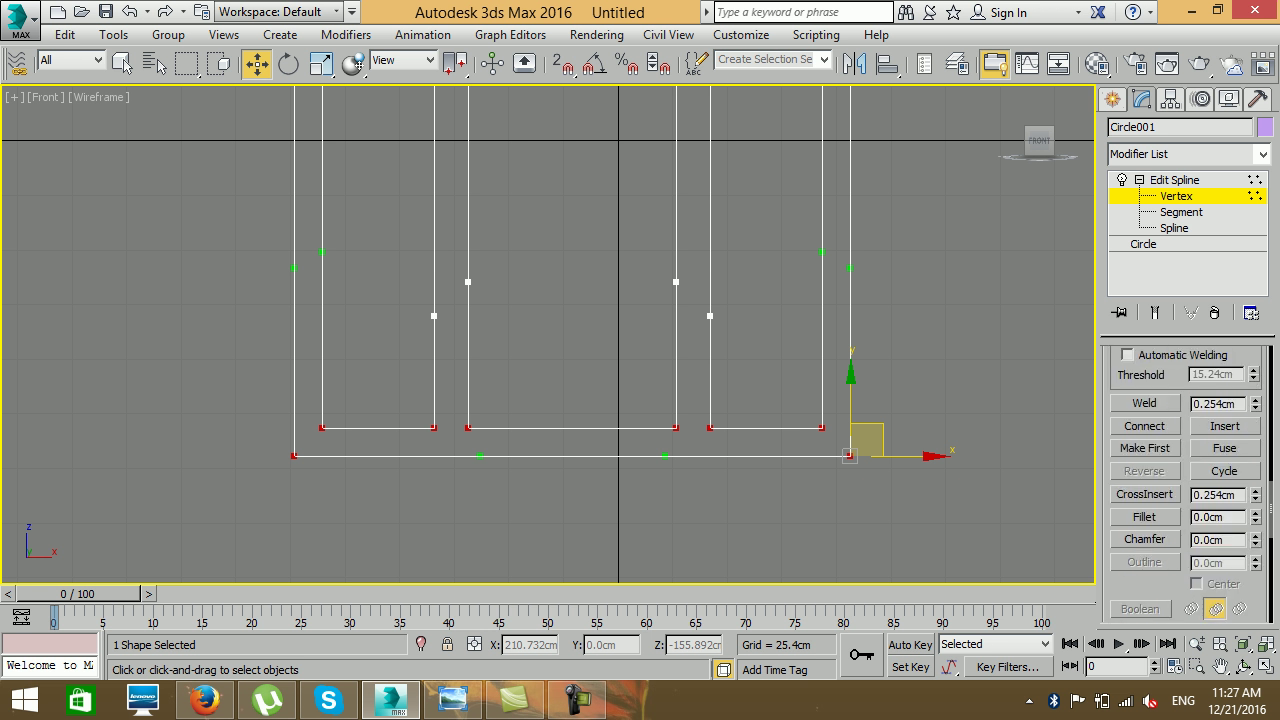
left_click(1144, 403)
left_click_drag(715, 266, 425, 326)
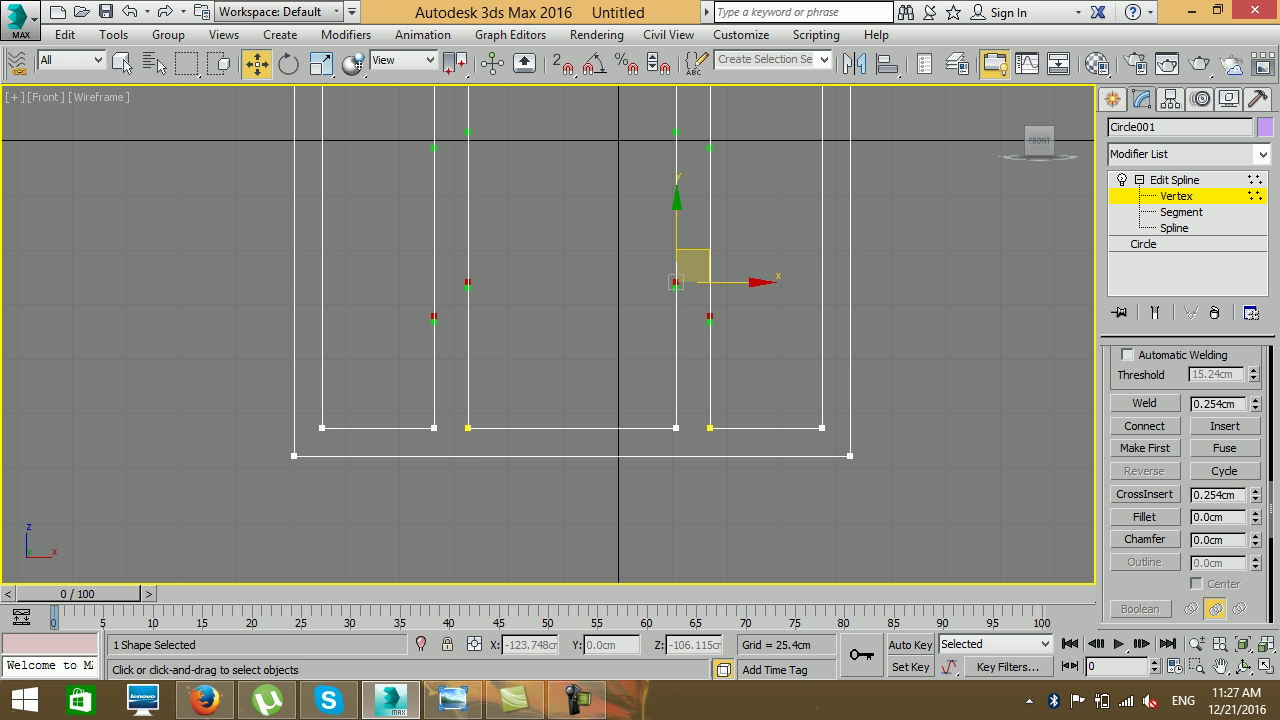
key("Delete")
Draw a thin horizontal rectangle about 247 cm wide and 11 cm high across the window and move it down to the lower part
scroll(548, 335, "down", 5)
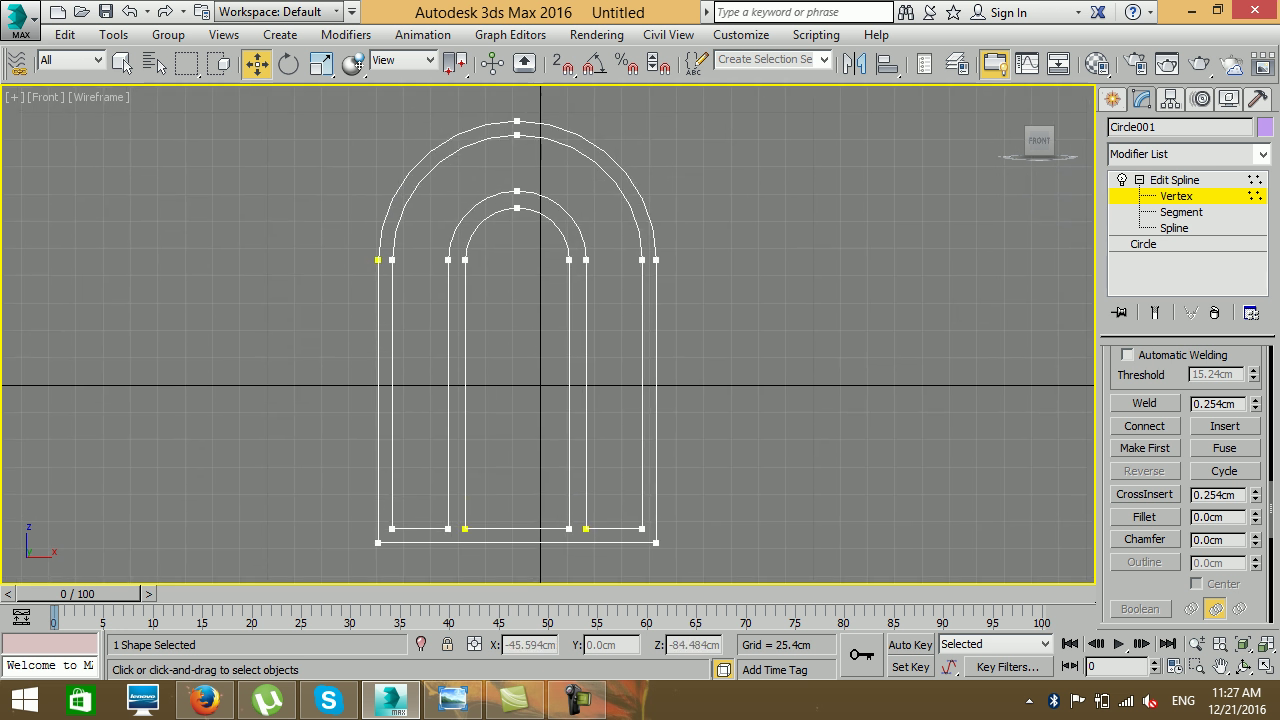
key("z")
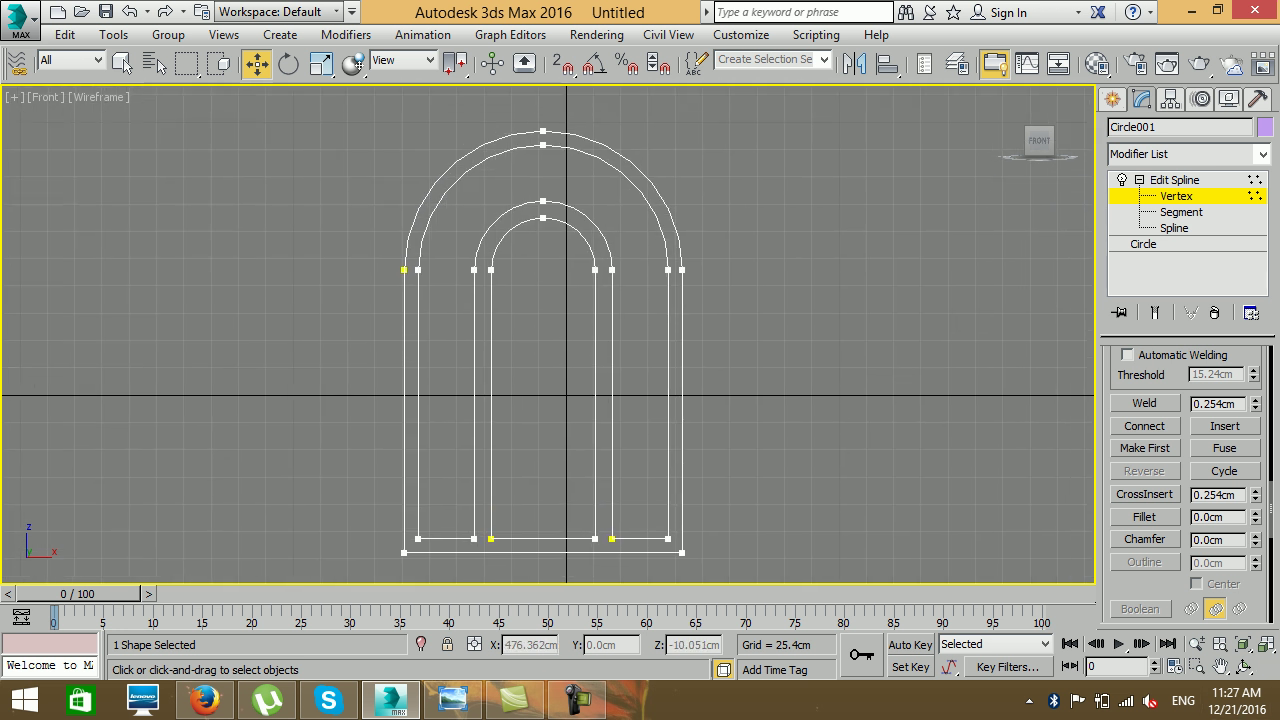
key("alt+w")
key("alt+w")
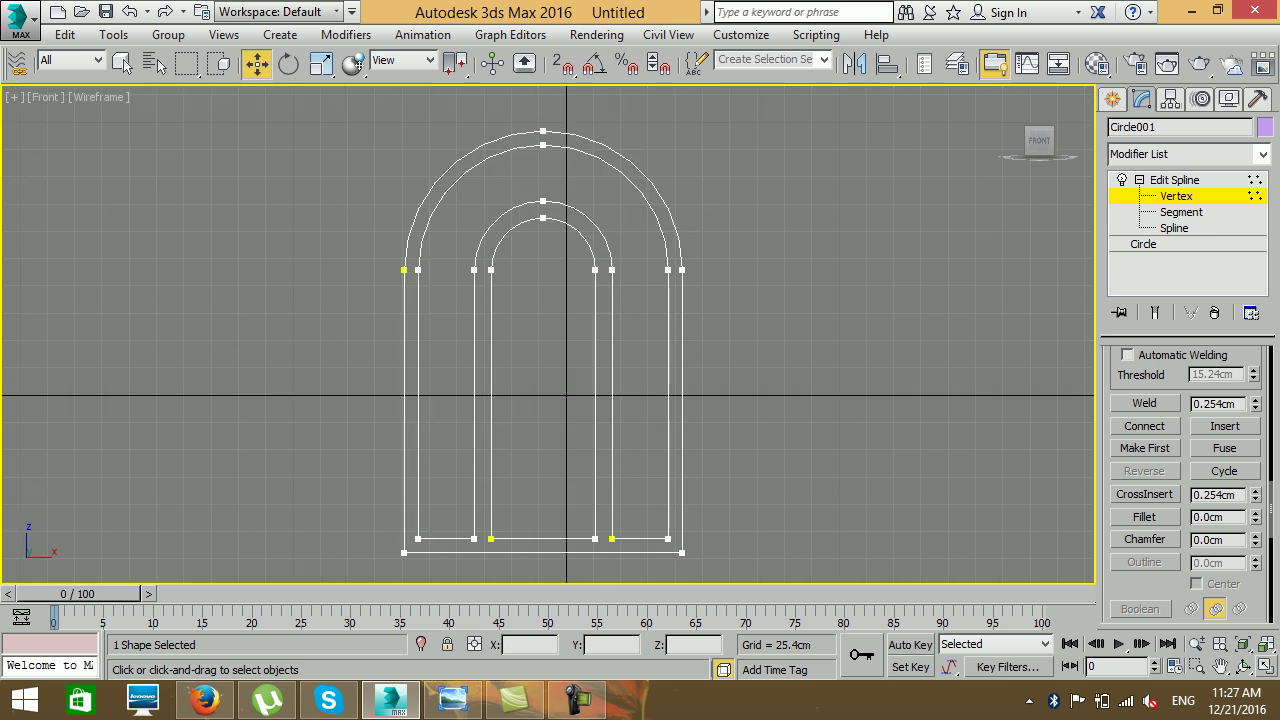
key("z")
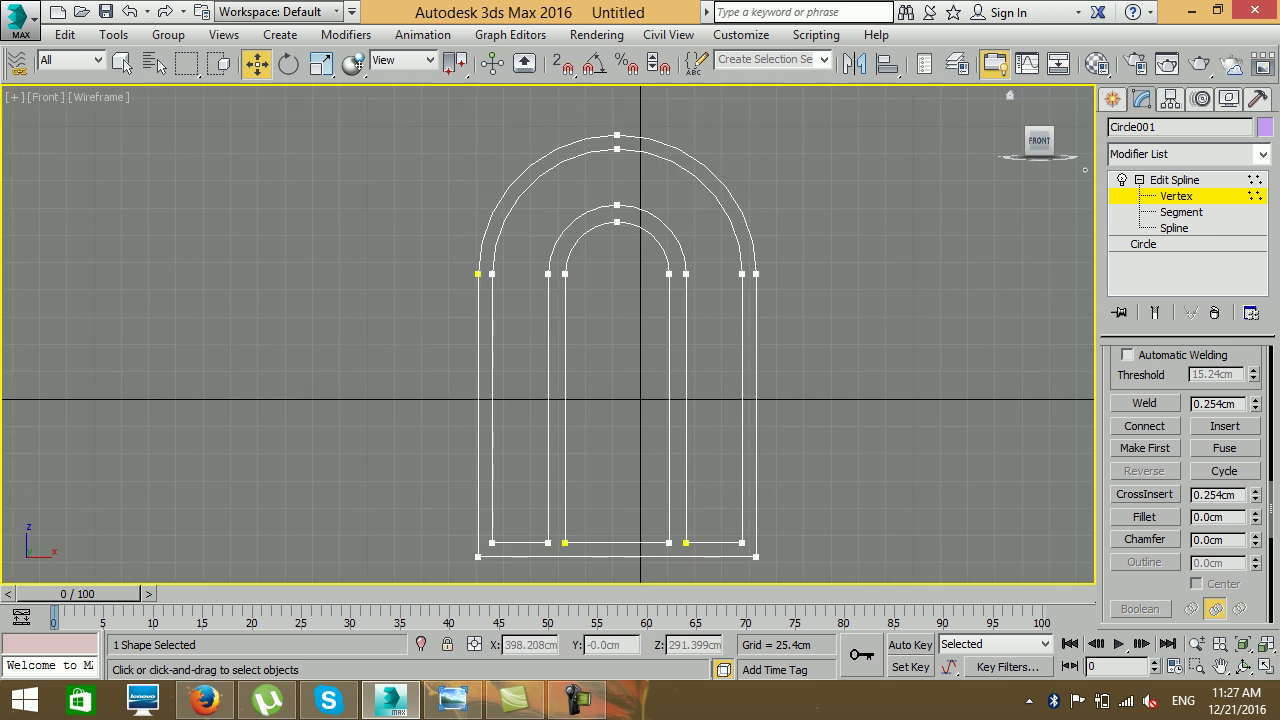
left_click(1112, 99)
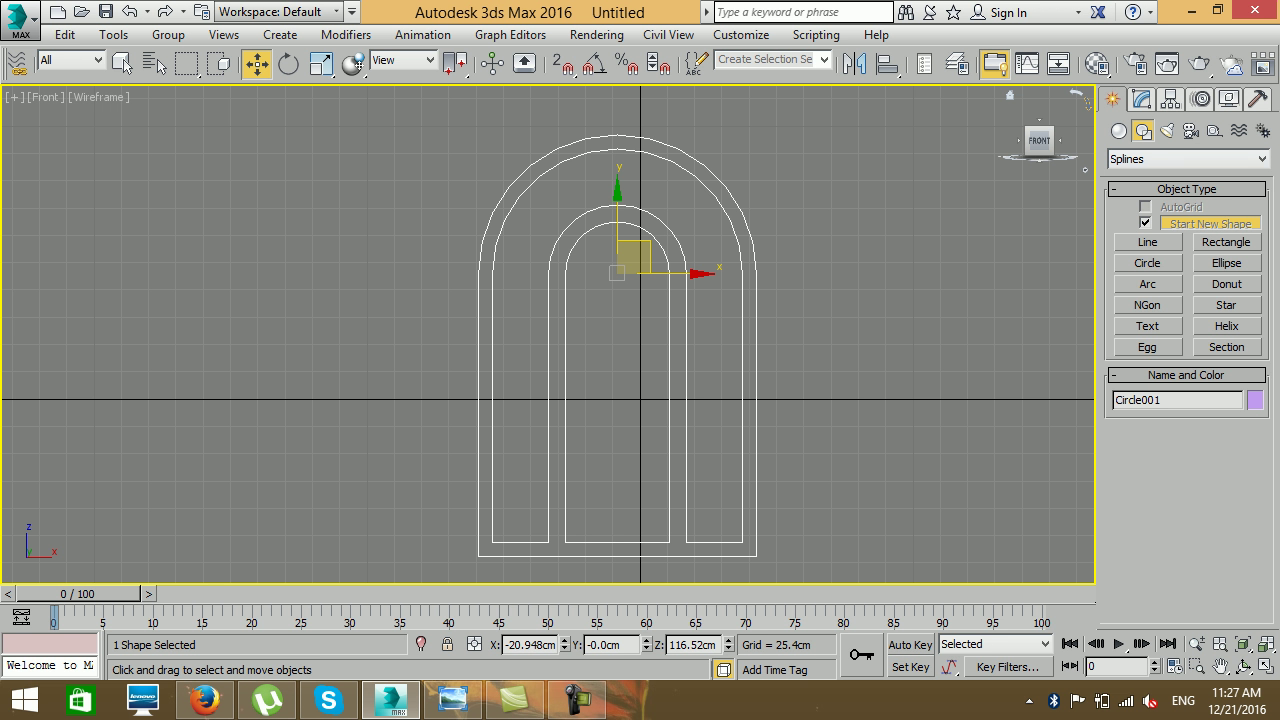
left_click(1226, 242)
scroll(697, 252, "up", 5)
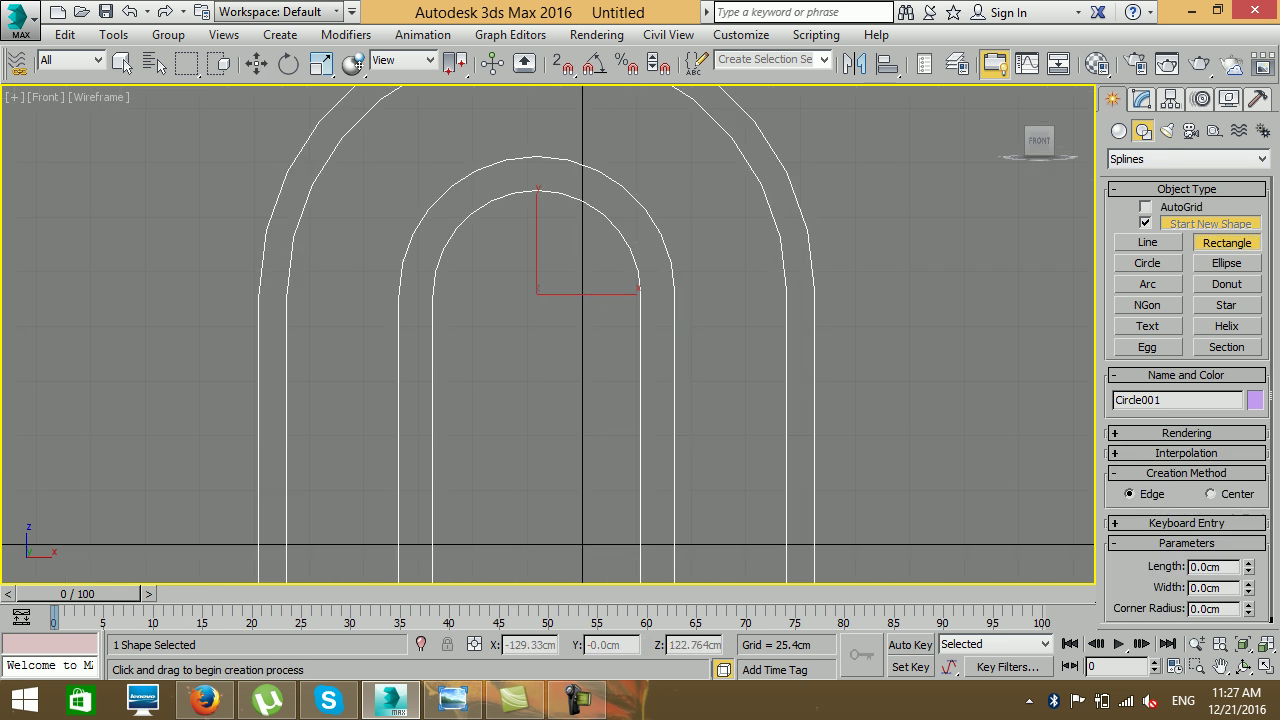
left_click_drag(272, 356, 802, 378)
scroll(785, 300, "down", 3)
scroll(638, 236, "down", 2)
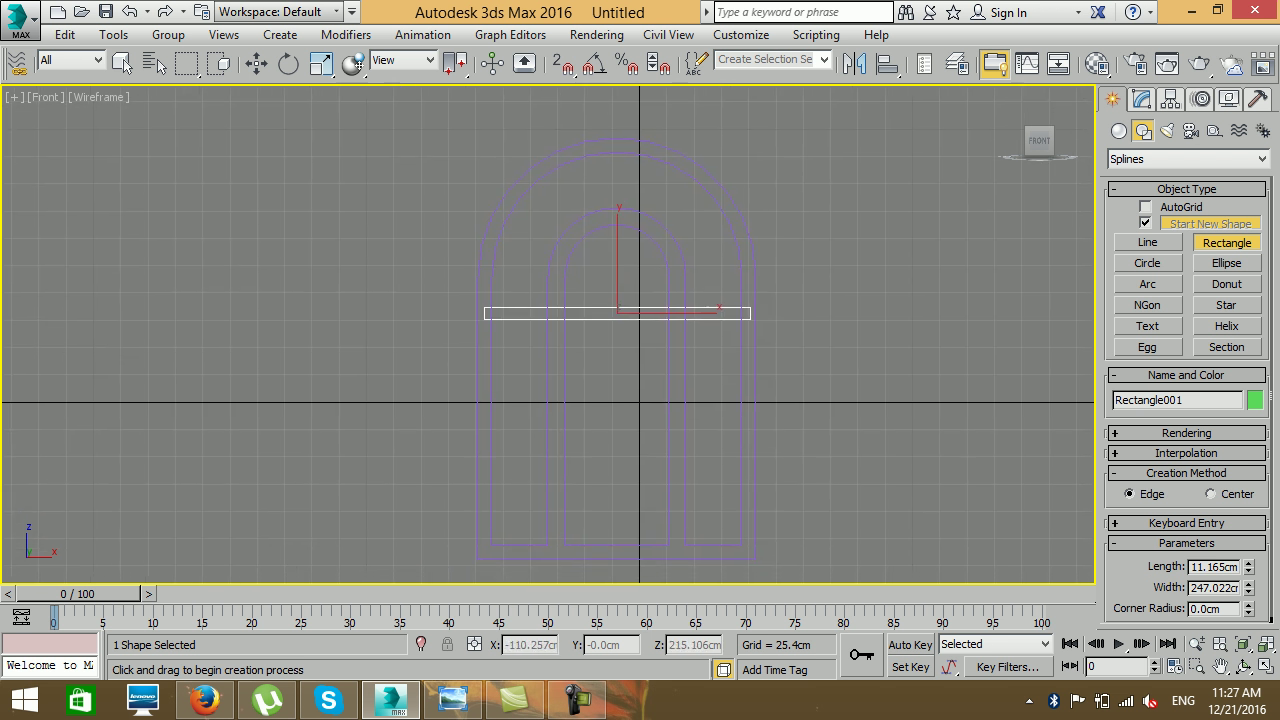
left_click(256, 63)
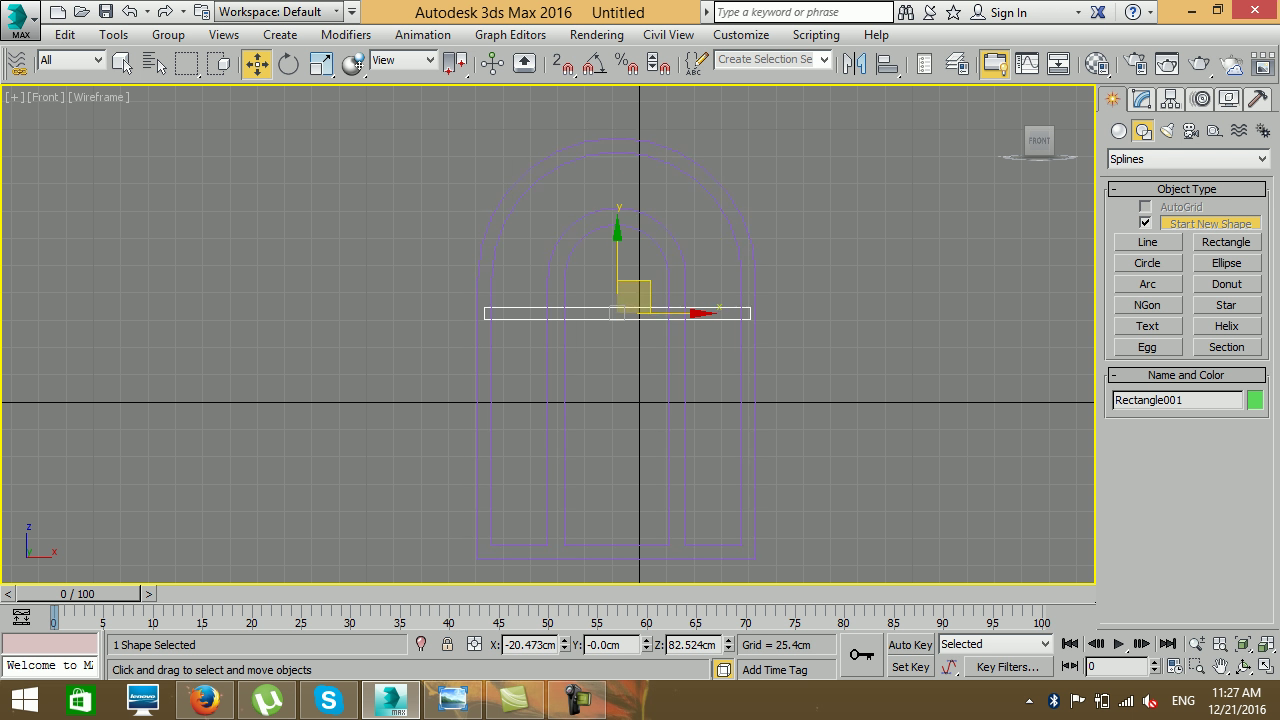
left_click_drag(617, 275, 617, 432)
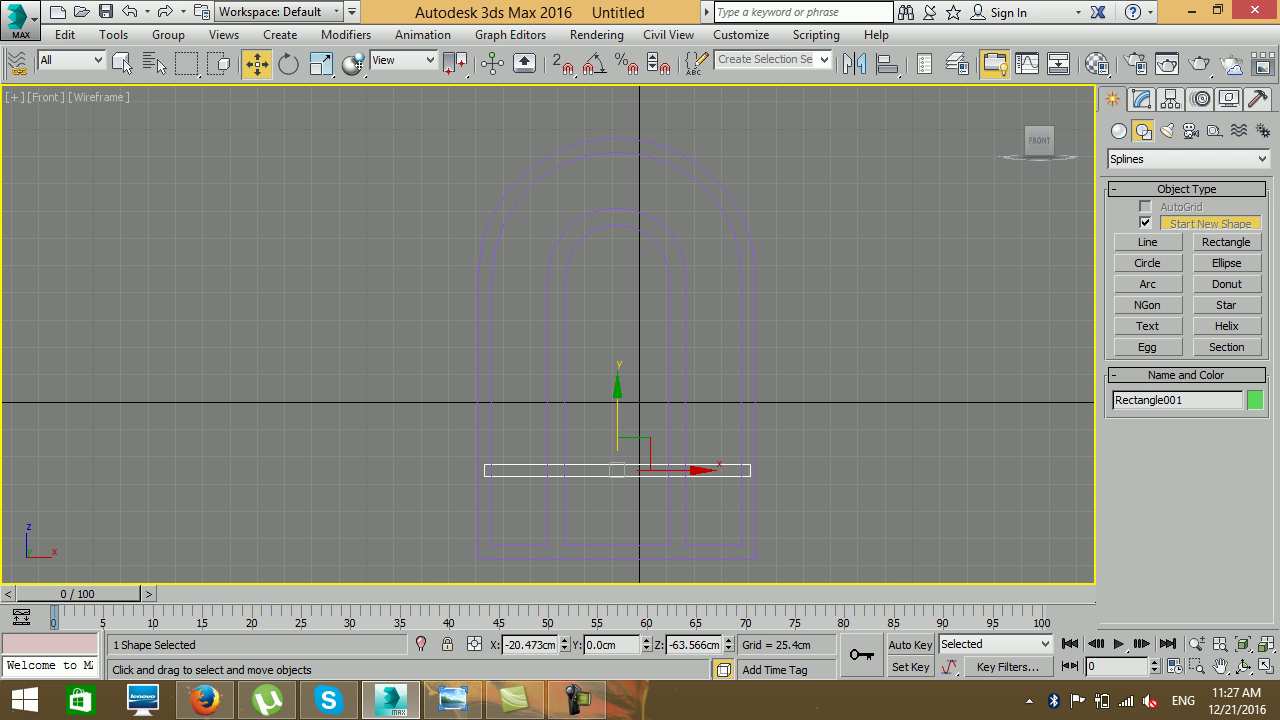
Select both the arched frame and the rectangle and assign them the white object color
left_click_drag(811, 520, 811, 520)
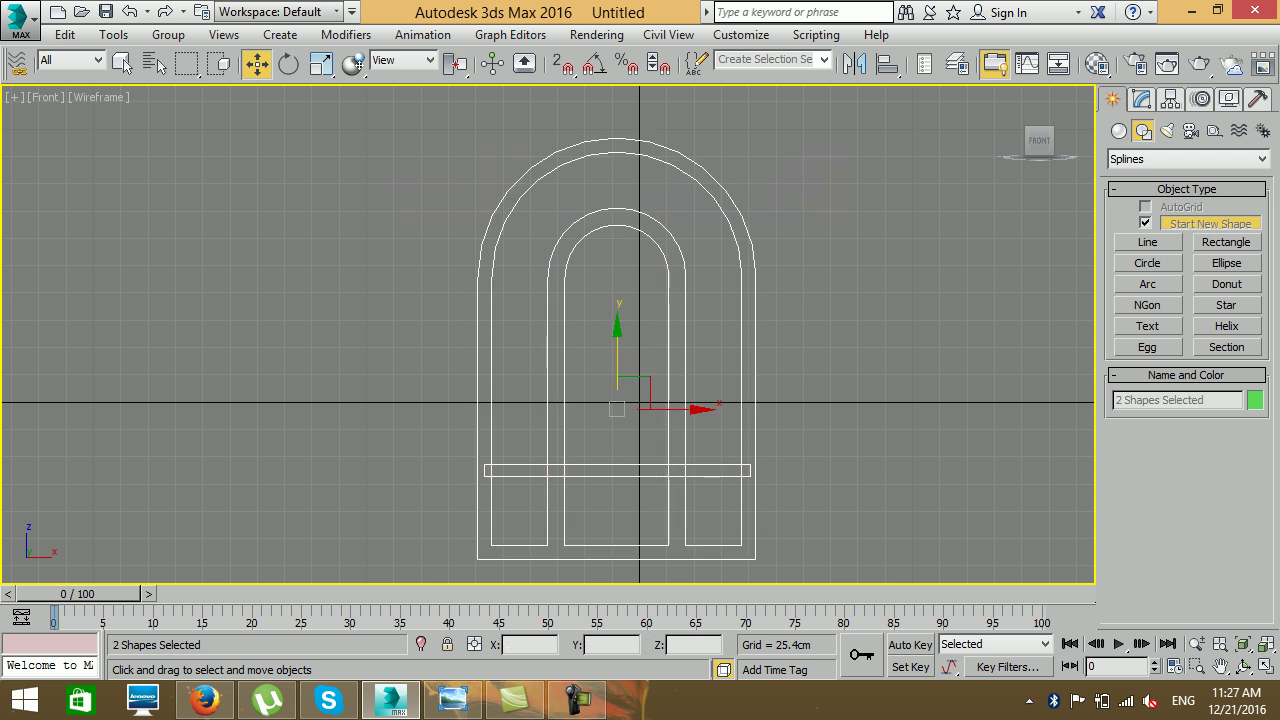
left_click(1254, 400)
left_click(735, 311)
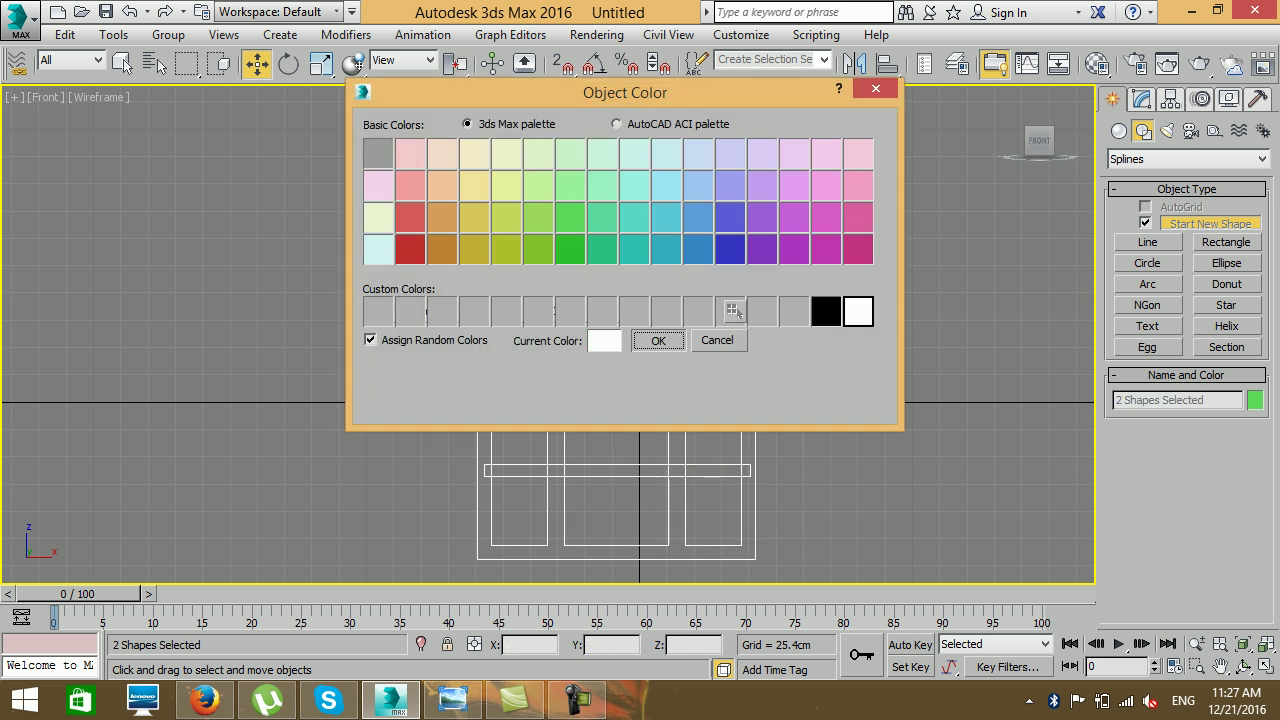
left_click(657, 340)
left_click(657, 340)
Attach the horizontal rectangle to the arched frame spline
middle_click_drag(657, 340, 640, 299)
scroll(548, 335, "up", 2)
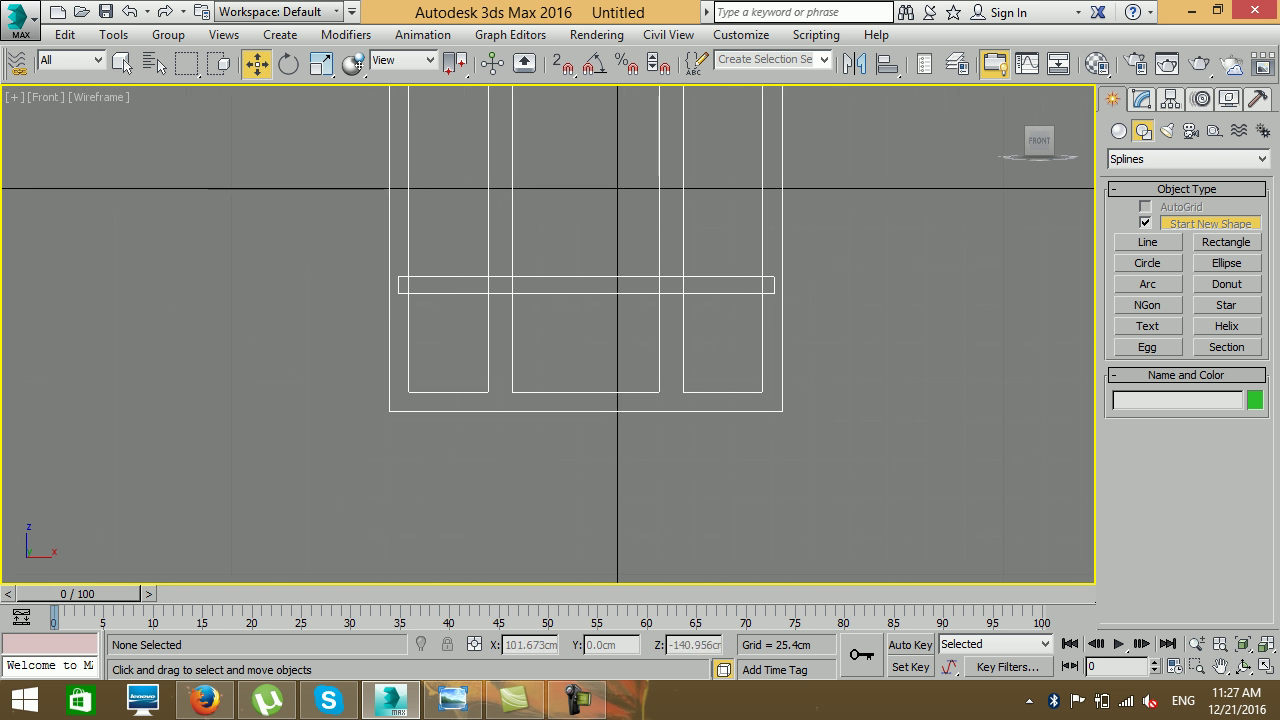
left_click(389, 300)
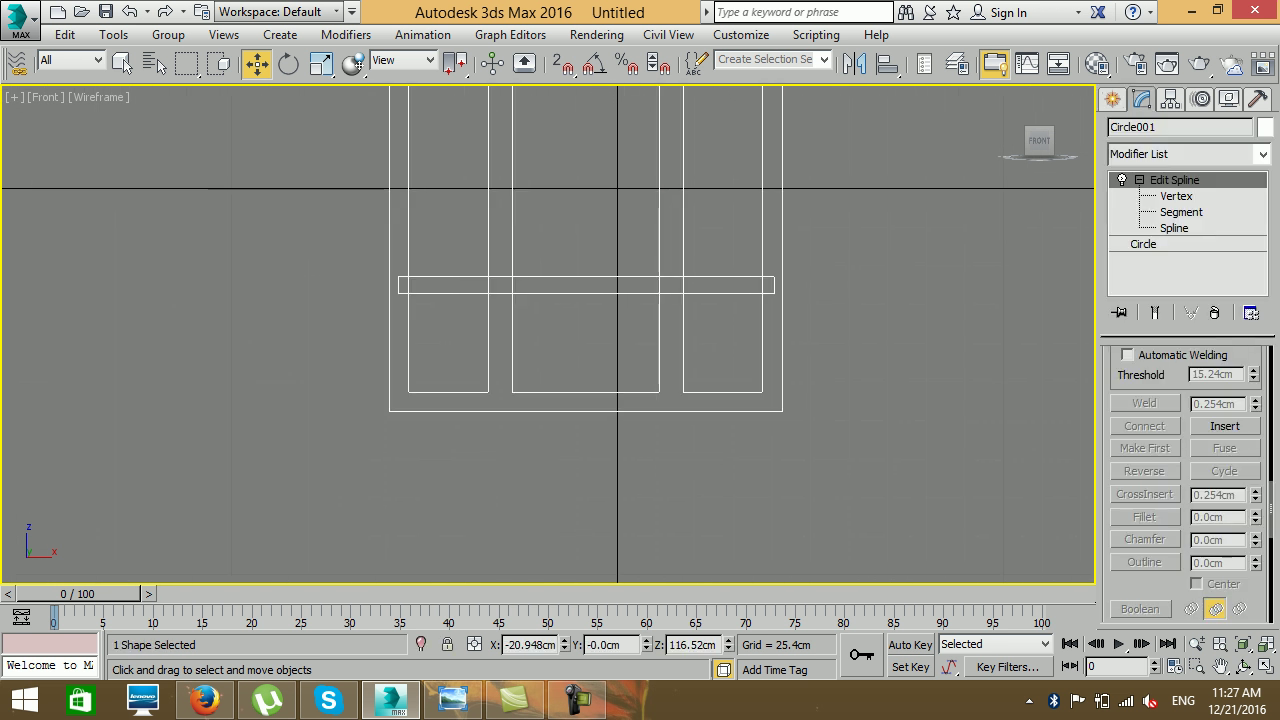
scroll(1186, 480, "down", 5)
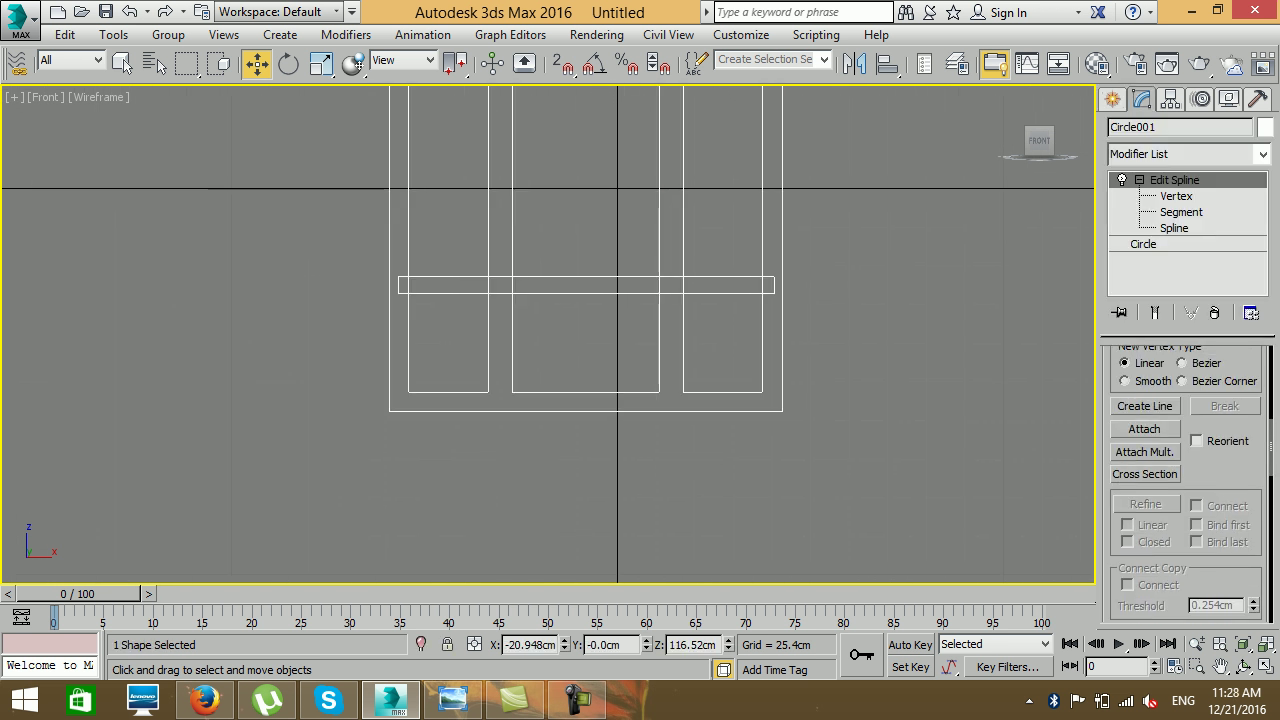
left_click(1145, 429)
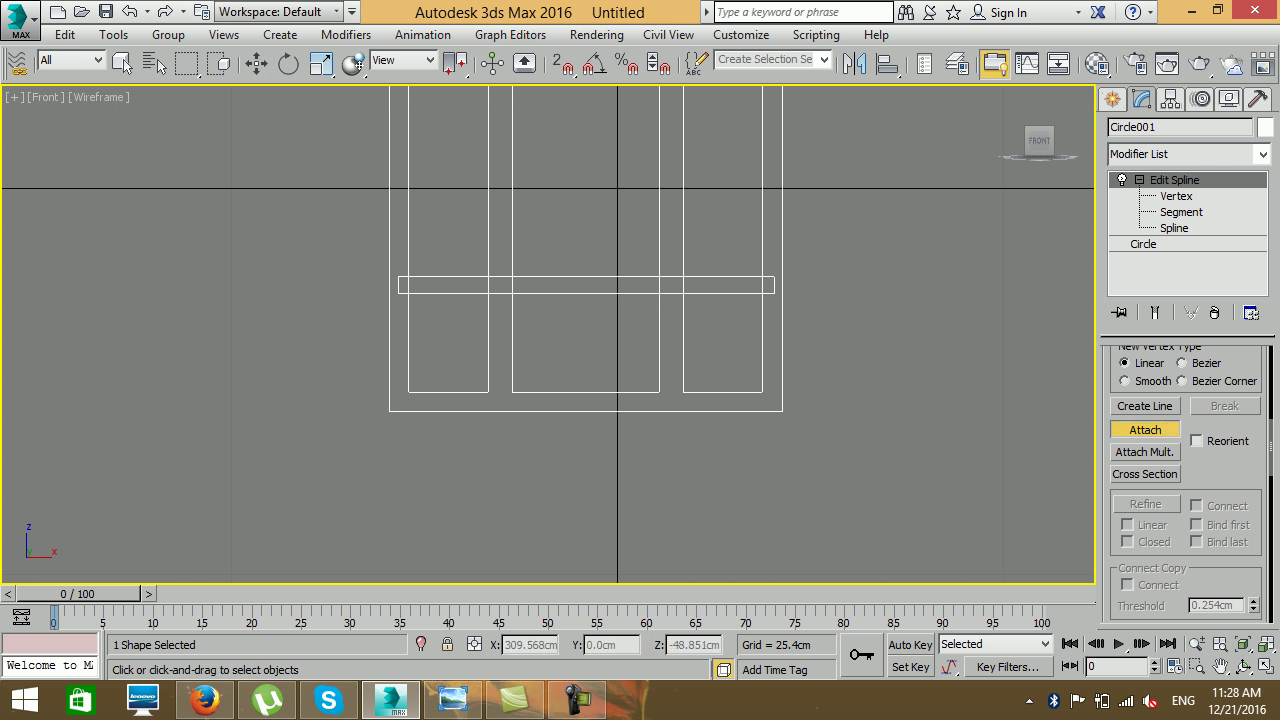
left_click(782, 214)
Trim the crossbar's ends and the overlapping crossbar and leg segments to form separate panes above and below it
scroll(1186, 484, "down", 5)
scroll(1186, 484, "down", 3)
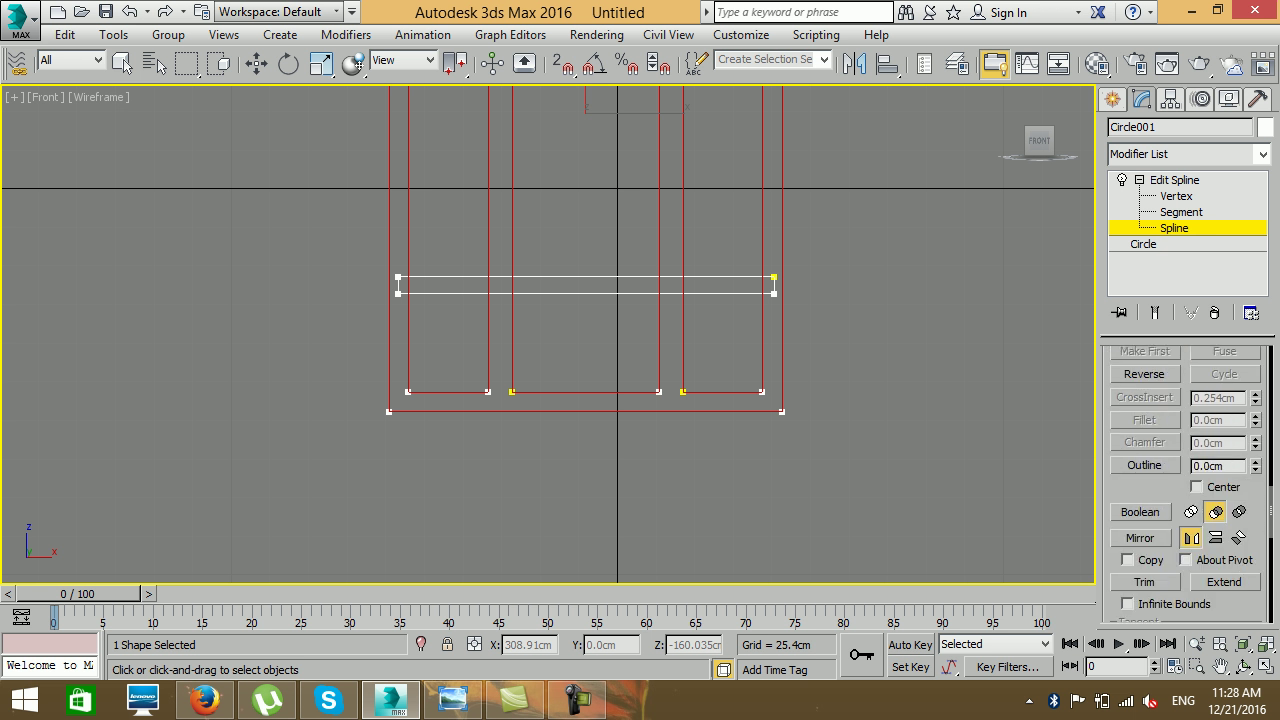
left_click(1144, 582)
scroll(723, 201, "up", 5)
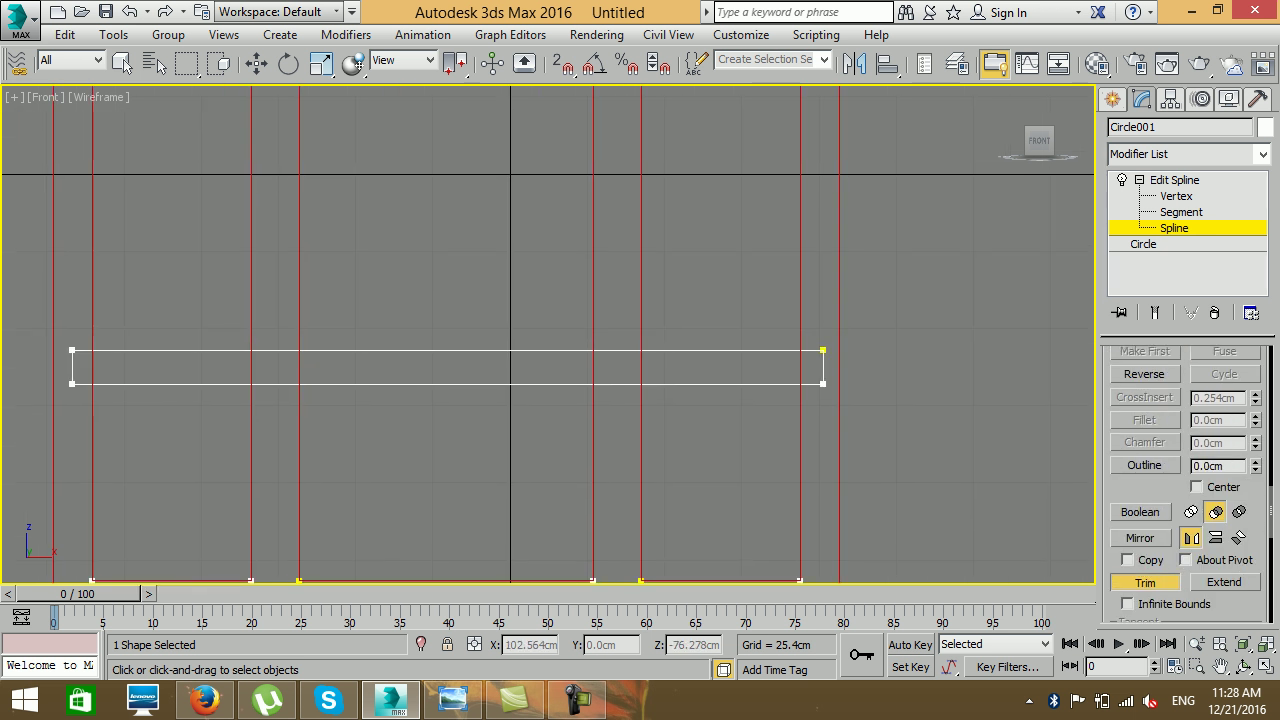
left_click(823, 367)
middle_click_drag(823, 367, 934, 370)
left_click(751, 370)
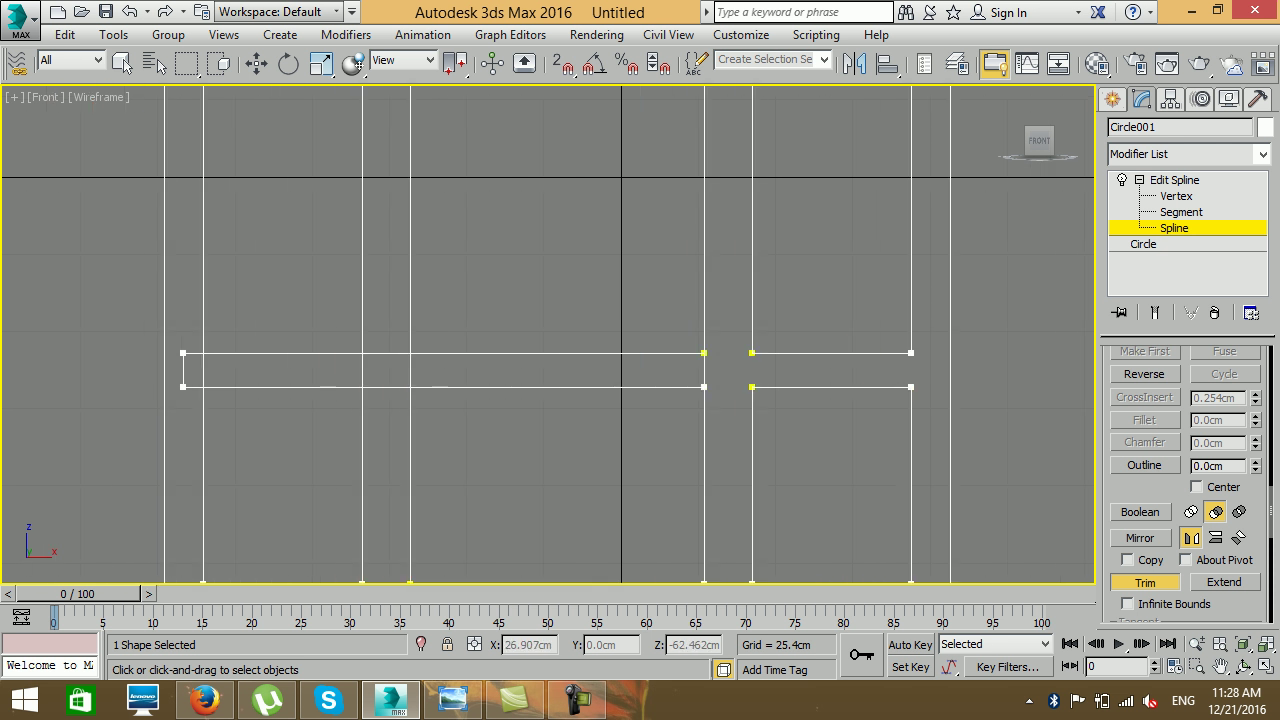
middle_click_drag(751, 370, 944, 371)
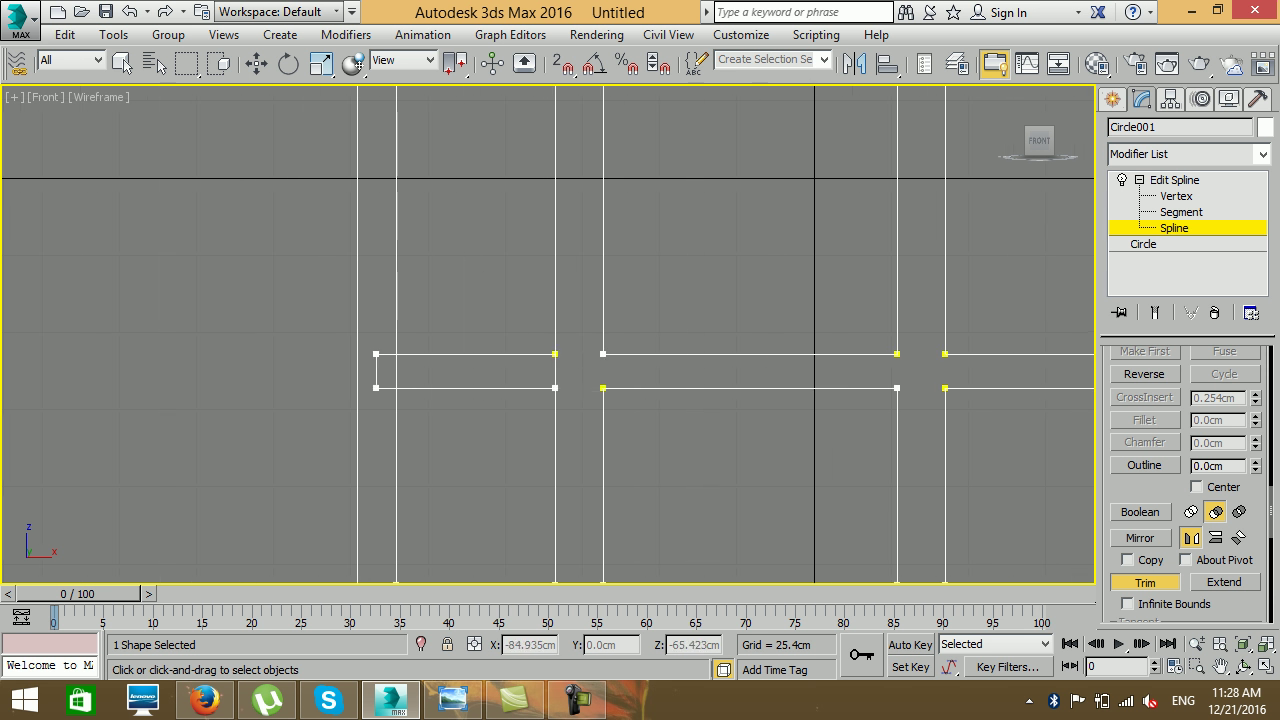
left_click(376, 371)
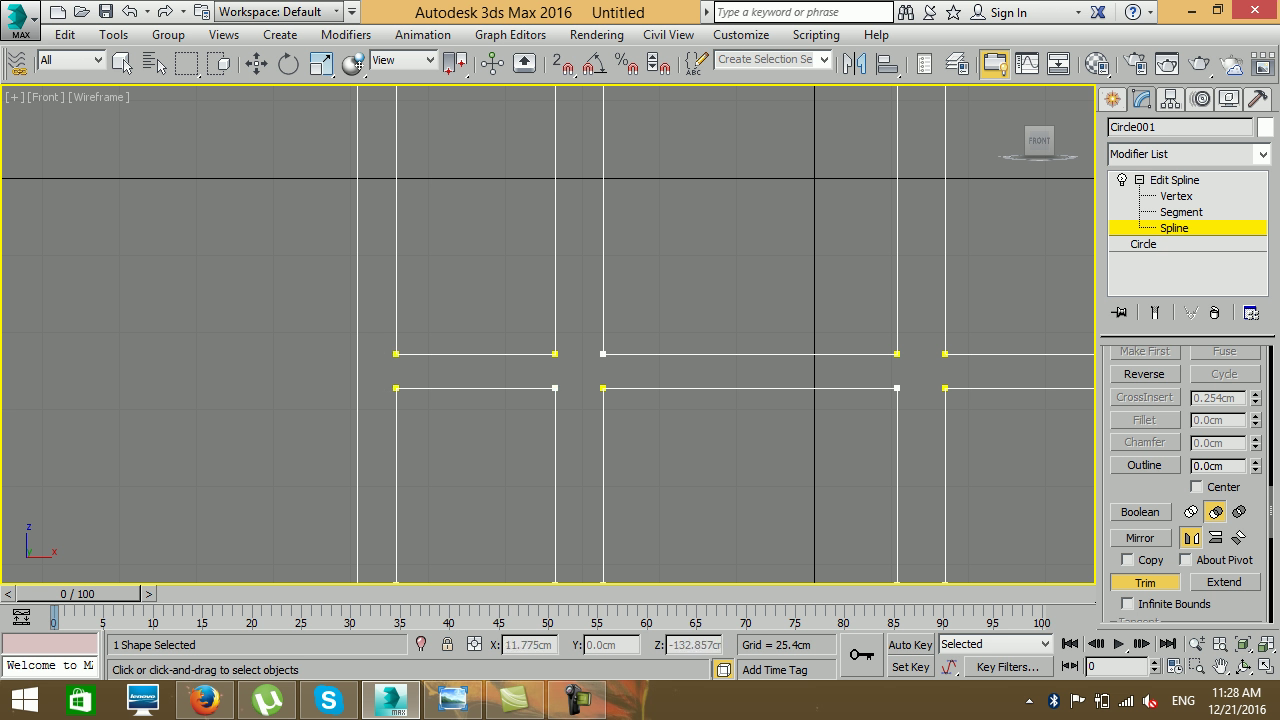
left_click(577, 700)
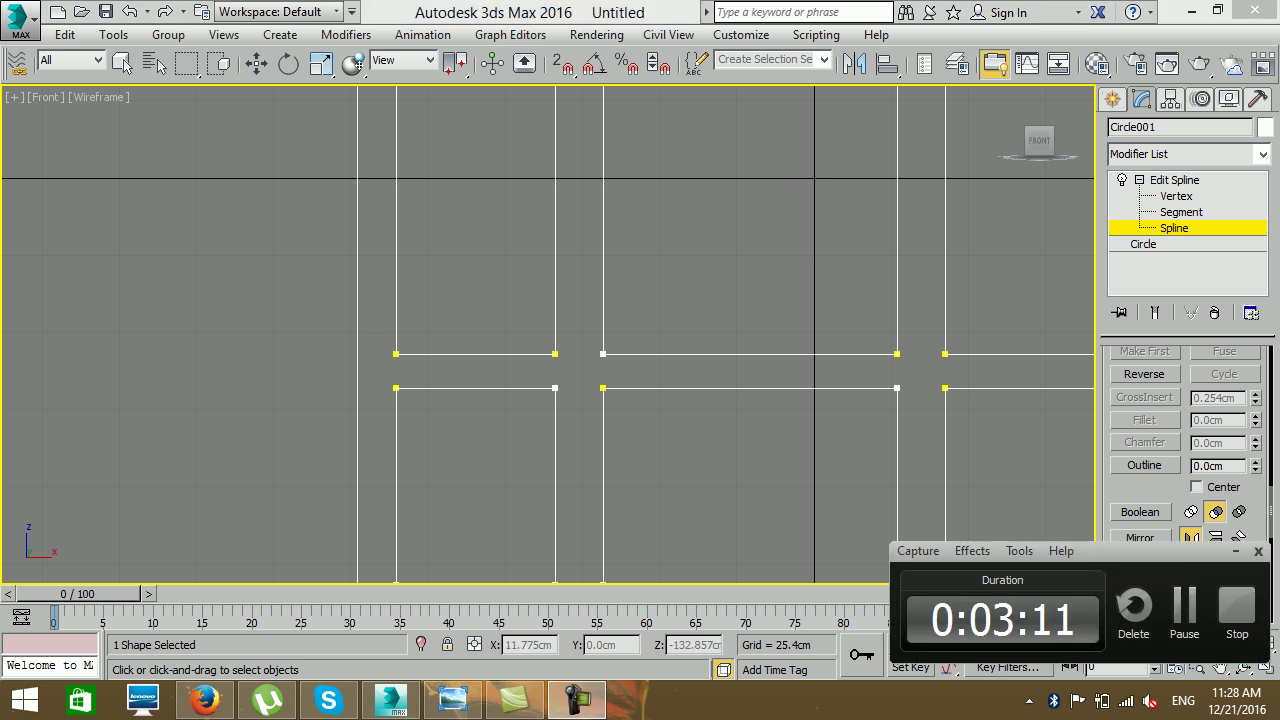
left_click(1184, 605)
Weld the coincident corner vertices of the panes around the crossbar and along the frame's bottom
scroll(285, 199, "down", 3)
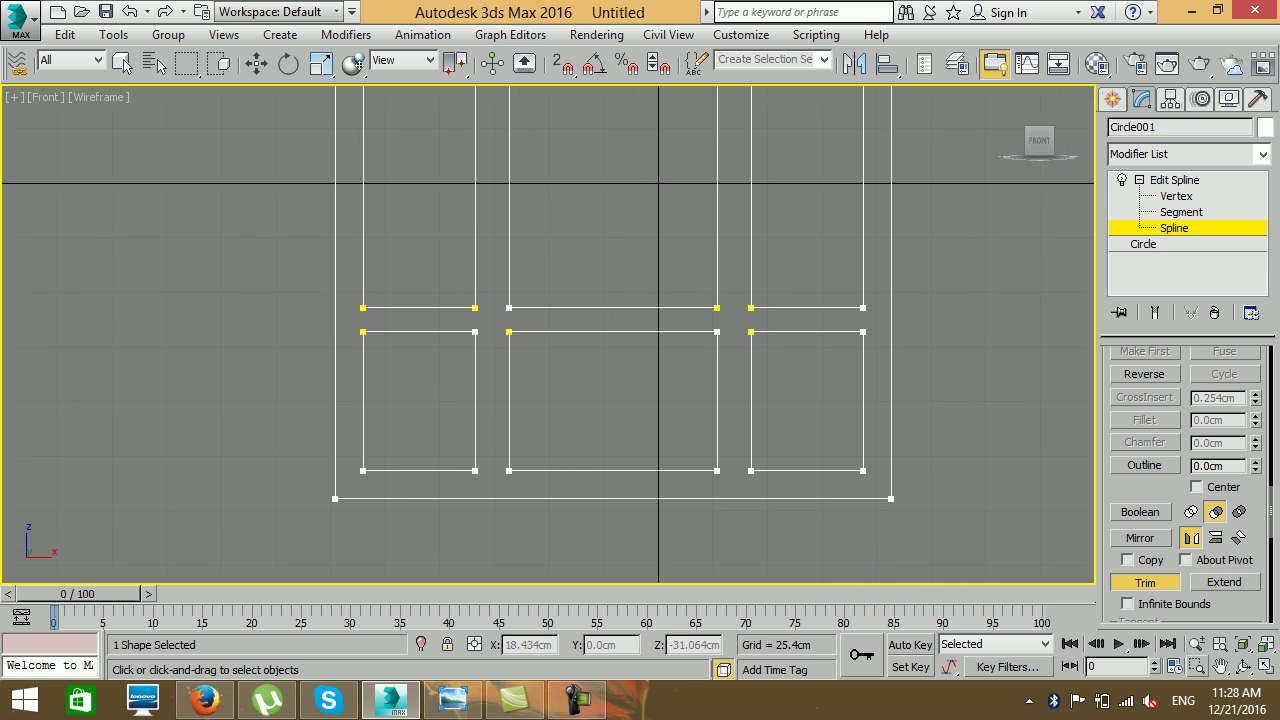
key("1")
left_click_drag(351, 448, 942, 527)
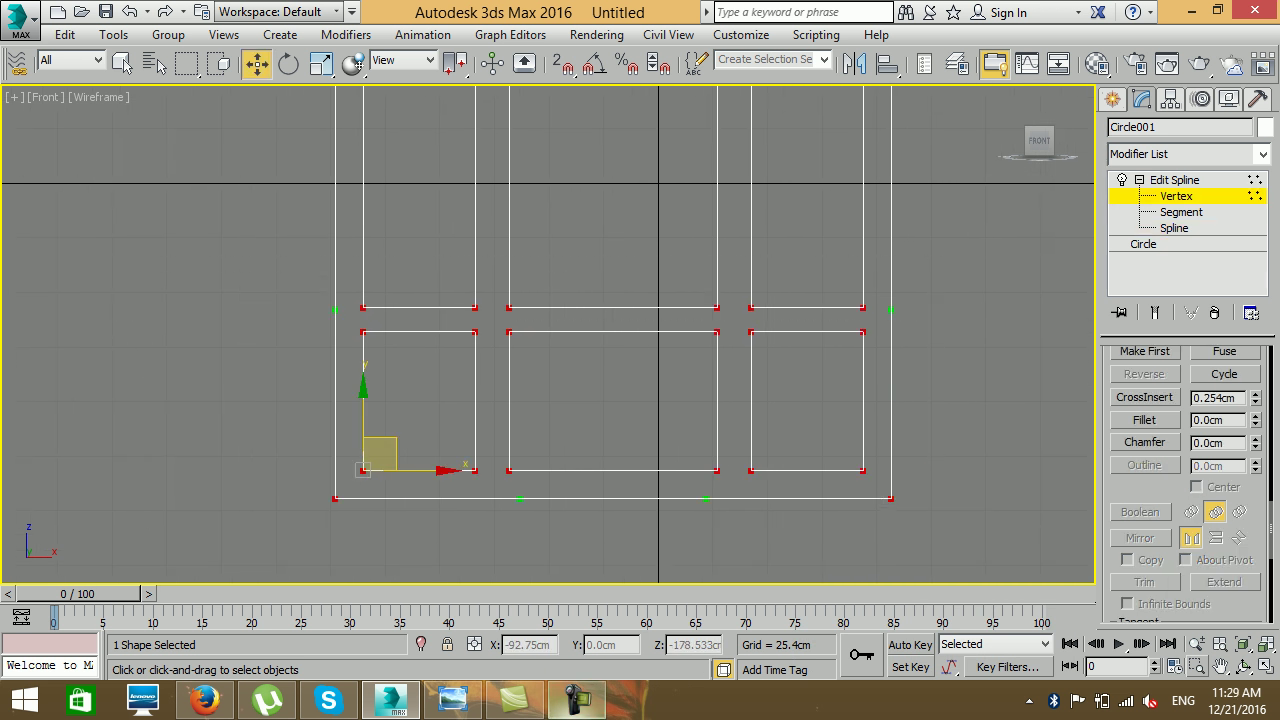
left_click(577, 700)
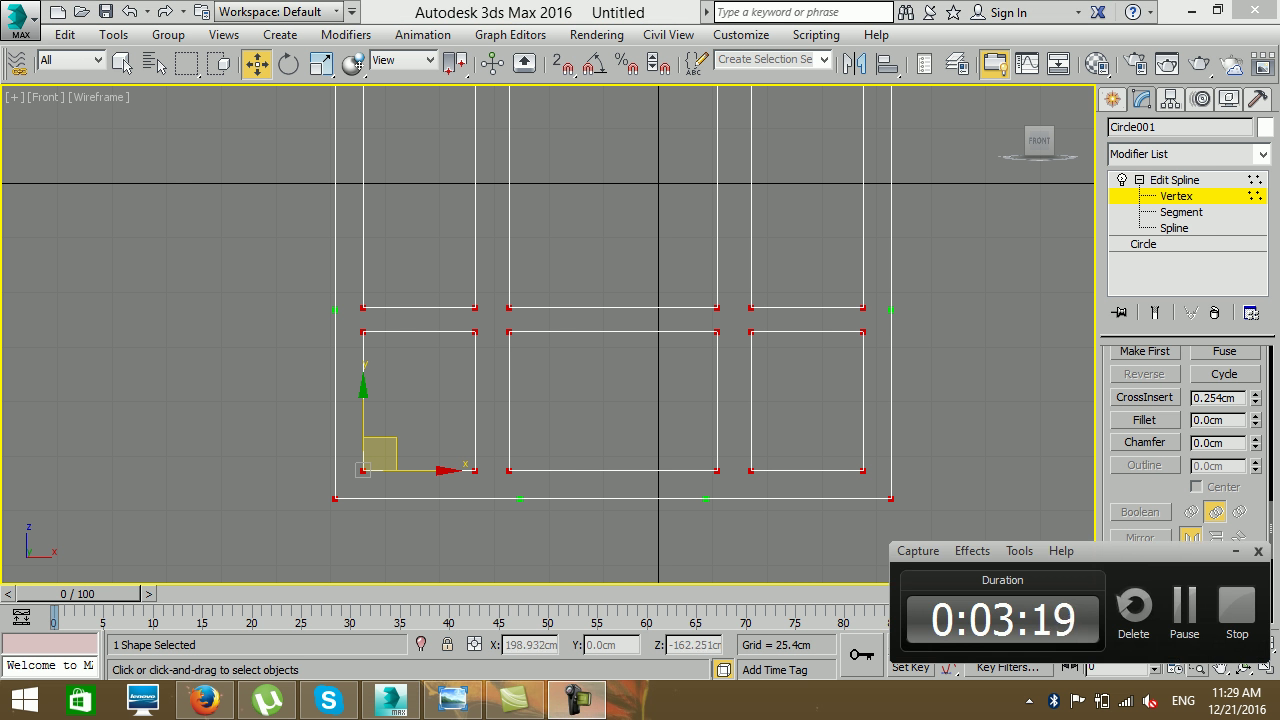
left_click(577, 700)
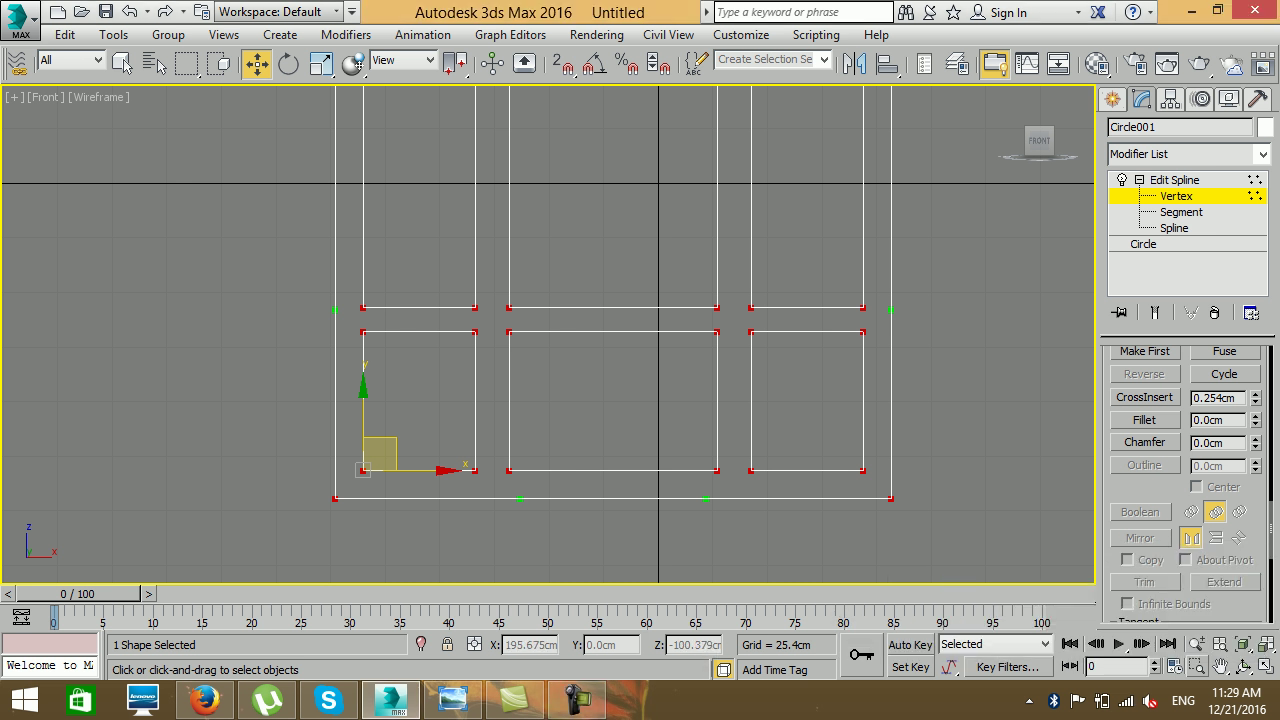
scroll(1186, 480, "up", 5)
scroll(1186, 480, "down", 2)
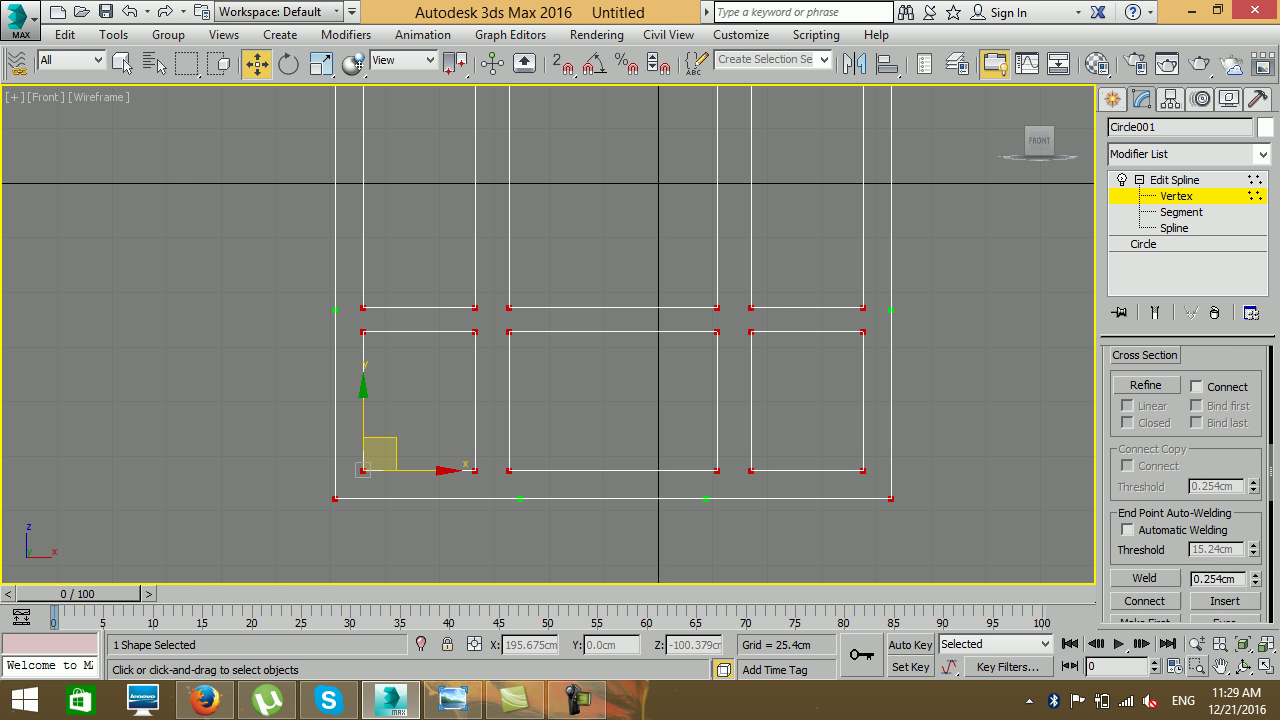
left_click(1144, 578)
Move the bottom edge vertices of the three upper panes up to just below the start of the arches
middle_click_drag(890, 498, 977, 563)
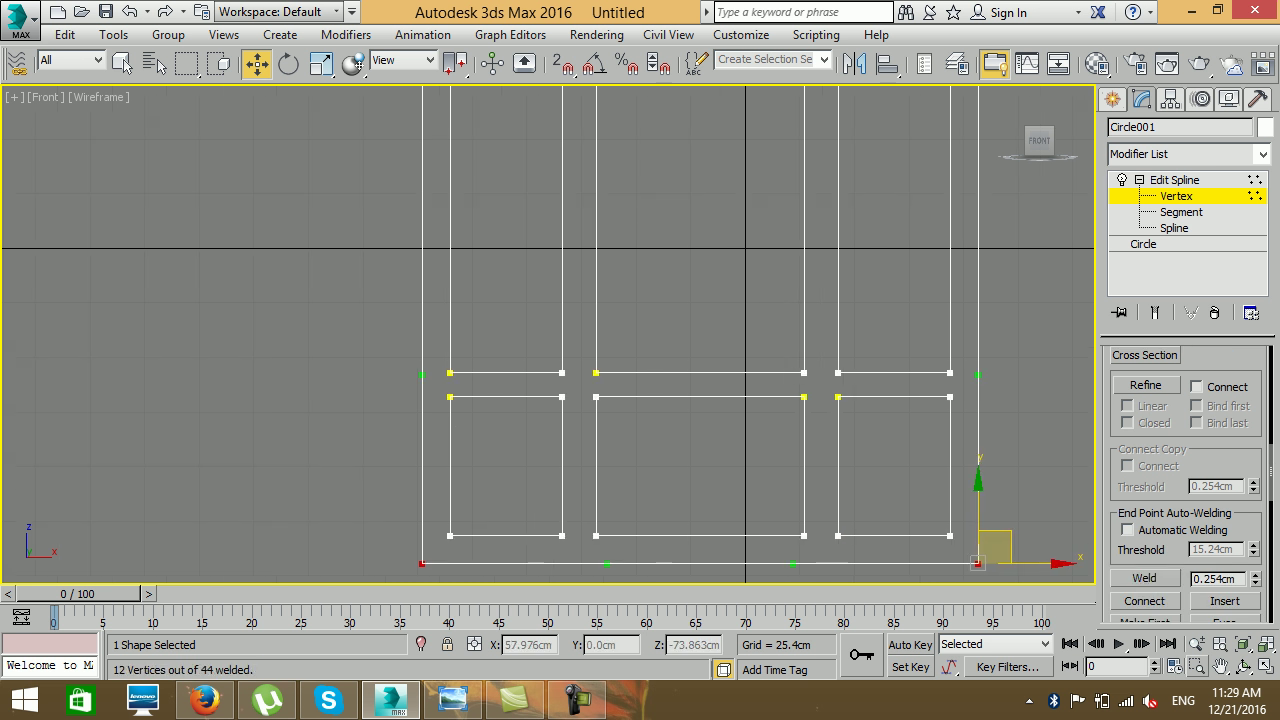
left_click_drag(957, 356, 425, 379)
scroll(497, 522, "down", 3)
left_click_drag(567, 416, 567, 184)
Copy the bottom row of three pane splines upward twice and adjust the middle row to even out the spacing
key("3")
left_click_drag(450, 421, 818, 540)
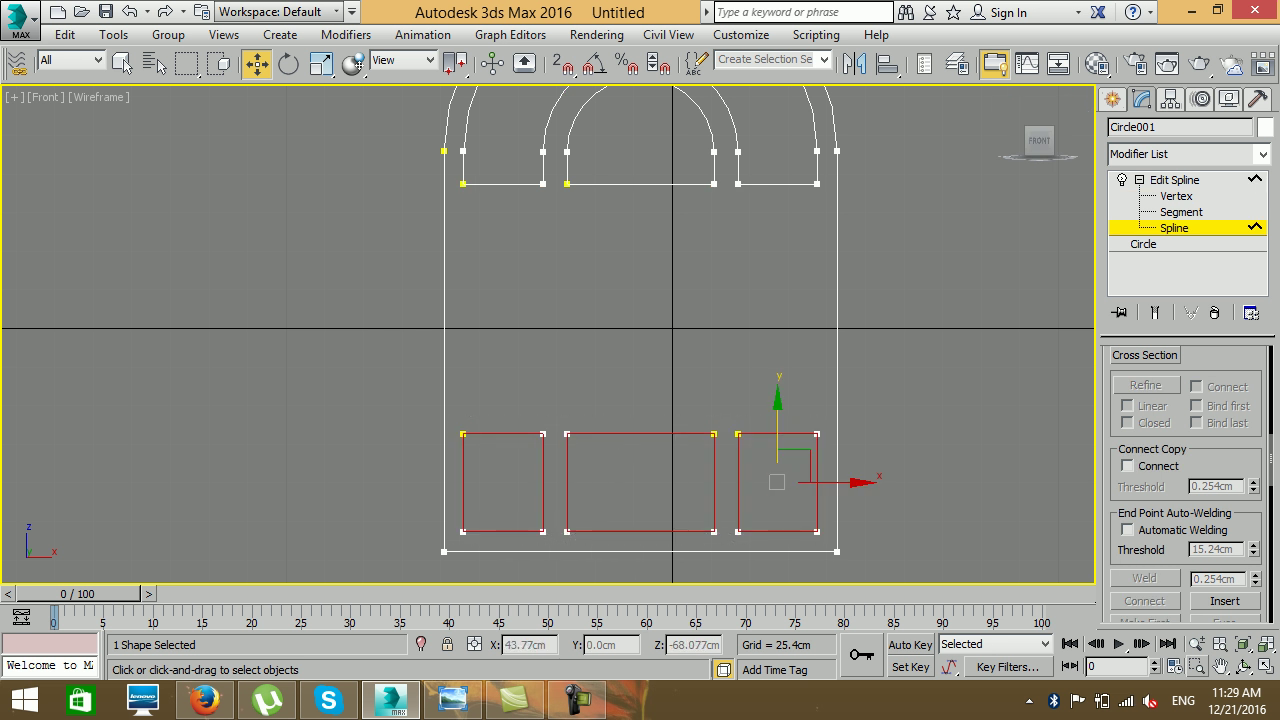
left_click_drag(778, 420, 778, 182, "shift")
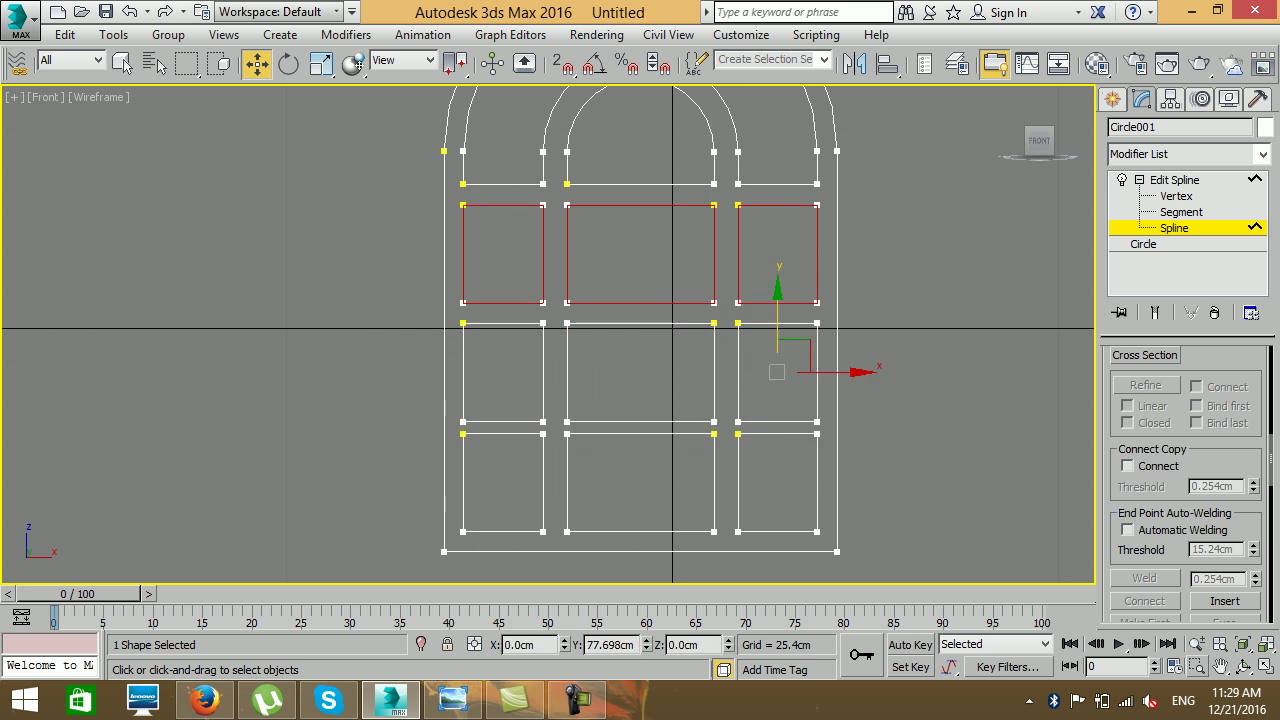
left_click_drag(722, 362, 502, 376)
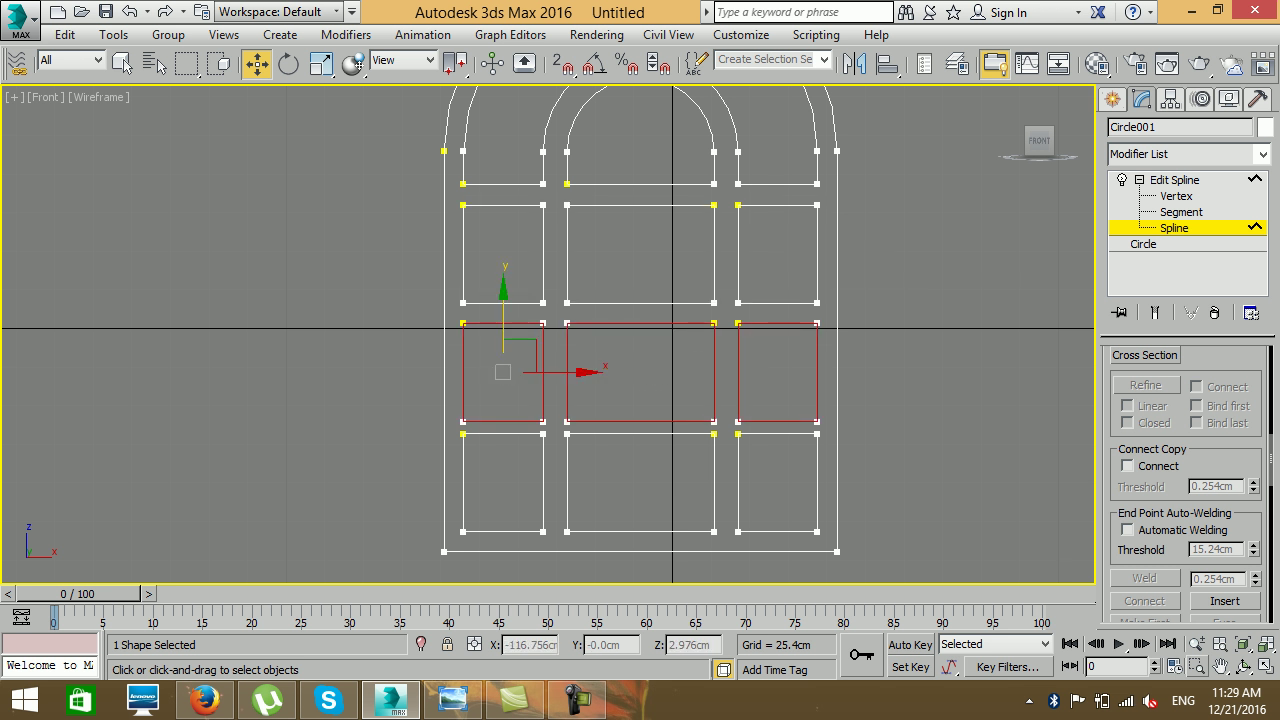
Add an Extrude modifier to the window frame shape and set its amount to 11.43 cm
scroll(1073, 426, "down", 2)
middle_click_drag(1073, 426, 989, 438)
left_click(1187, 153)
scroll(1185, 410, "down", 1)
type("esh")
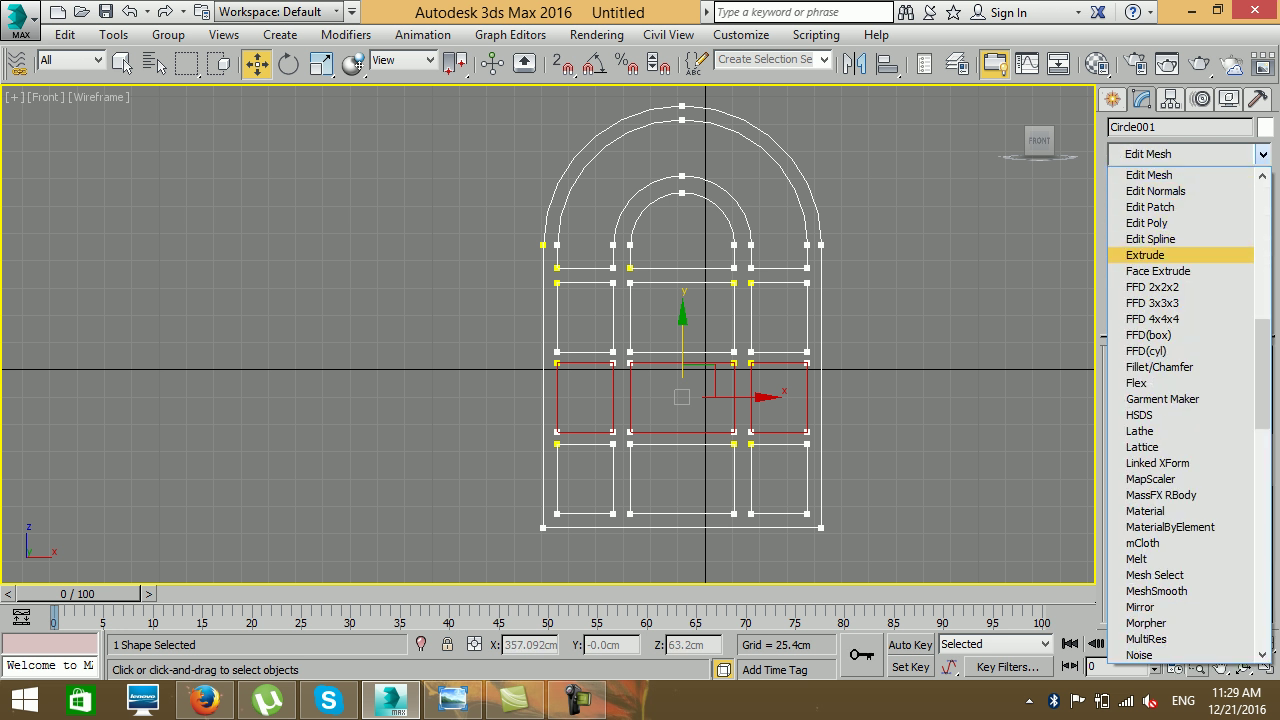
key("Return")
key("alt+w")
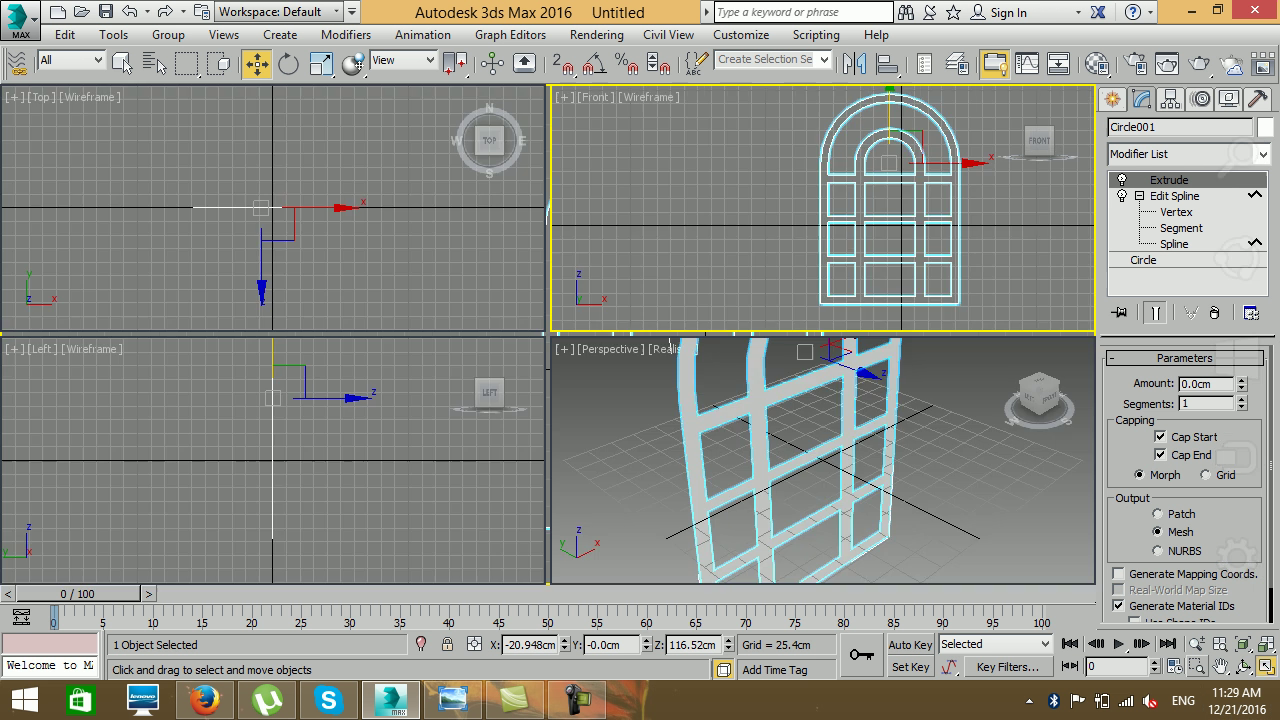
right_click(668, 340)
key("z")
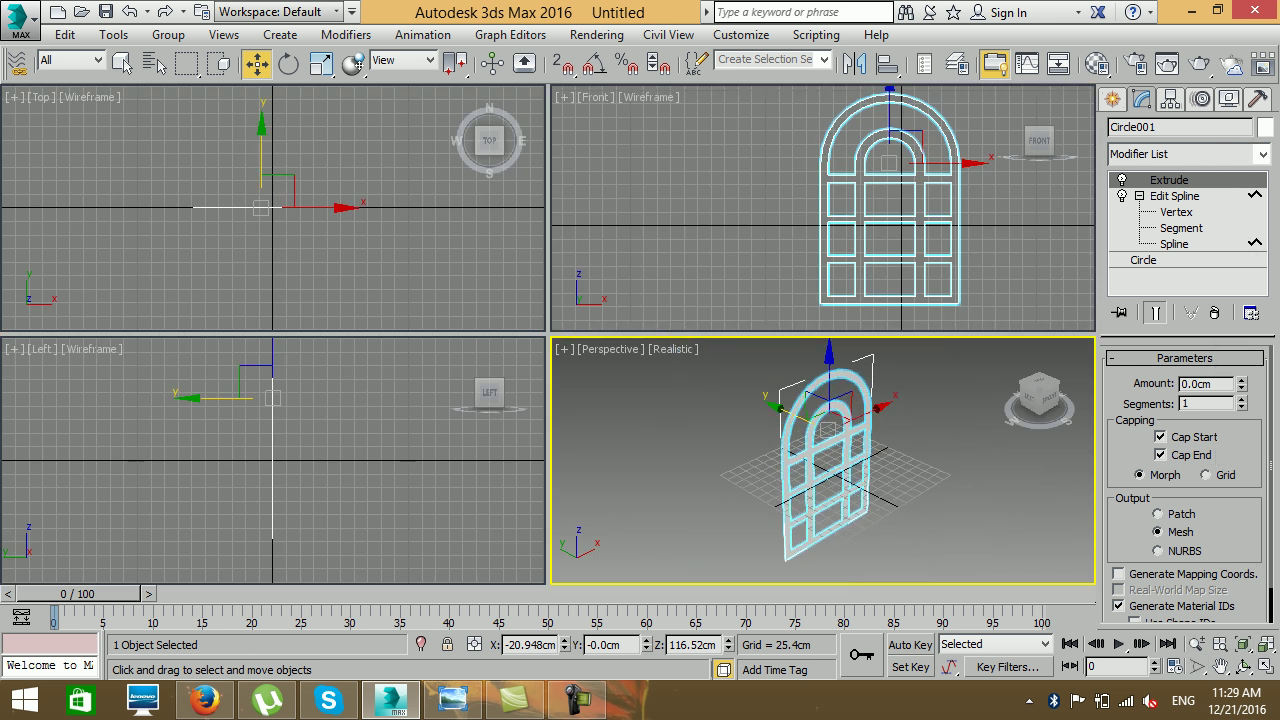
mouse_move(1241, 383)
left_mouse_down()
mouse_move(1241, 352)
mouse_move(1241, 363)
left_mouse_up()
right_click(1075, 318)
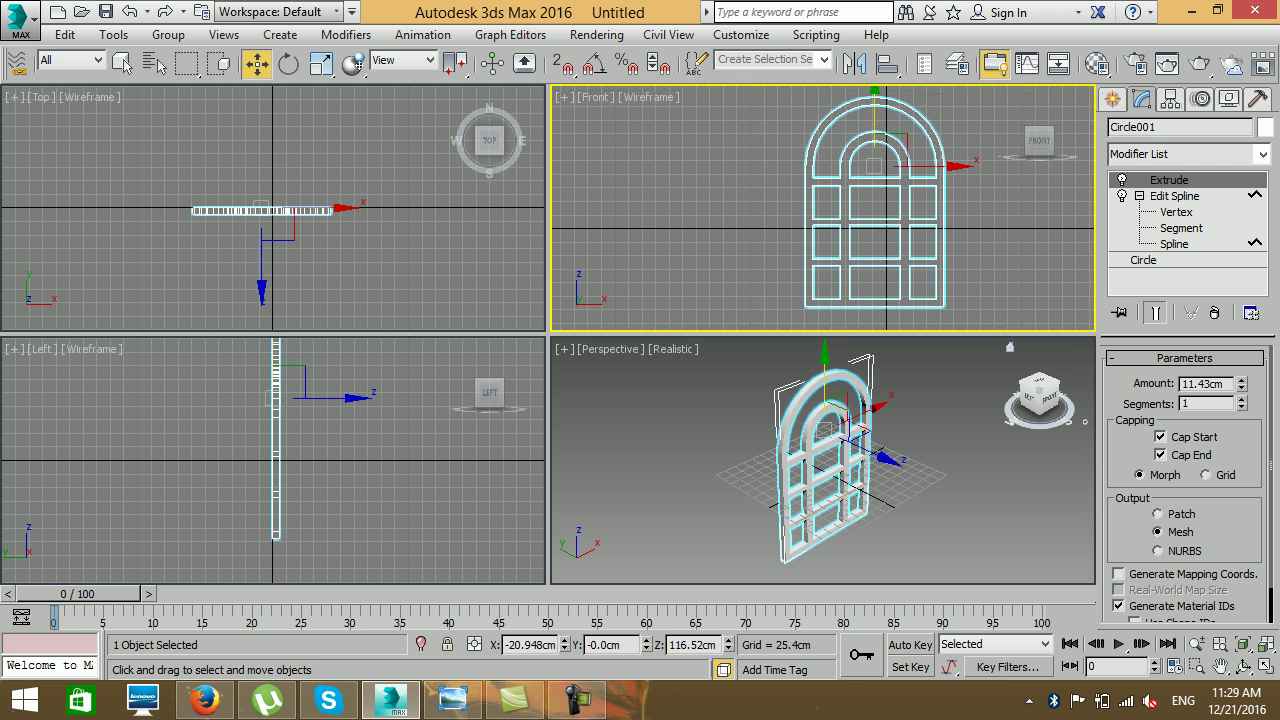
Draw a narrow vertical rectangle about 380 cm tall down the window in the front view and centre it under the arch's apex
left_click(1244, 666)
middle_click_drag(1010, 250, 1082, 262)
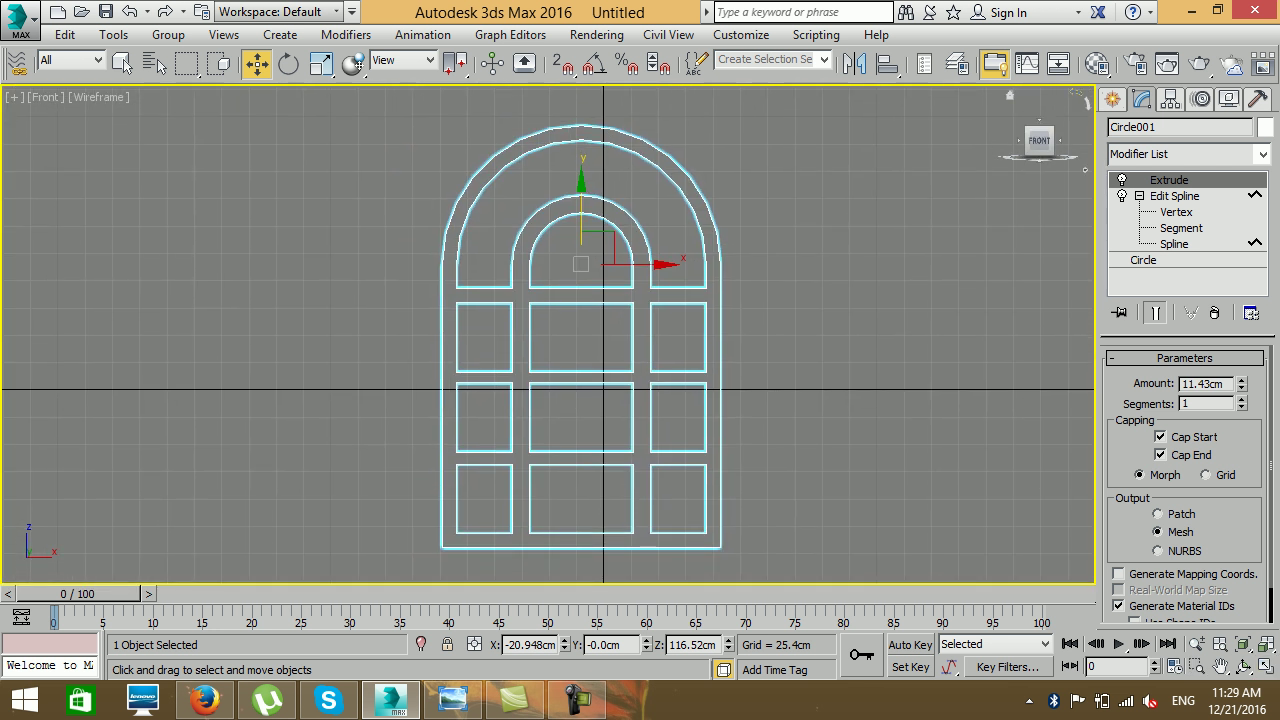
left_click(1112, 99)
left_click(1226, 242)
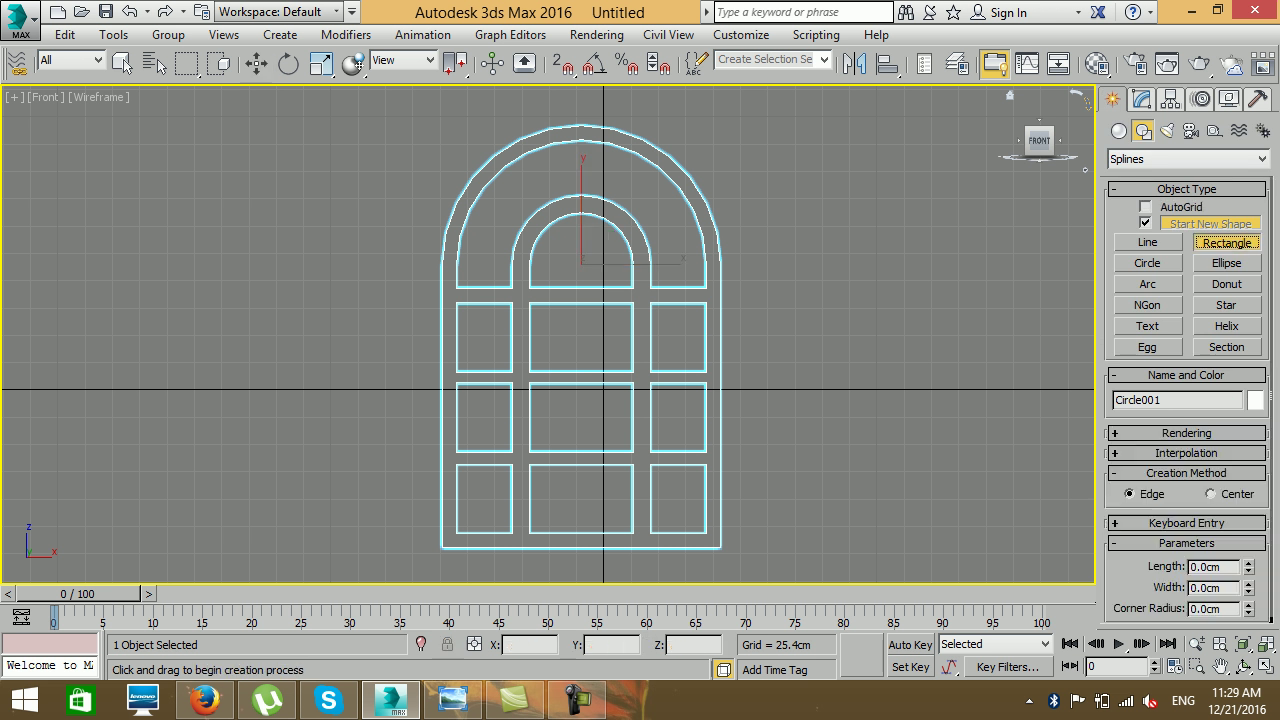
middle_click_drag(583, 400, 600, 383)
left_click_drag(588, 115, 595, 522)
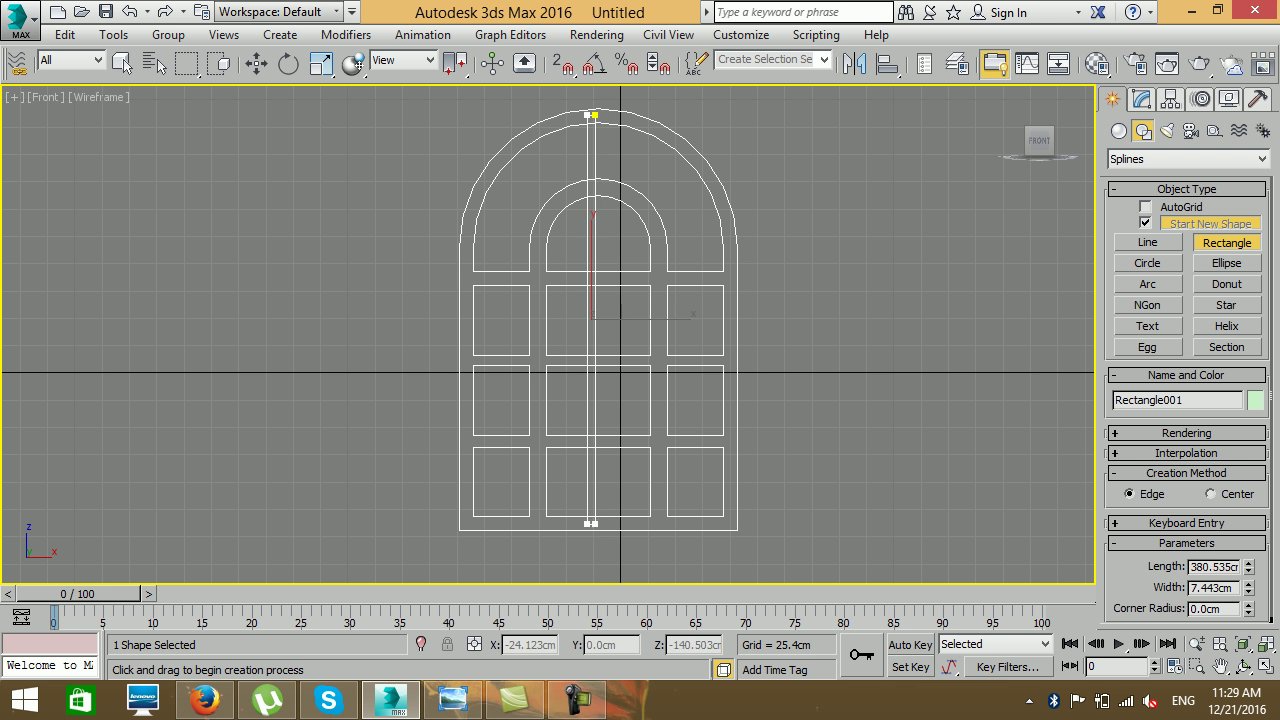
key("w")
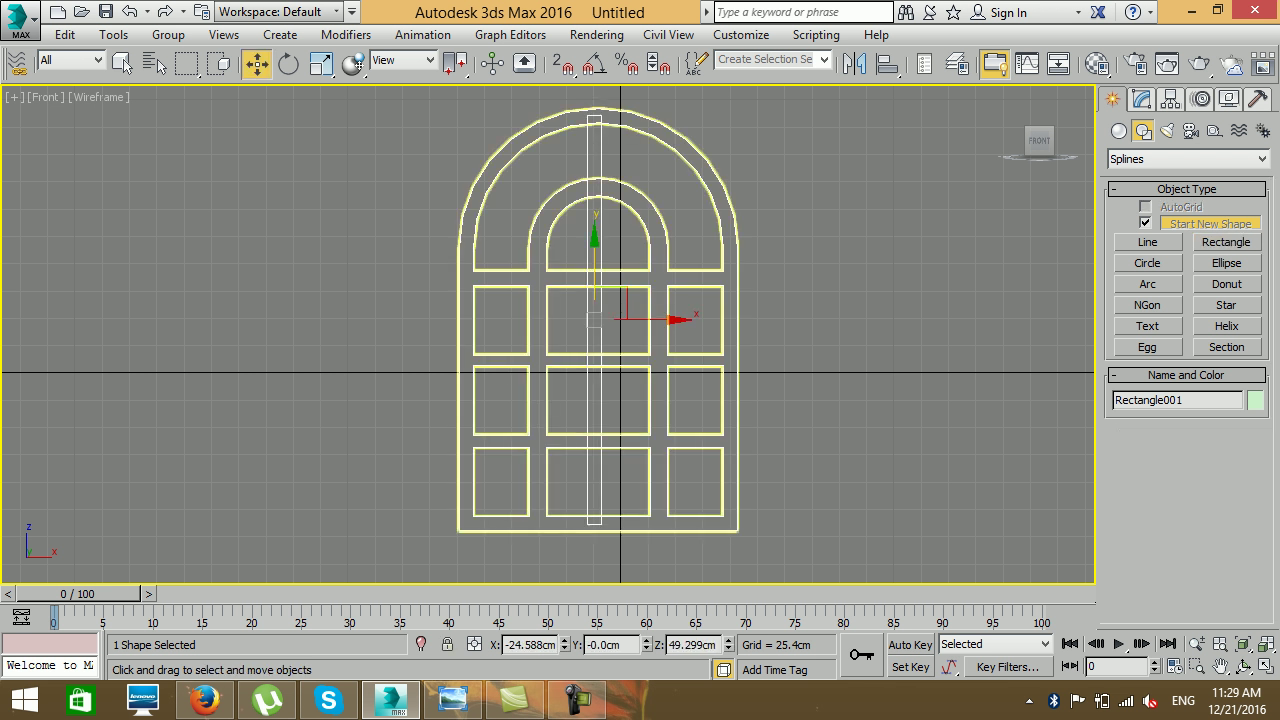
left_click_drag(650, 319, 653, 319)
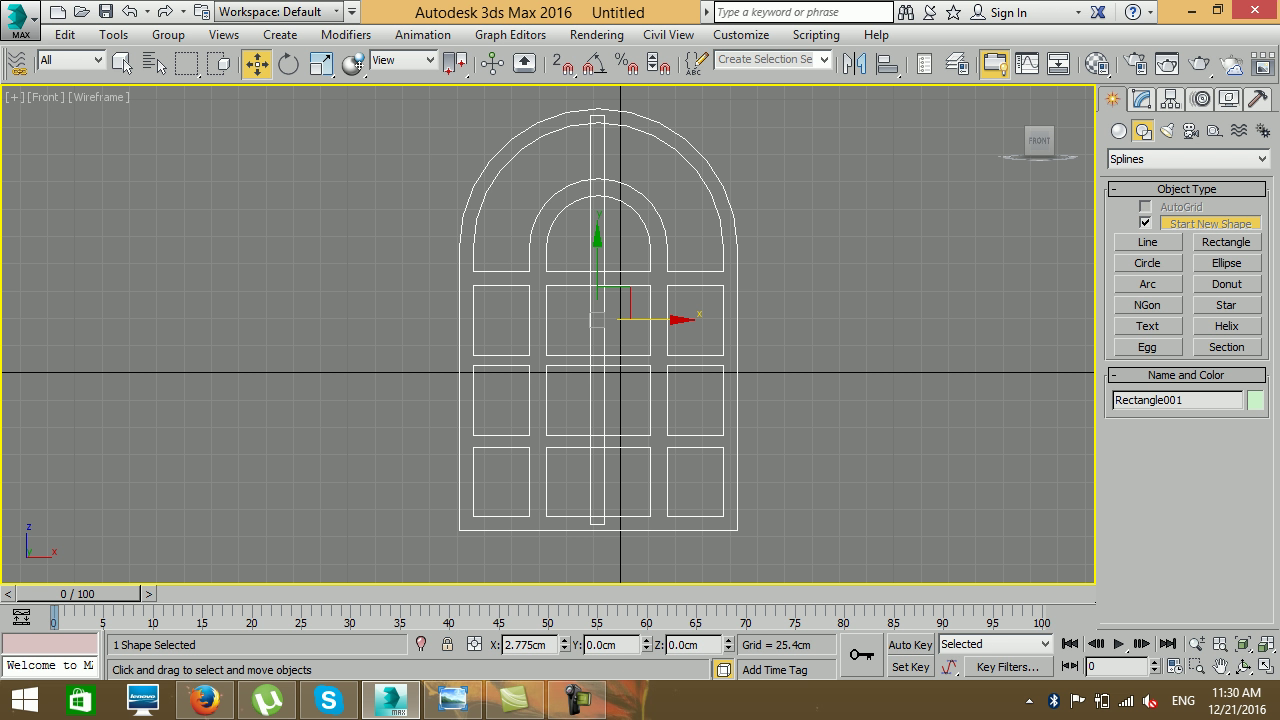
key("ctrl+d")
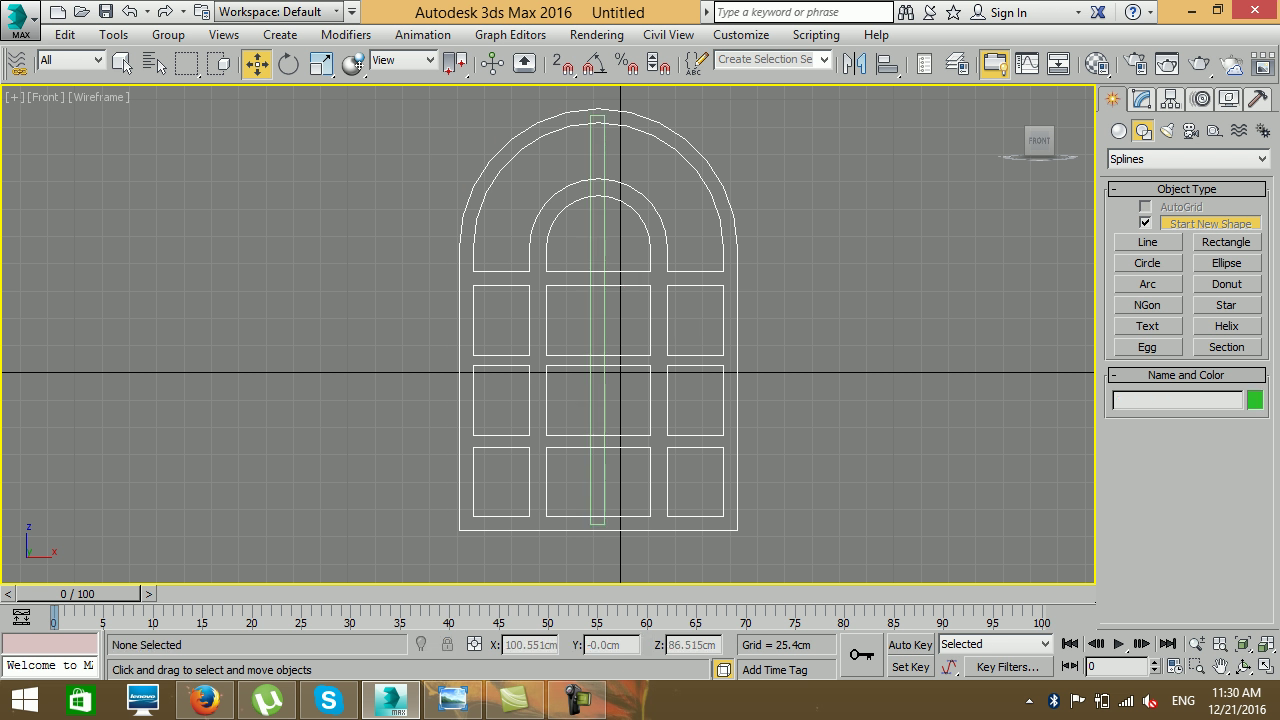
Attach the vertical rectangle to the window frame shape at the Edit Spline modifier's spline level
left_click(650, 319)
left_click(1141, 99)
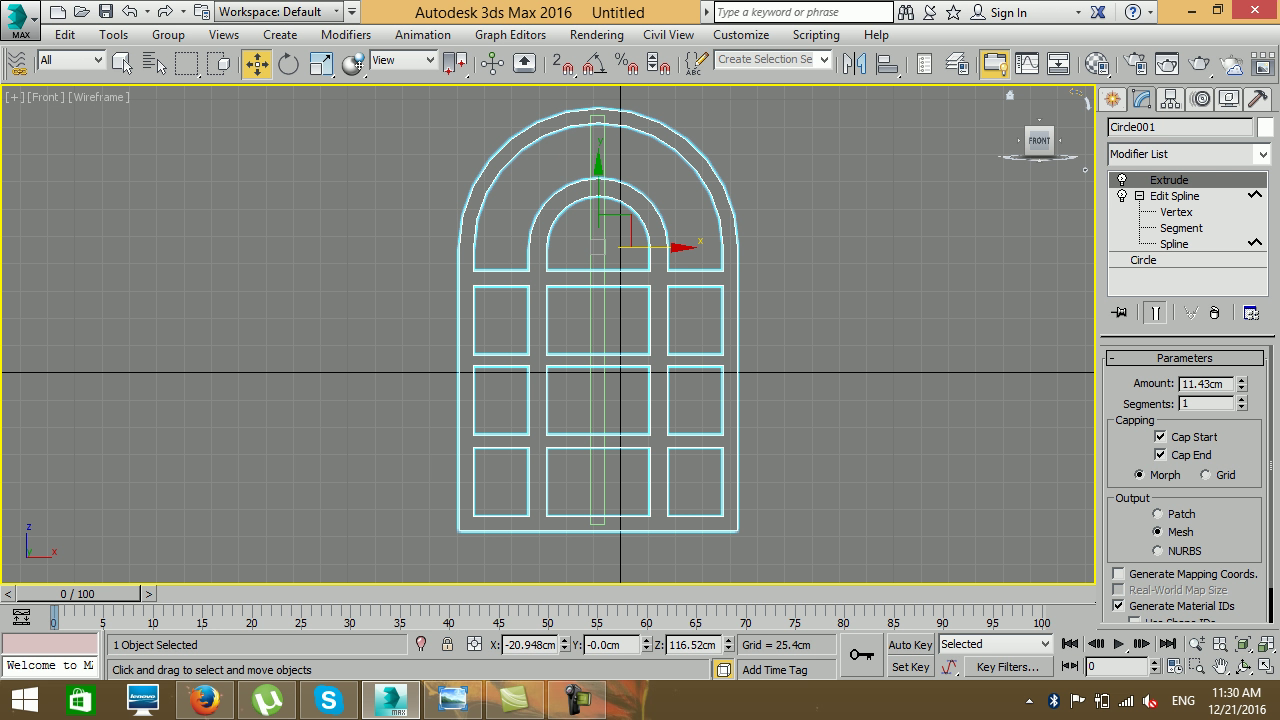
left_click(1175, 196)
left_click(1174, 244)
scroll(1185, 450, "up", 3)
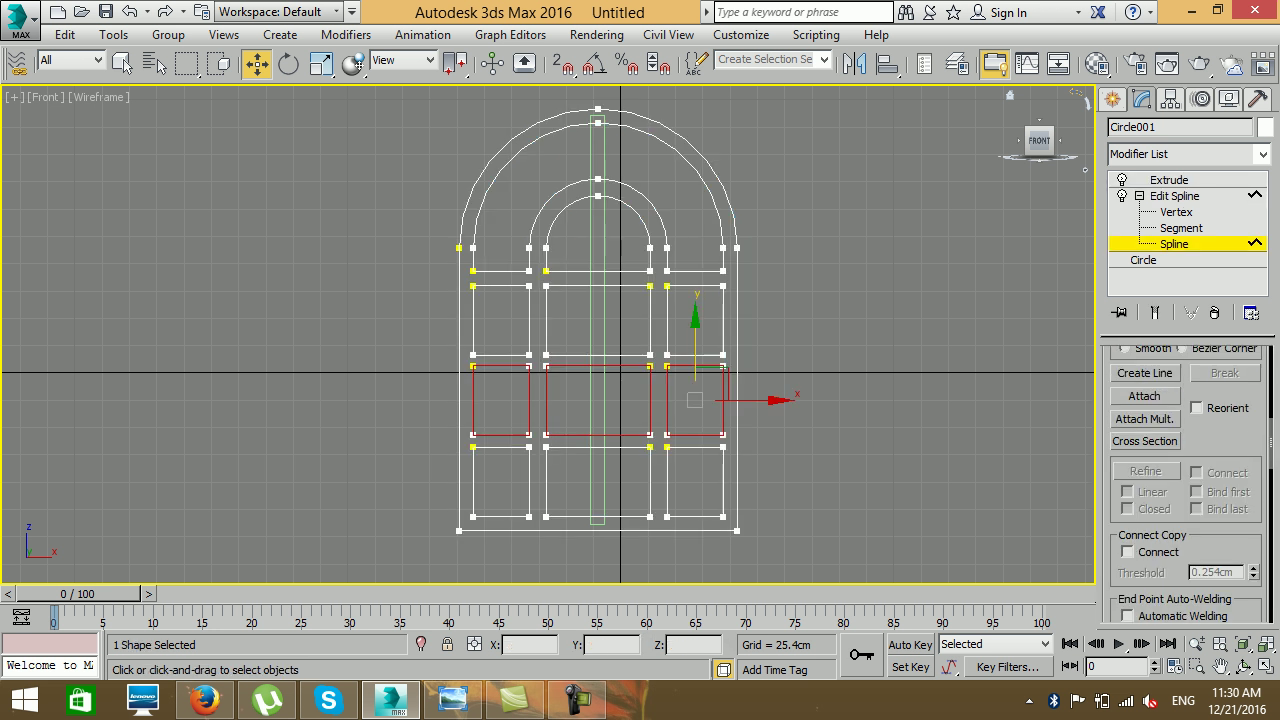
left_click(1145, 398)
left_click(603, 300)
Trim the vertical bar's bottom end and the overlapping segments so that it splits the central panes of the lower rows
scroll(1185, 480, "down", 5)
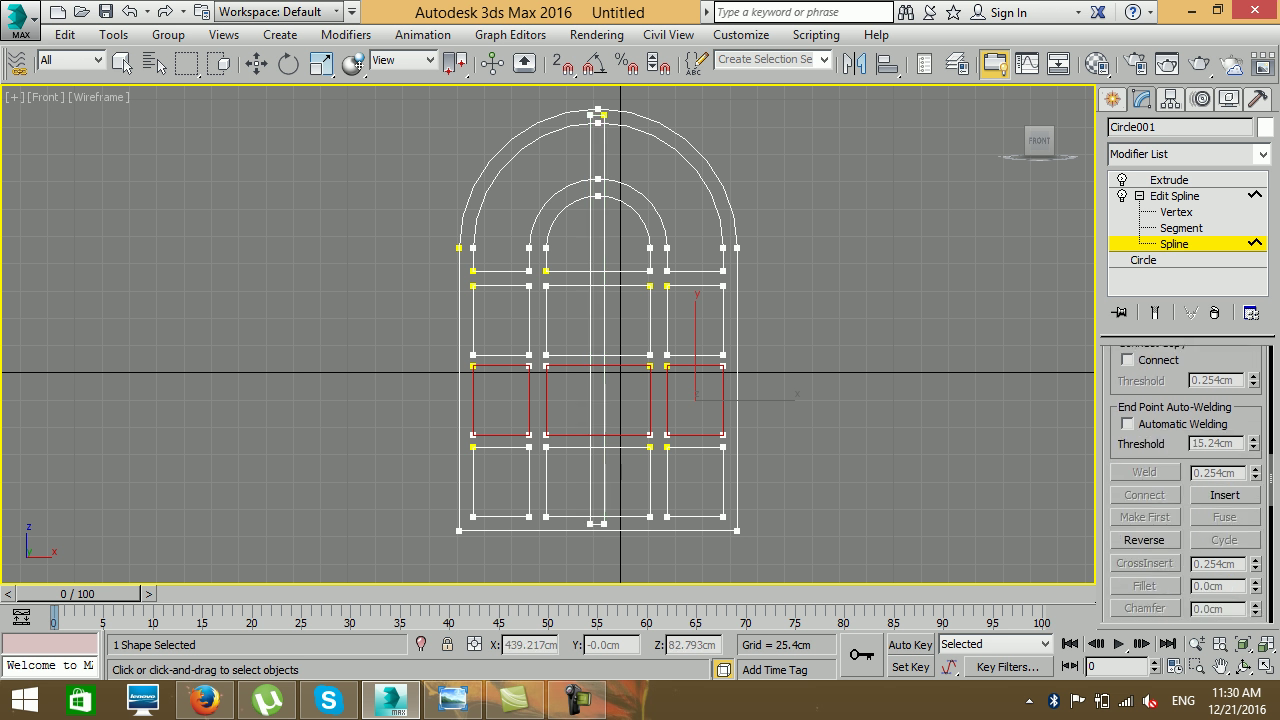
scroll(550, 500, "up", 4)
middle_click_drag(550, 335, 495, 405)
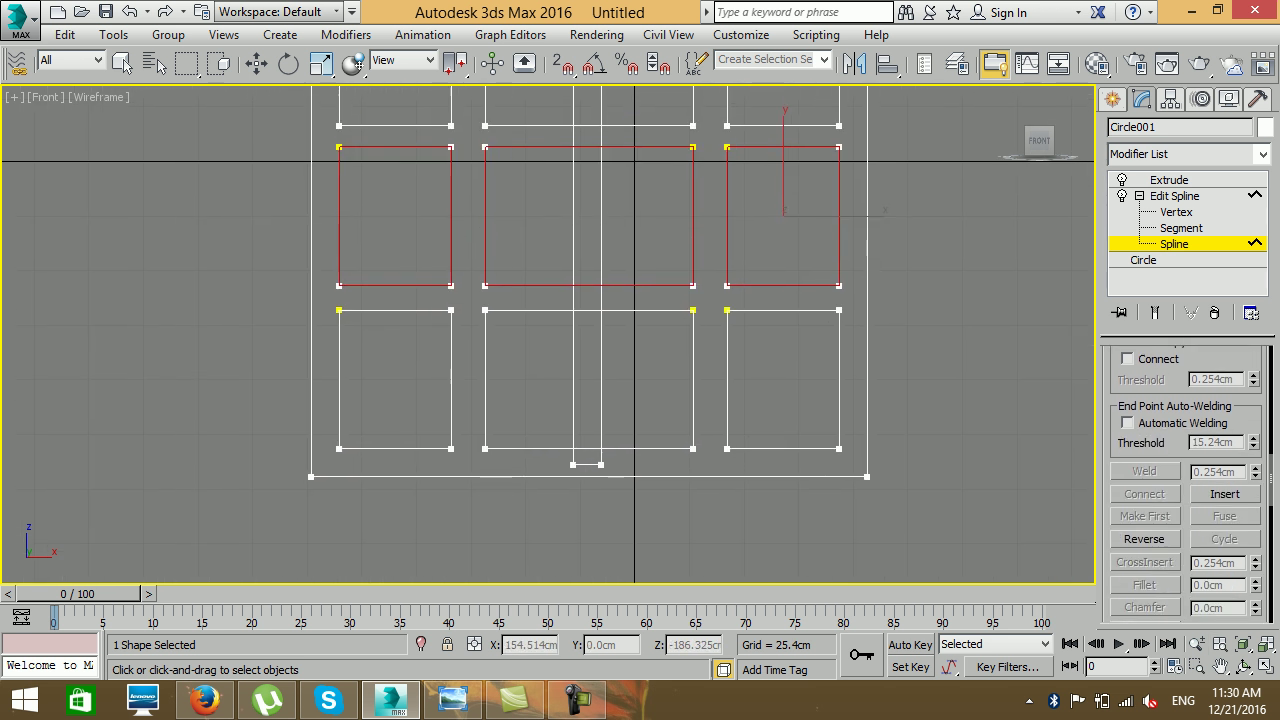
scroll(1186, 480, "down", 5)
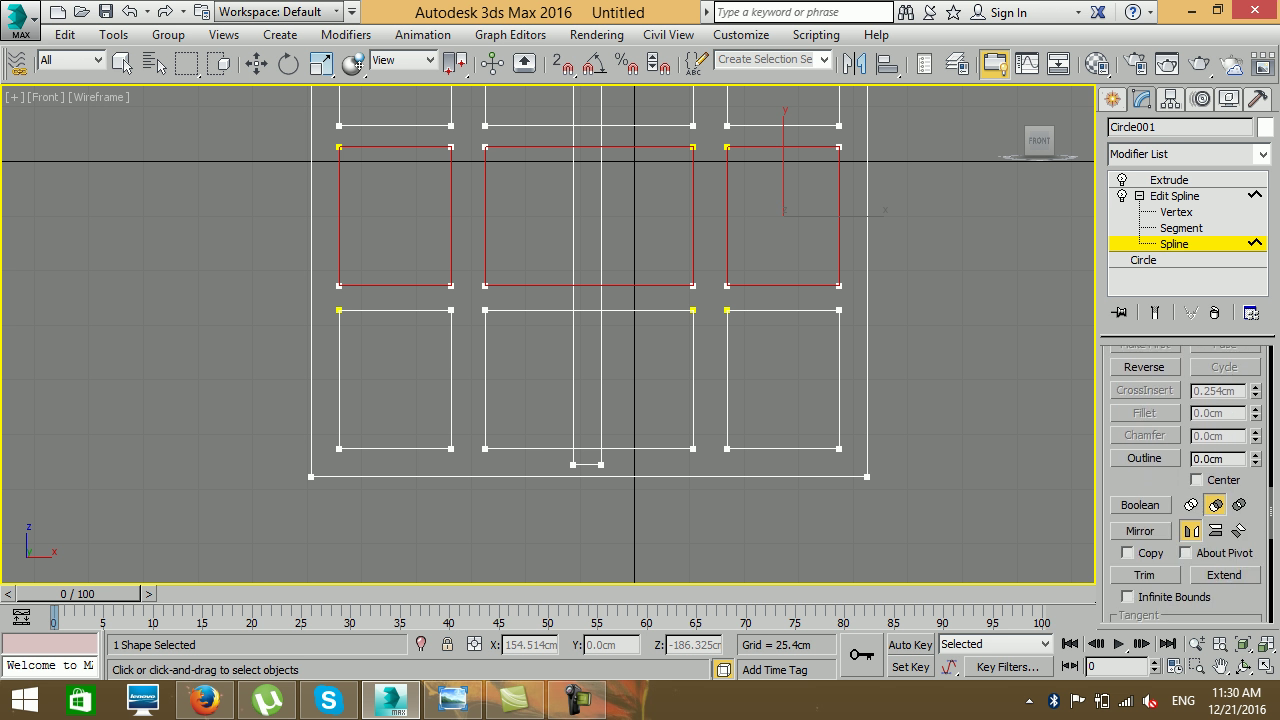
left_click(1144, 575)
middle_click_drag(600, 380, 667, 387)
left_click(653, 470)
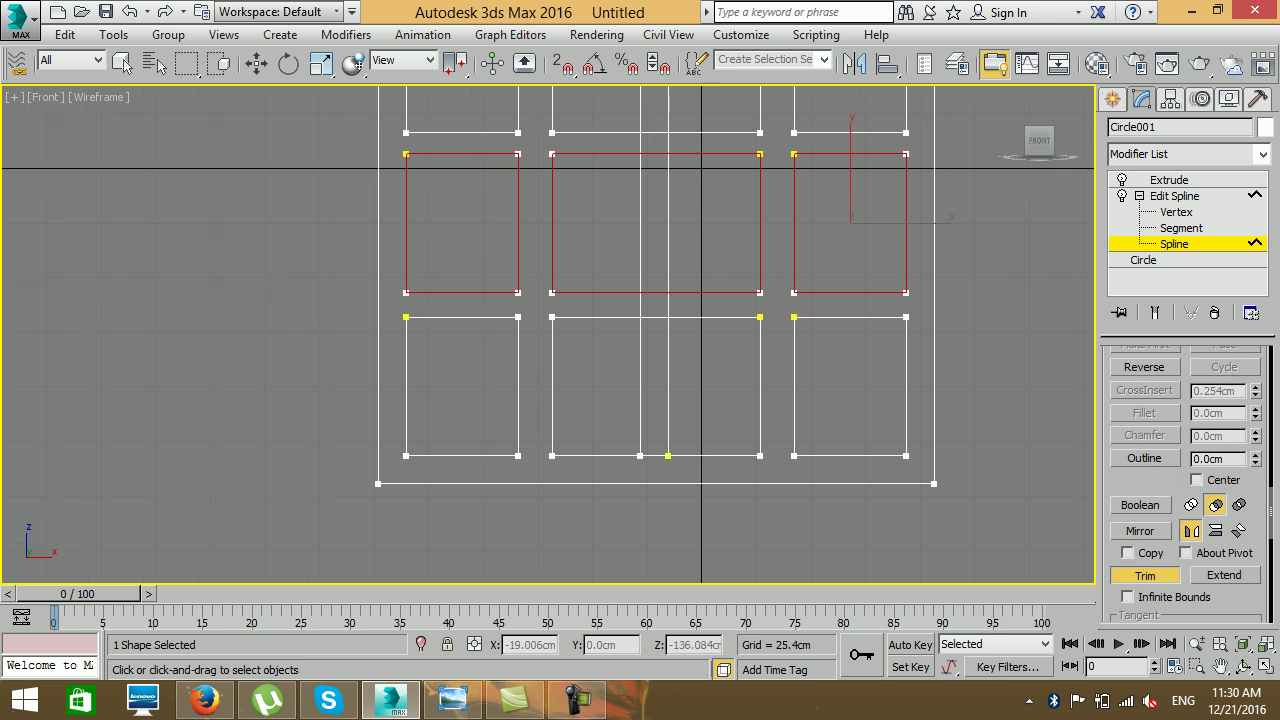
middle_click_drag(653, 470, 666, 530)
left_click(667, 377)
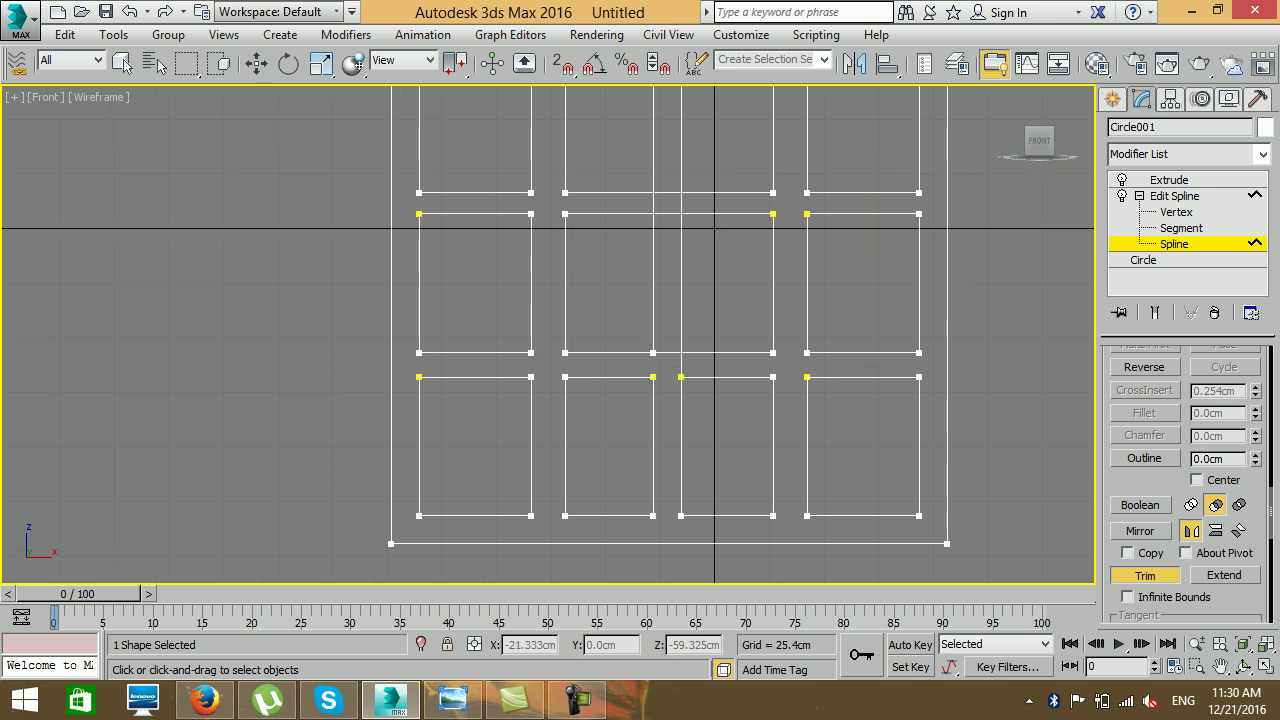
left_click(681, 364)
Trim the vertical bar's overlaps through the upper central pane and both arches, including its top end
middle_click_drag(681, 364, 724, 403)
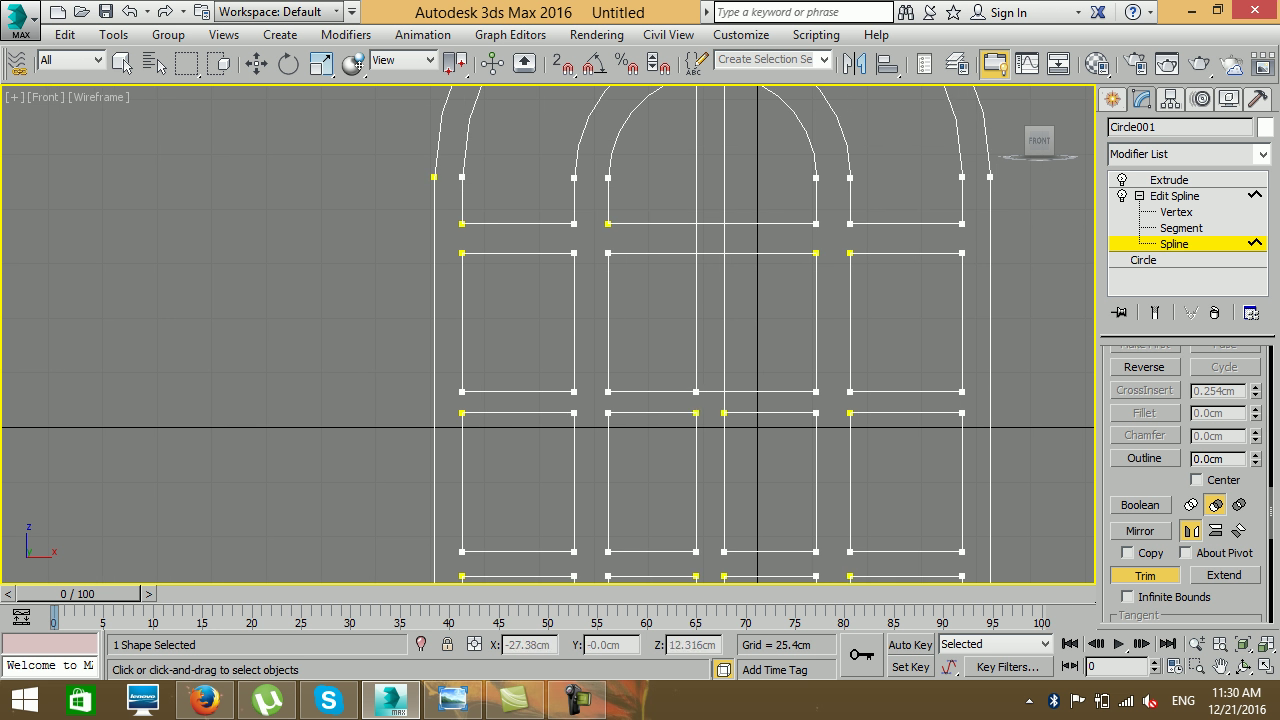
middle_click_drag(724, 403, 735, 498)
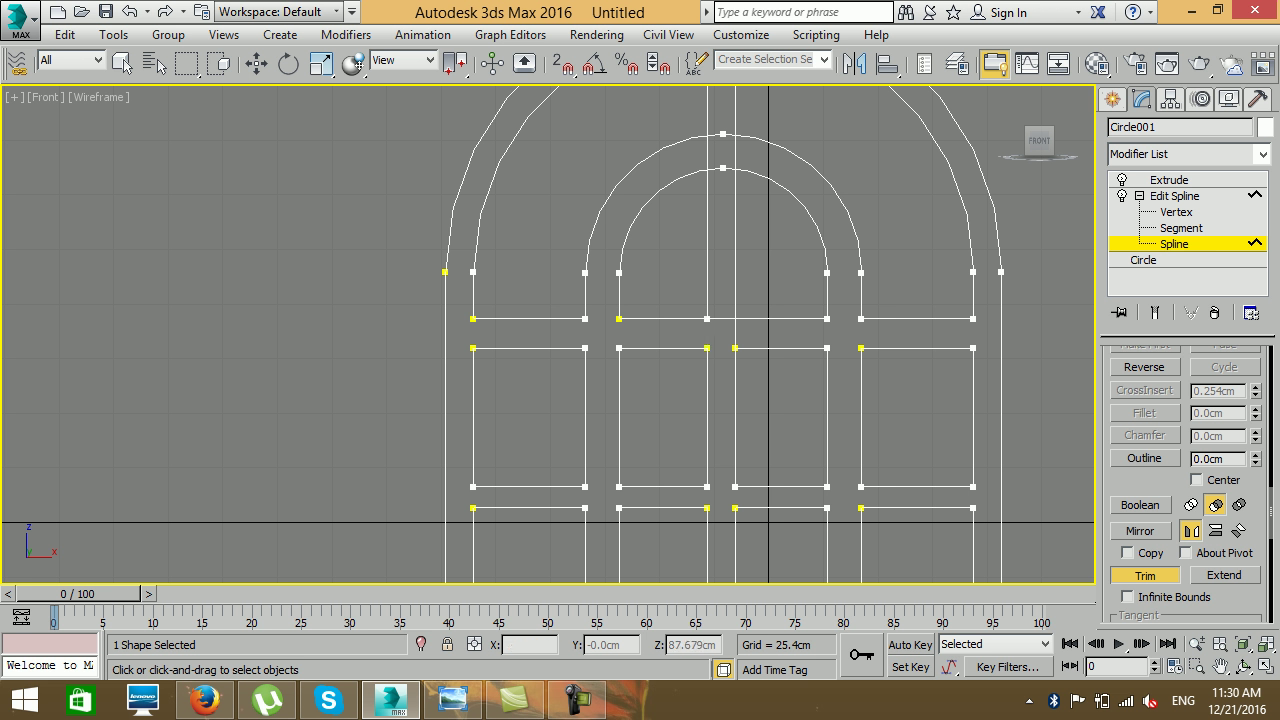
middle_click_drag(735, 498, 732, 715)
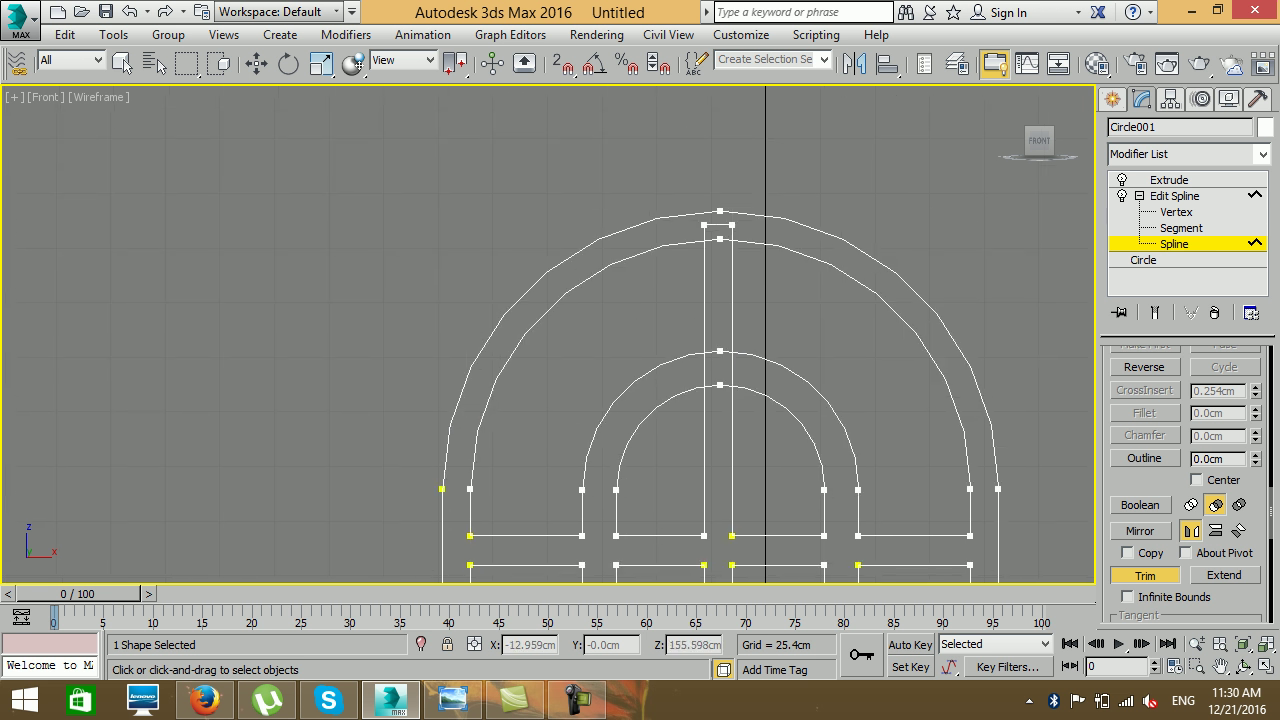
left_click(718, 352)
middle_click_drag(720, 400, 694, 563)
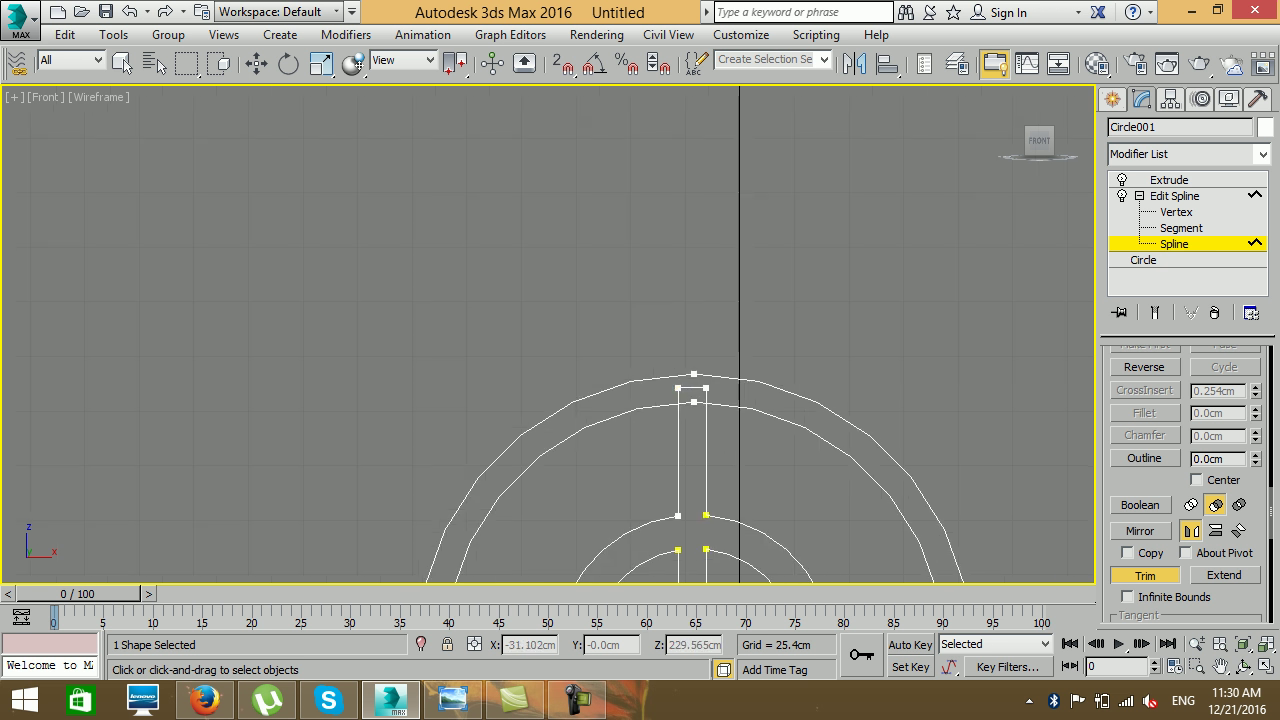
left_click(692, 402)
scroll(600, 400, "down", 5)
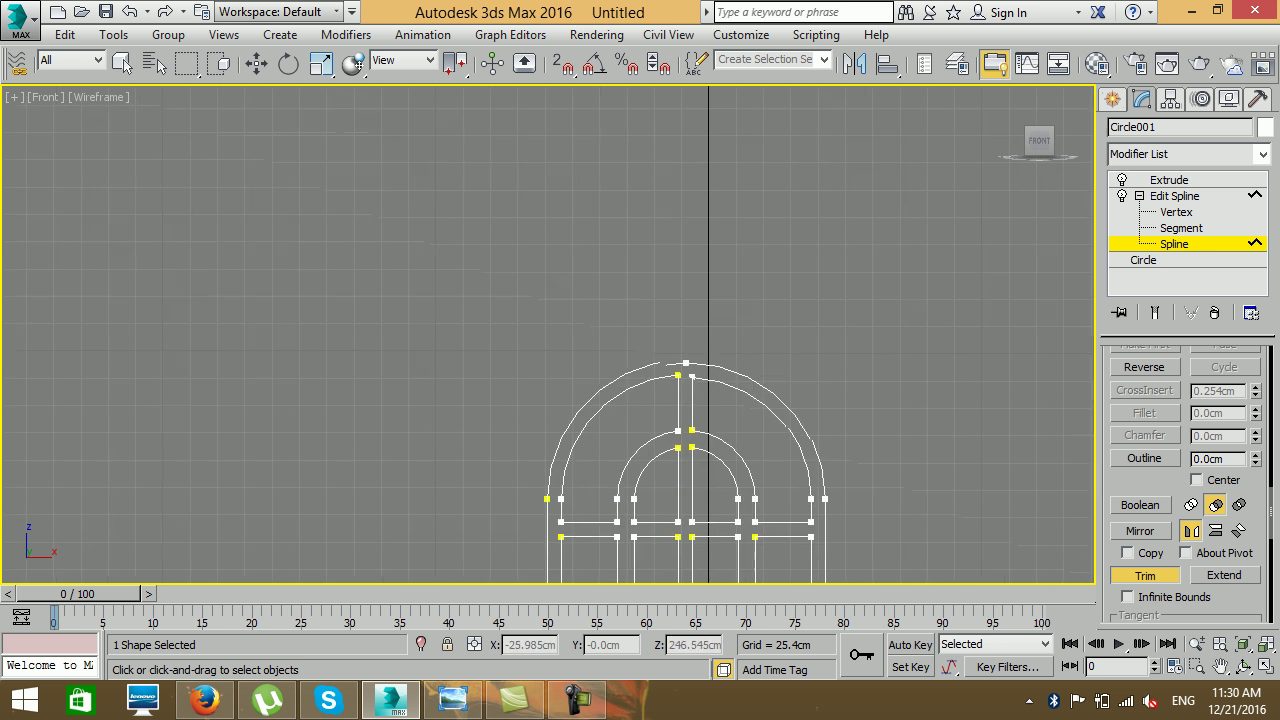
Weld all vertices of the window shape with a 0.254 cm threshold and return to the Extrude level
key("1")
key("w")
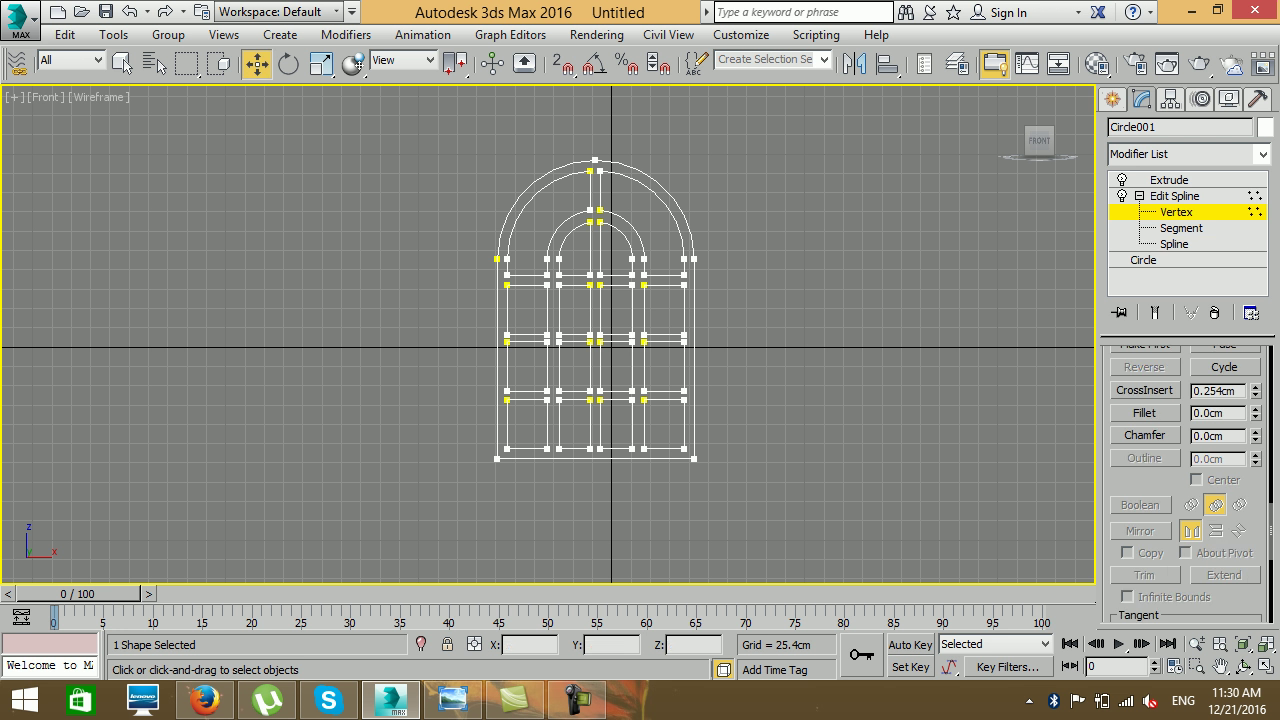
left_click_drag(787, 469, 361, 140)
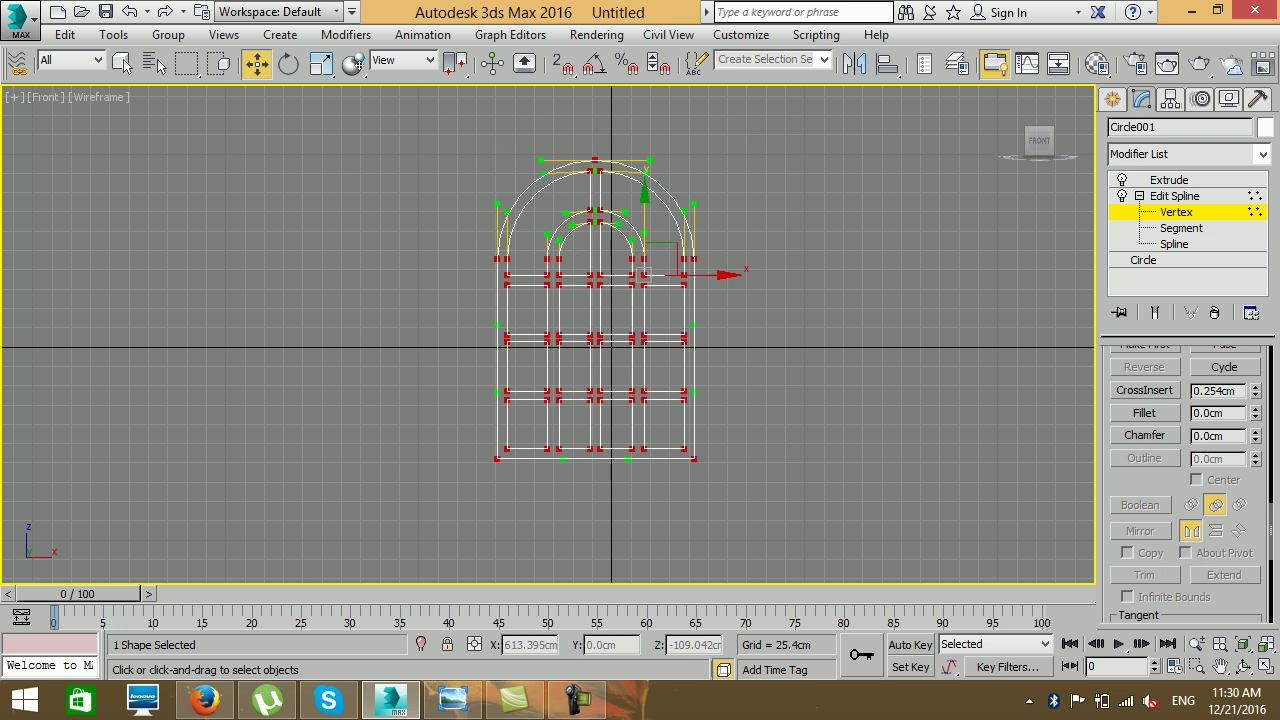
scroll(1185, 480, "up", 4)
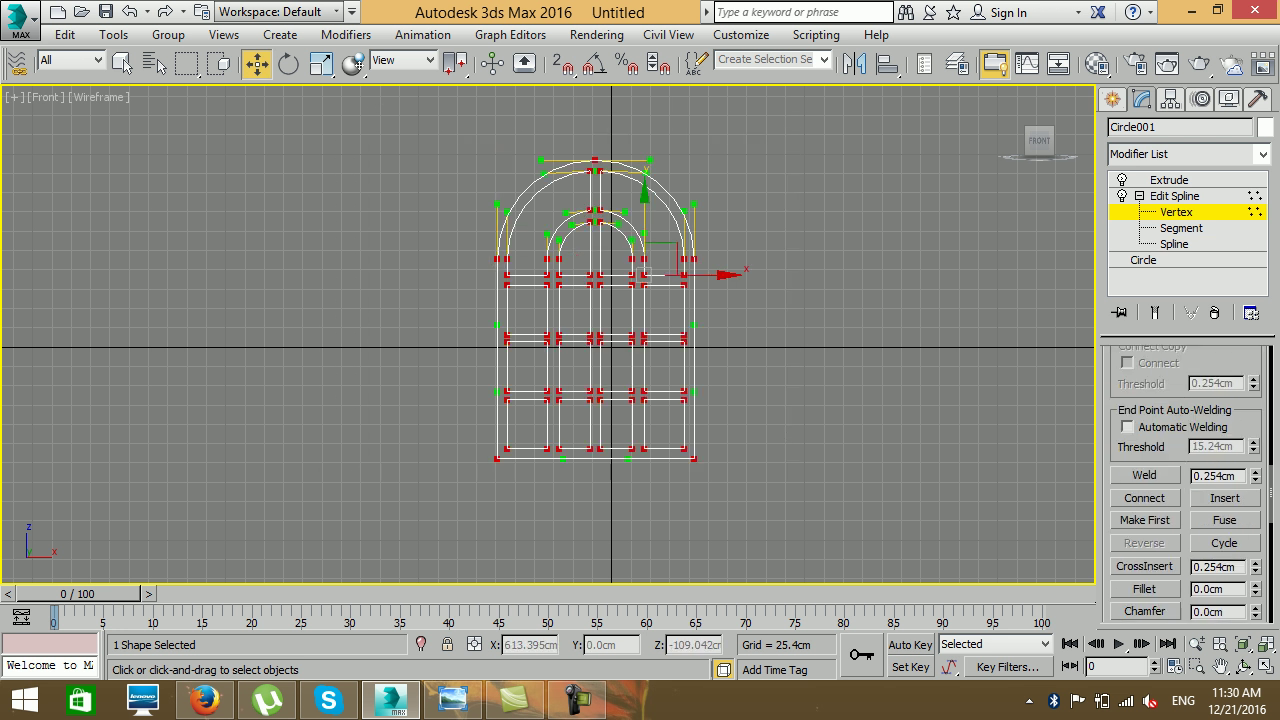
left_click(1144, 475)
scroll(717, 460, "up", 3)
middle_click_drag(716, 460, 724, 455)
left_click(1169, 180)
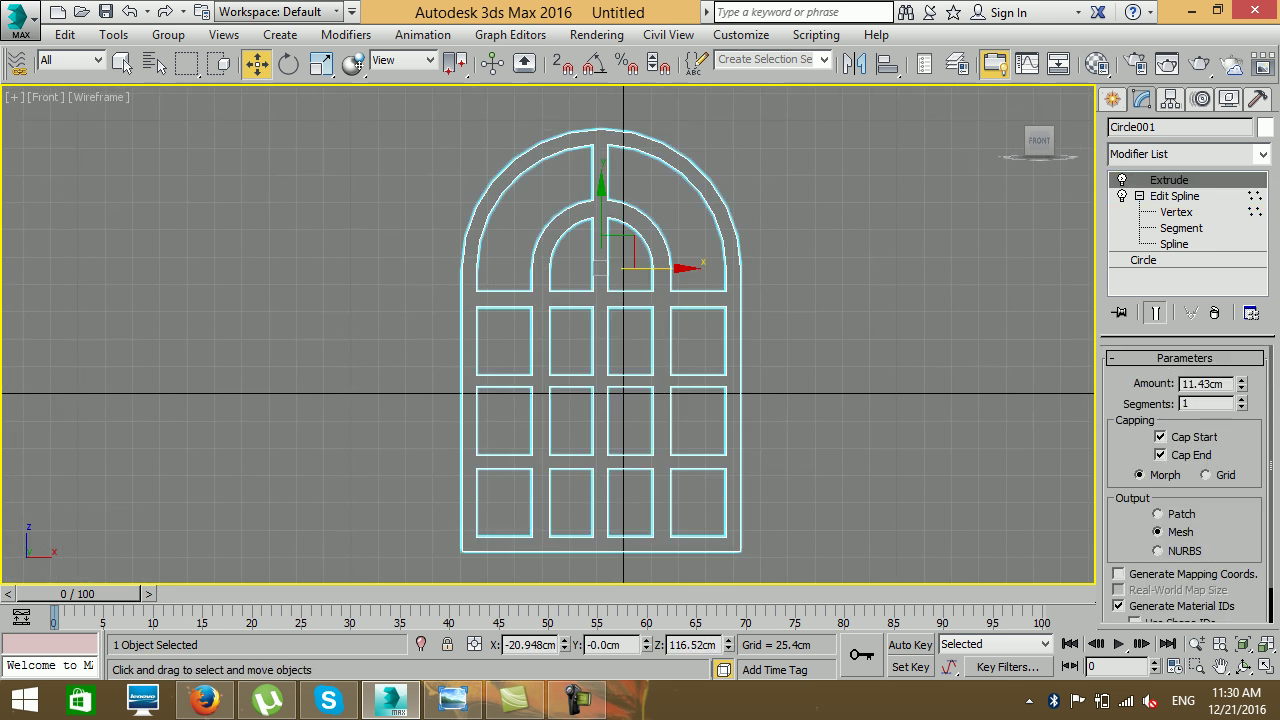
Examine the extruded window frame with its central bar in the front and perspective views
left_click(1266, 666)
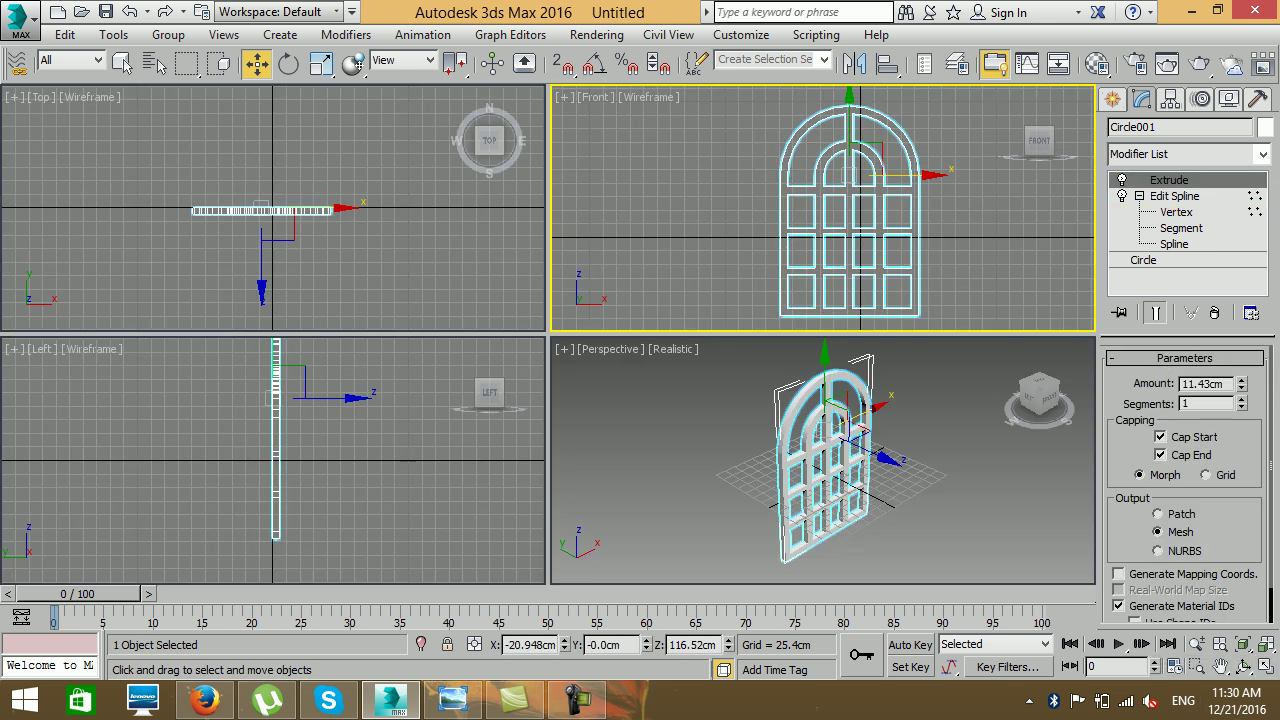
left_click(1266, 644)
left_click(1266, 666)
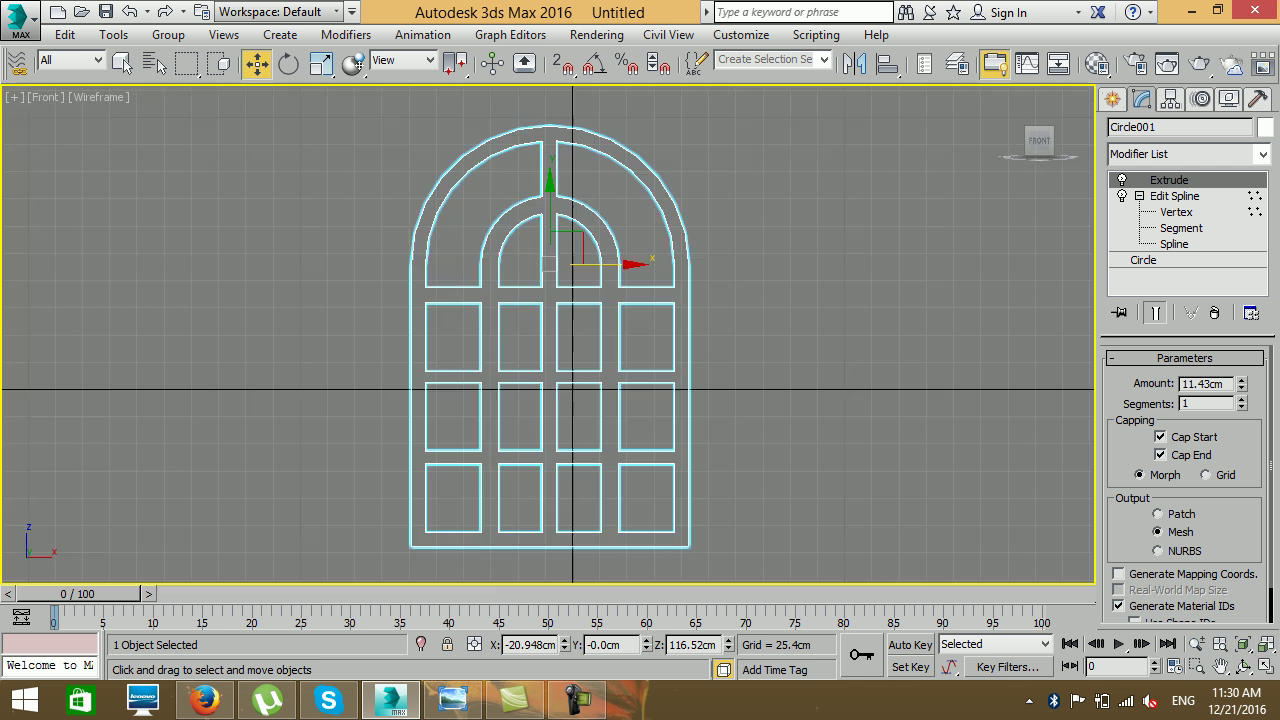
left_click(1266, 666)
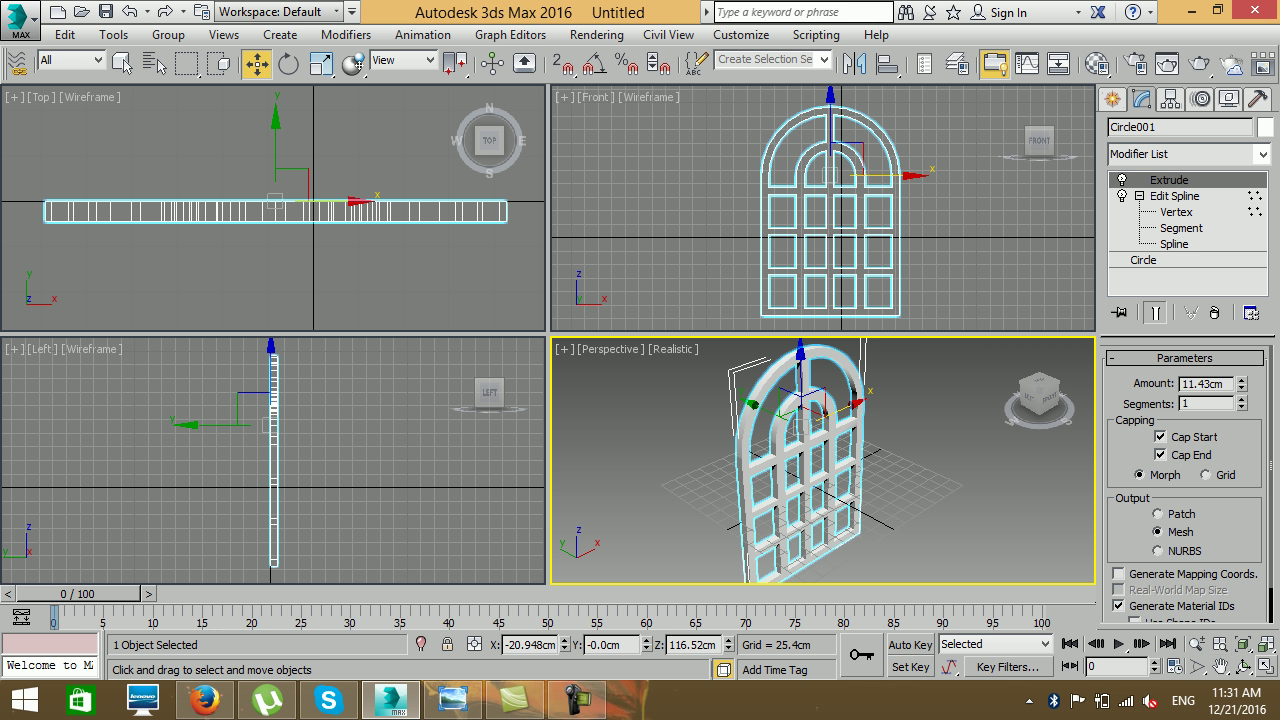
left_click(1266, 666)
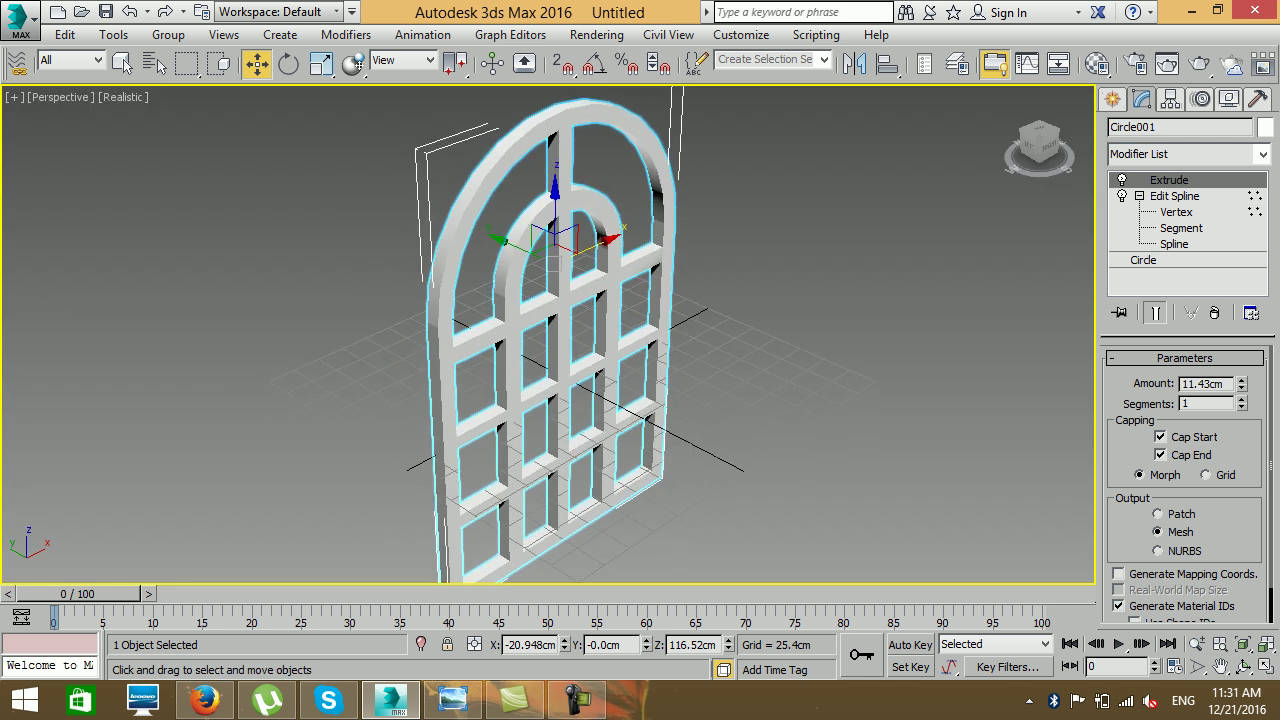
key("alt+w")
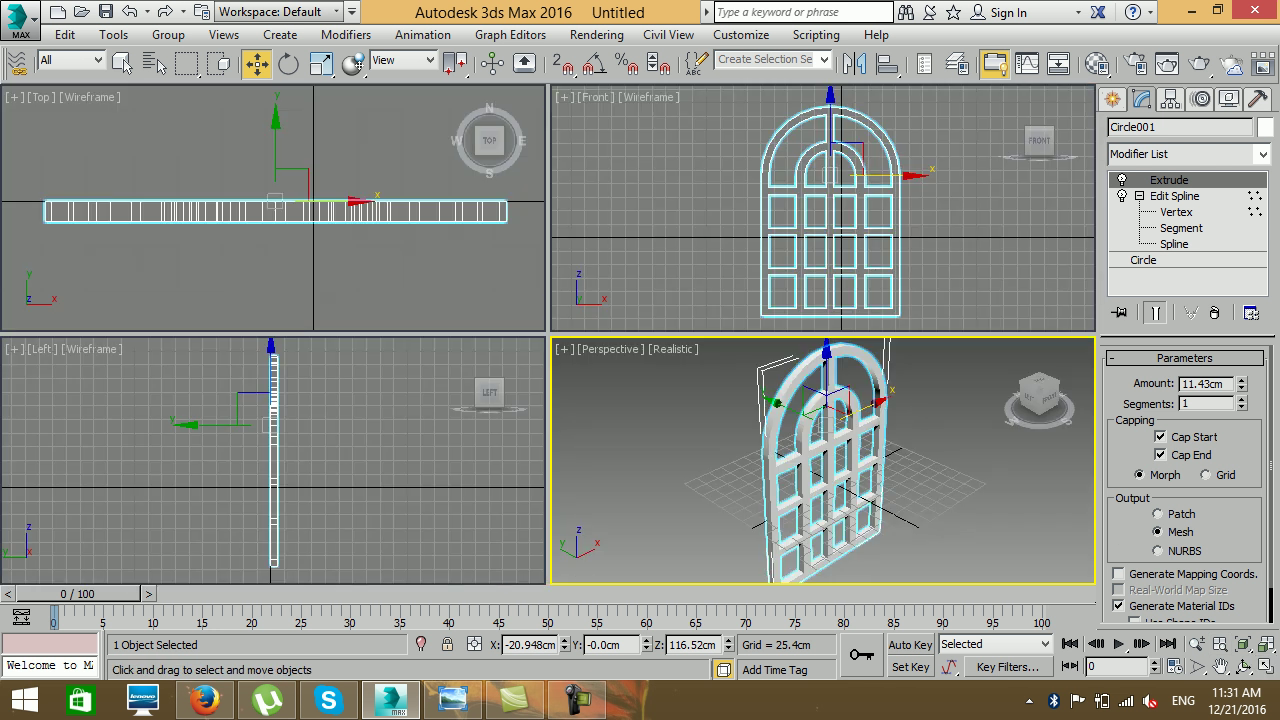
Select all the pane splines inside the outer frame outline and copy them to the right of the window
left_click(1174, 244)
left_click(700, 200)
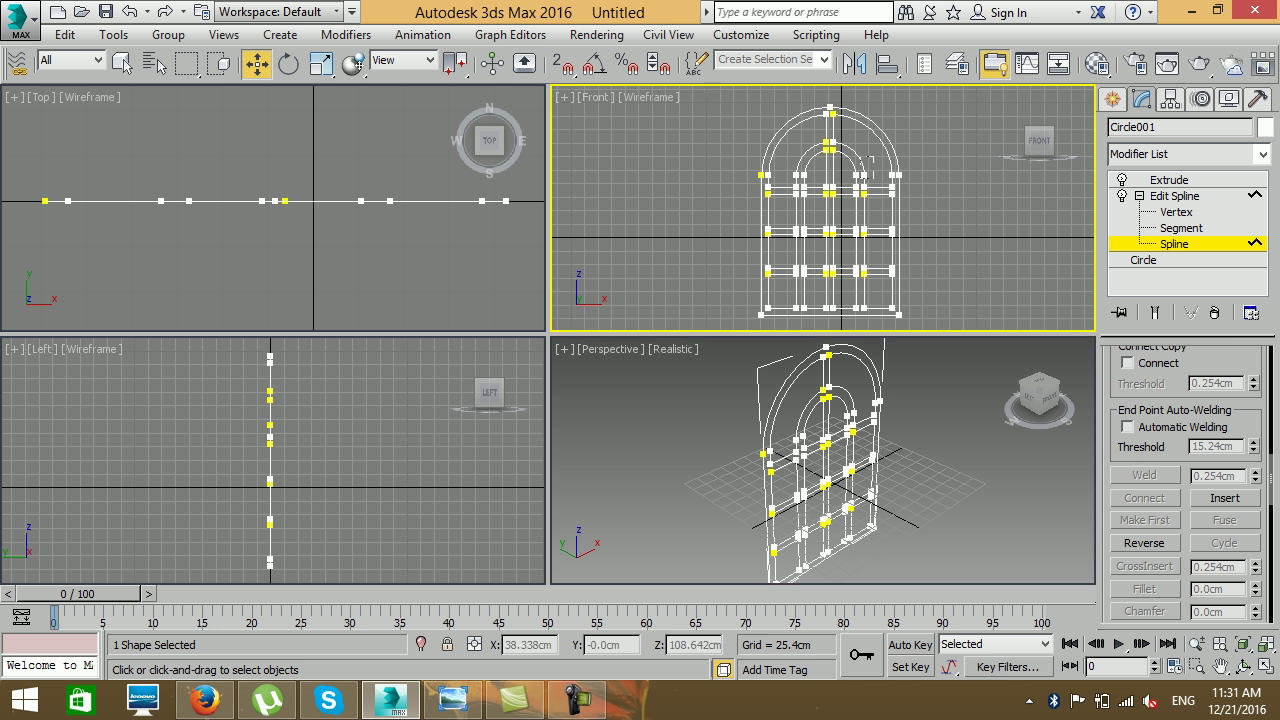
left_click(765, 250)
middle_click_drag(820, 230, 749, 232)
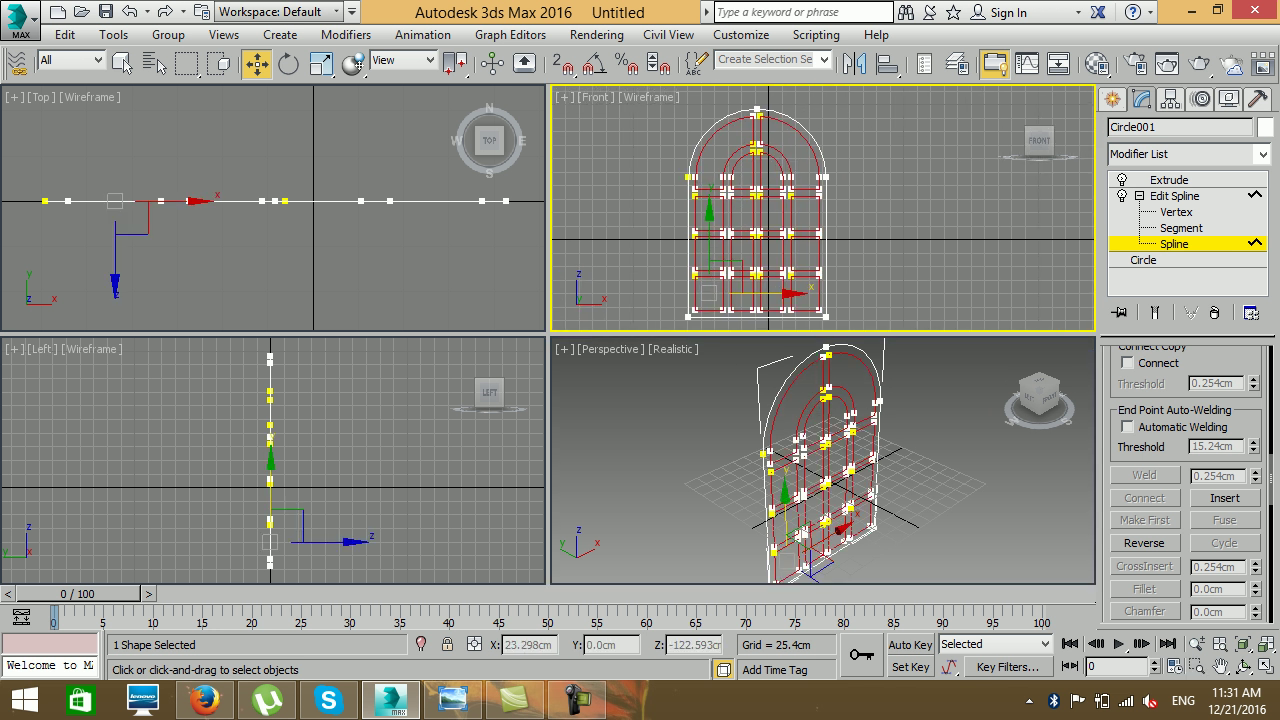
left_click_drag(775, 293, 983, 293, "shift")
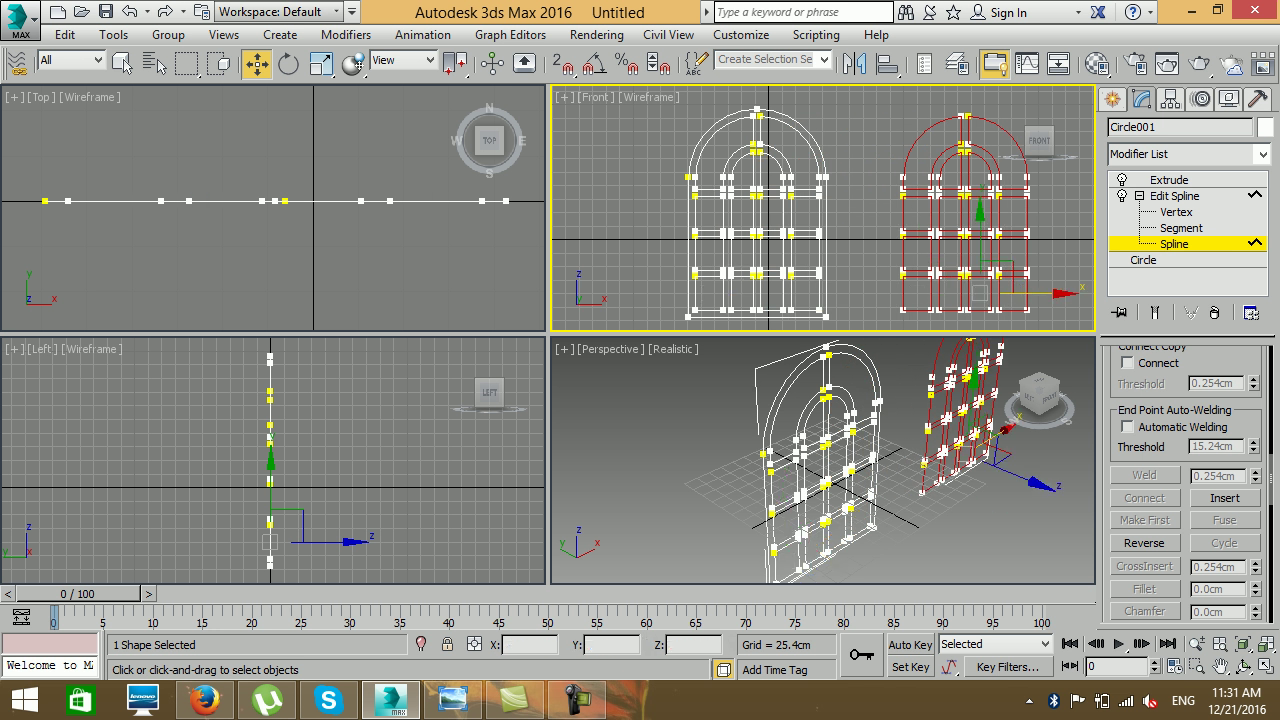
scroll(1186, 480, "down", 10)
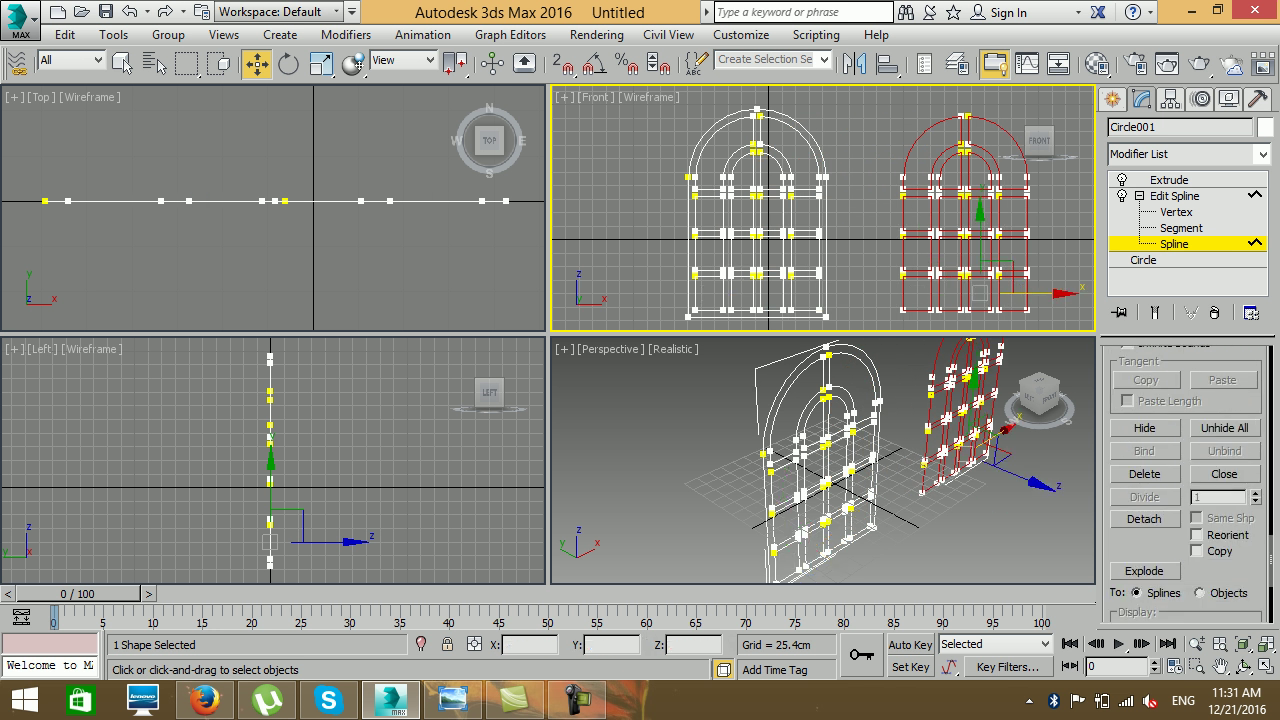
Detach the copied pane splines from the window shape as a separate shape, accepting the suggested name Shape001
left_click(1144, 518)
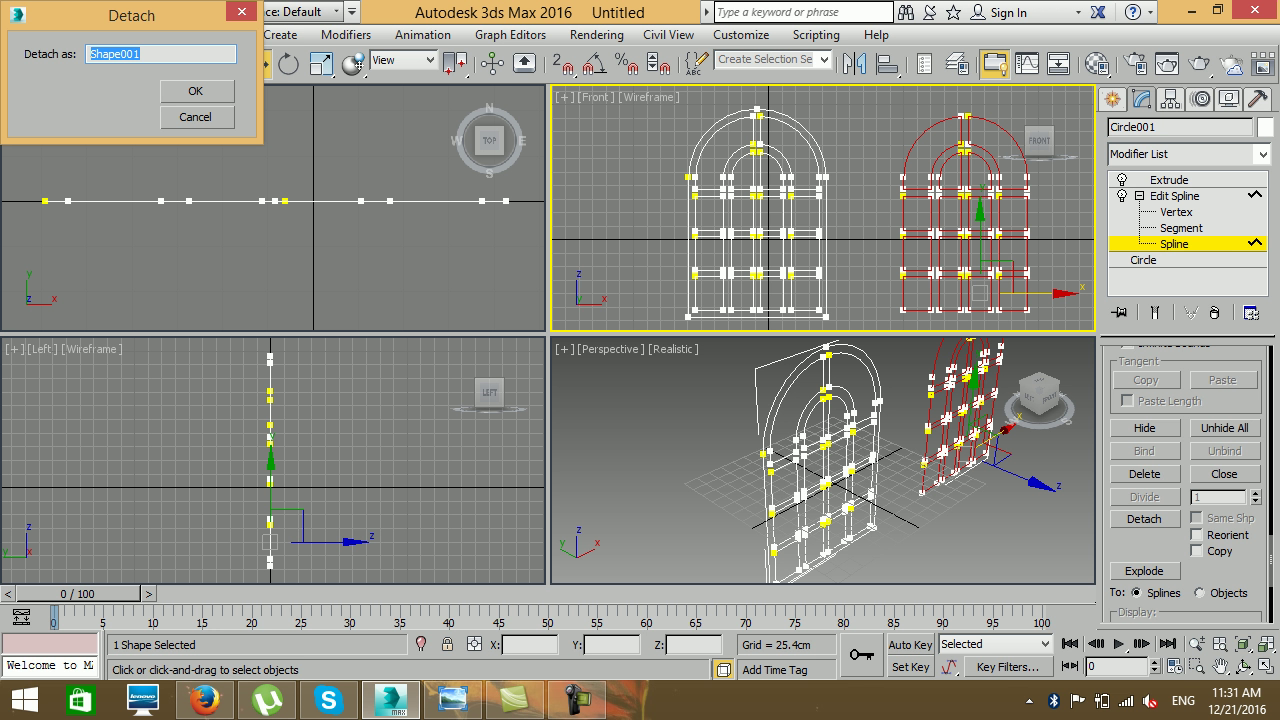
left_click(195, 90)
left_click(1113, 99)
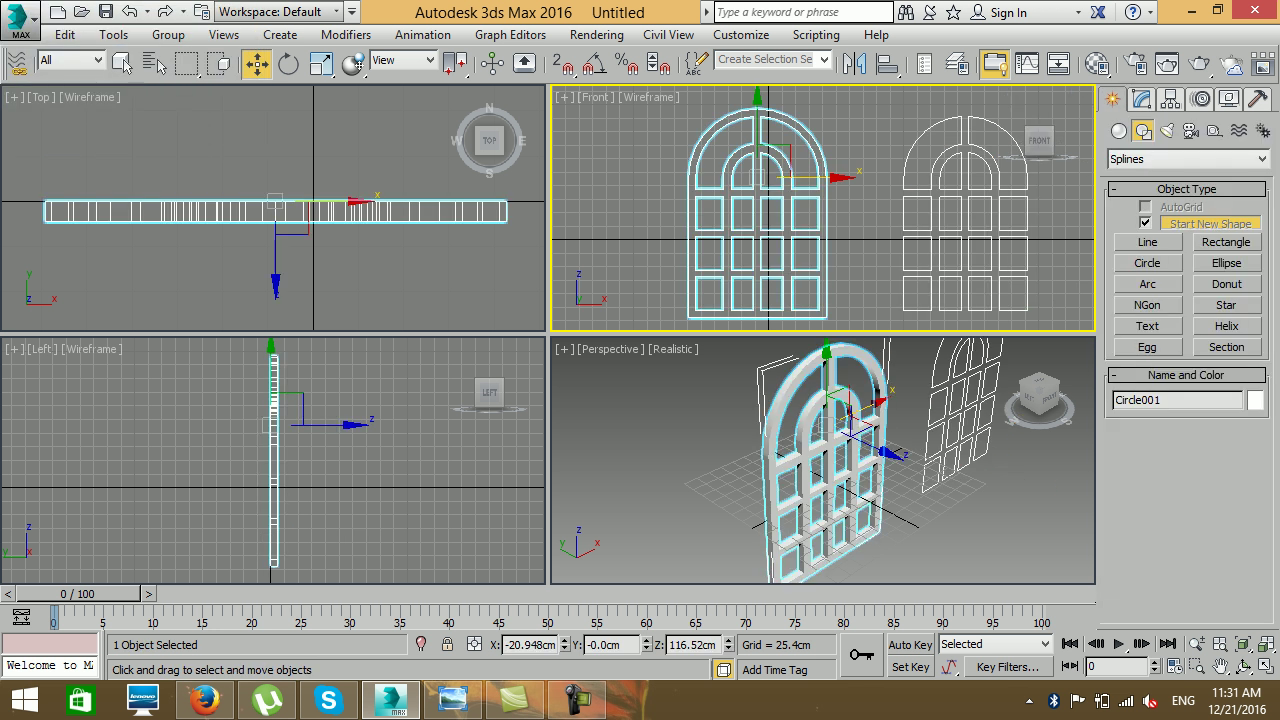
Extrude the detached pane shape by 2 cm to form the glass panels
left_click(772, 430)
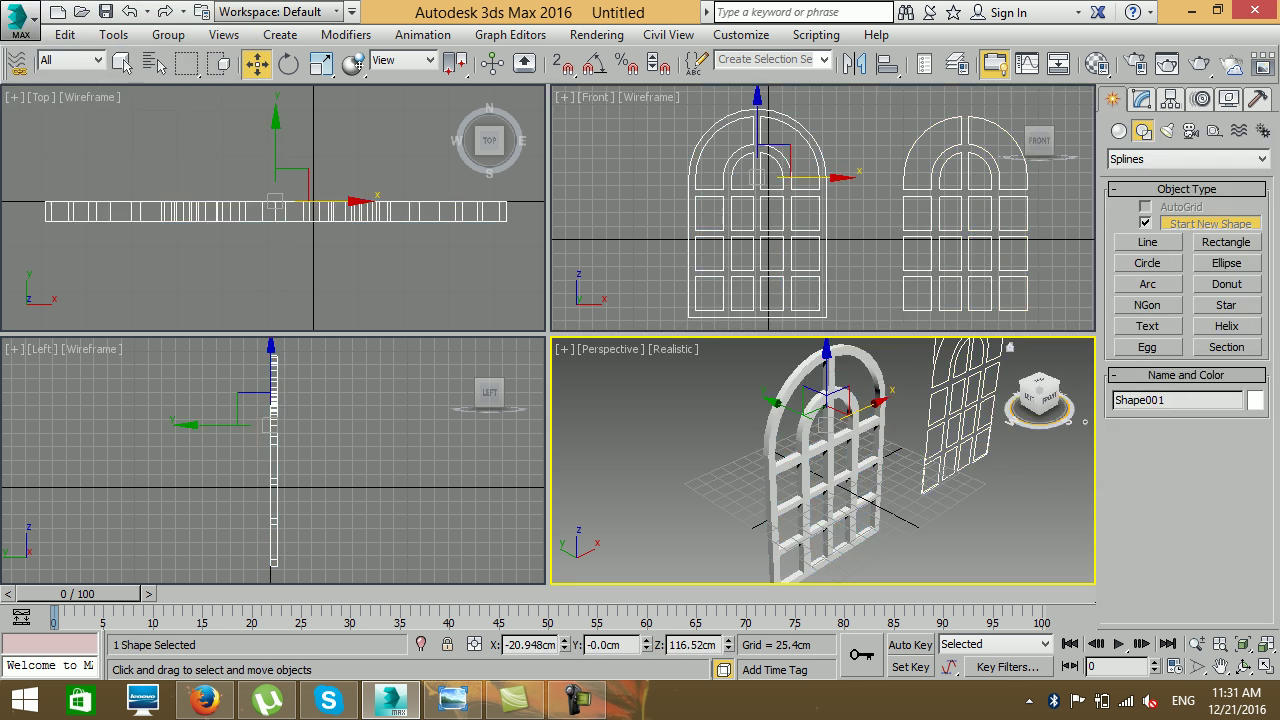
left_click(1141, 99)
left_click(1187, 153)
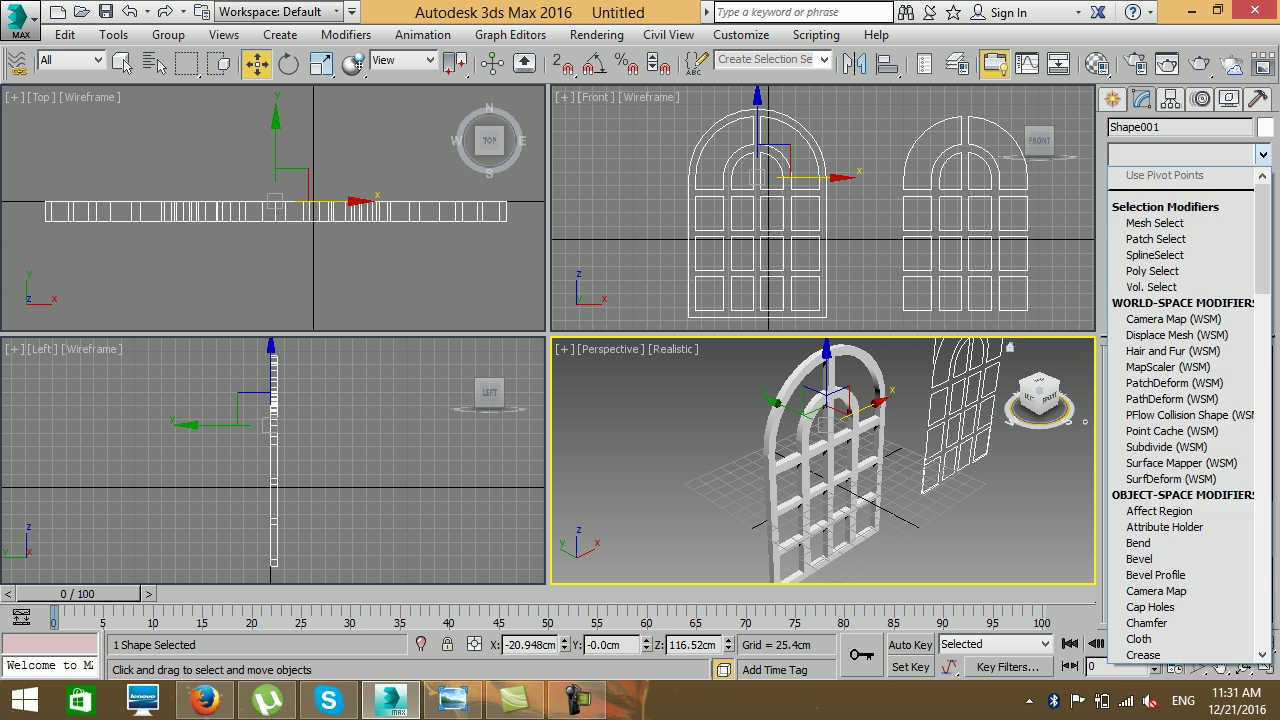
key("e")
key("e")
key("e")
key("e")
key("e")
key("e")
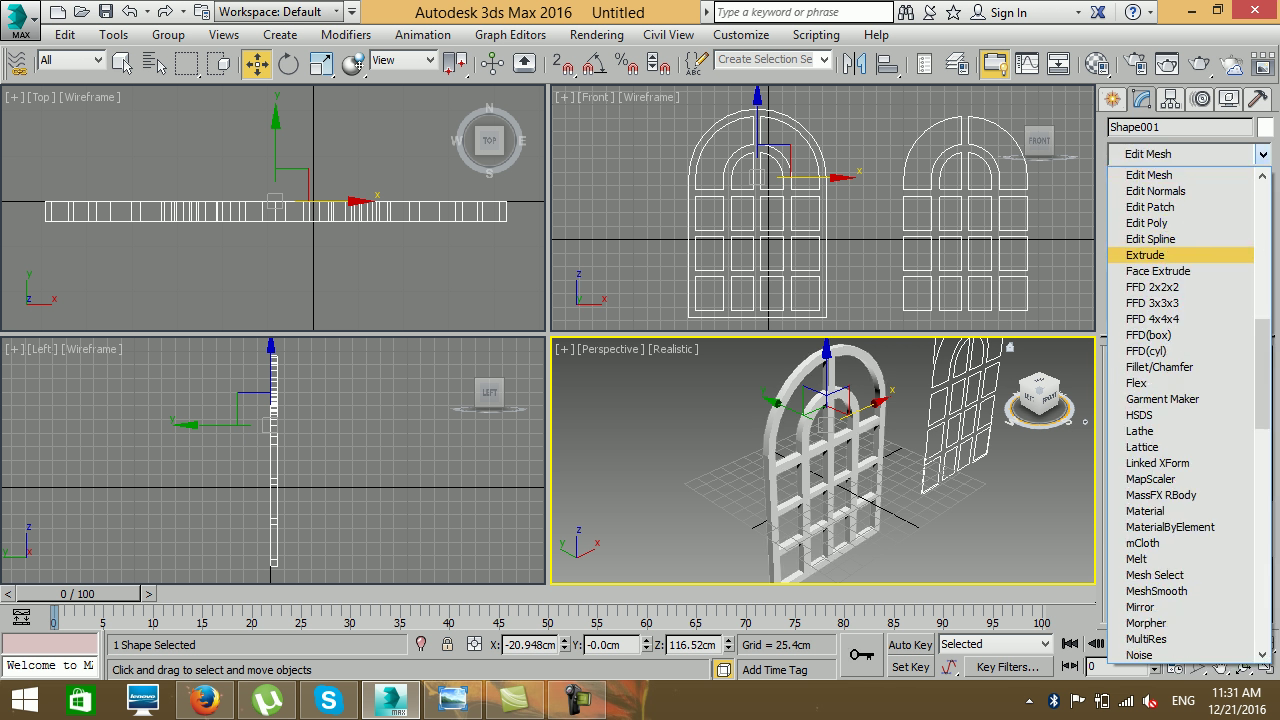
key("Return")
key("ctrl+a")
type("2")
key("Return")
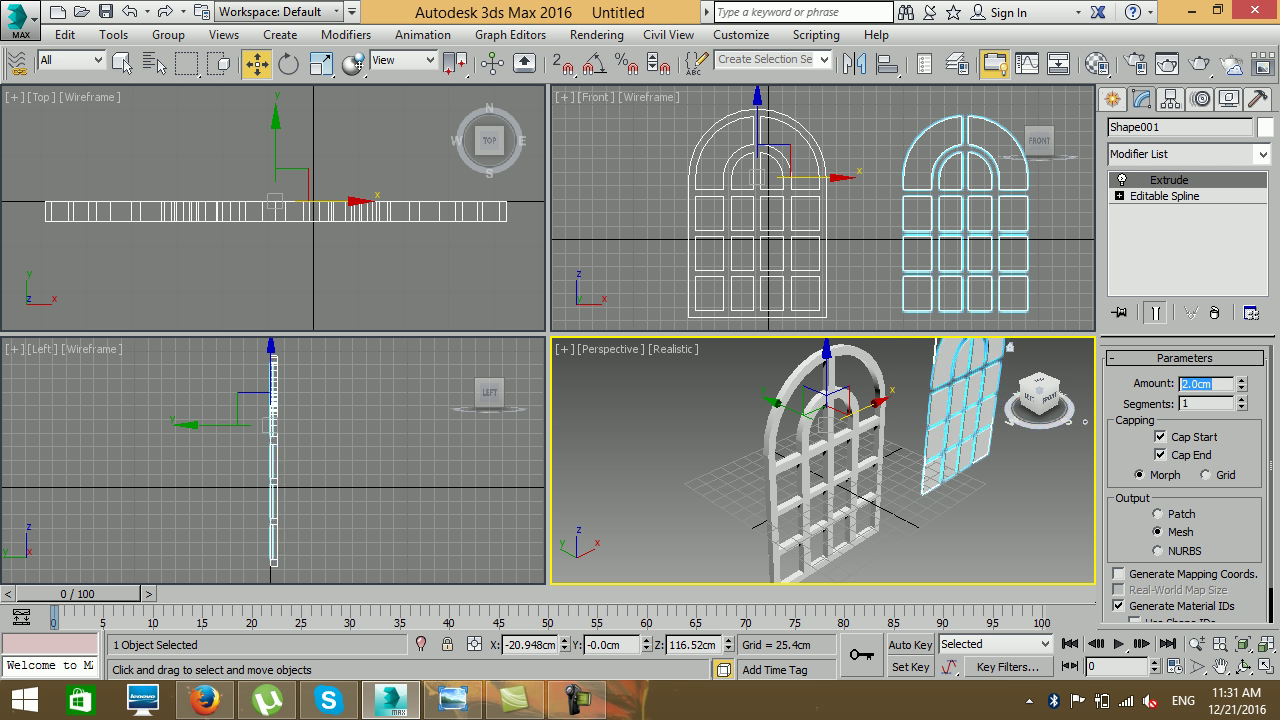
Enable 3D snapping and move the extruded glass panels into the openings of the window frame in the front view
left_click_drag(557, 62, 560, 158)
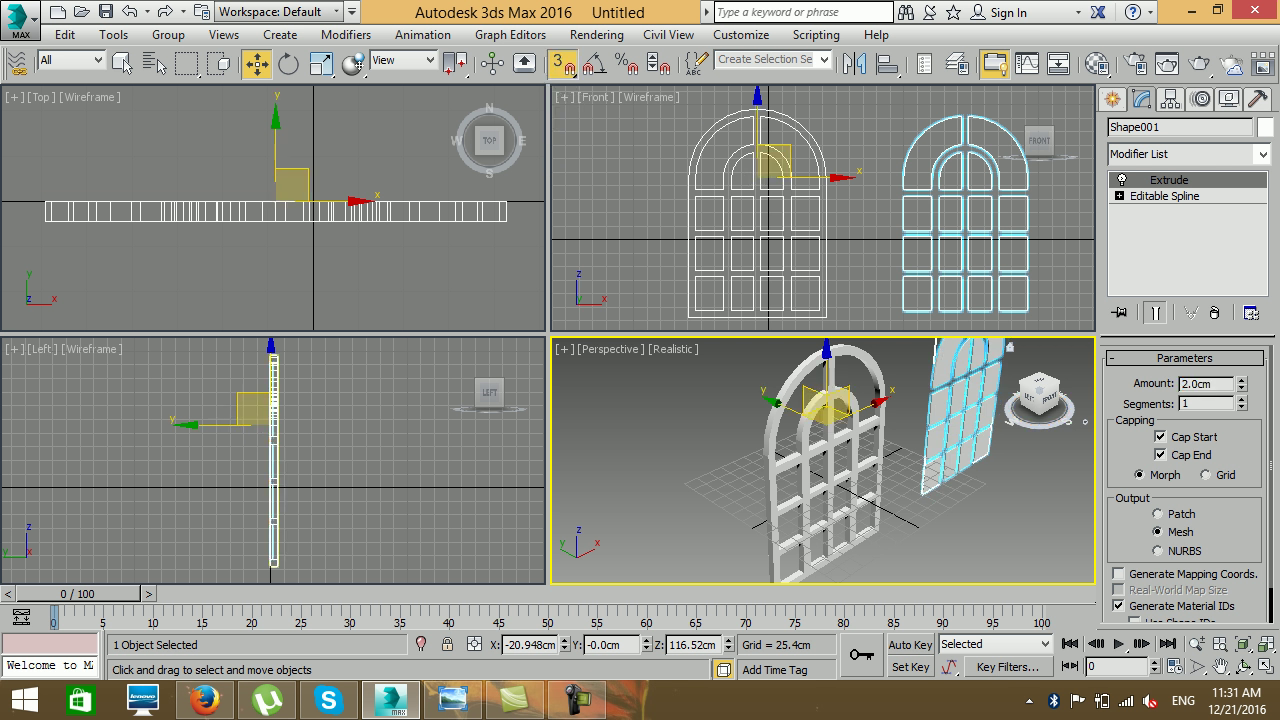
left_click_drag(905, 310, 691, 313)
middle_click_drag(691, 313, 805, 318)
Give the glass panels a light aqua object color from the 3ds Max palette and clear the selection
left_click(1265, 127)
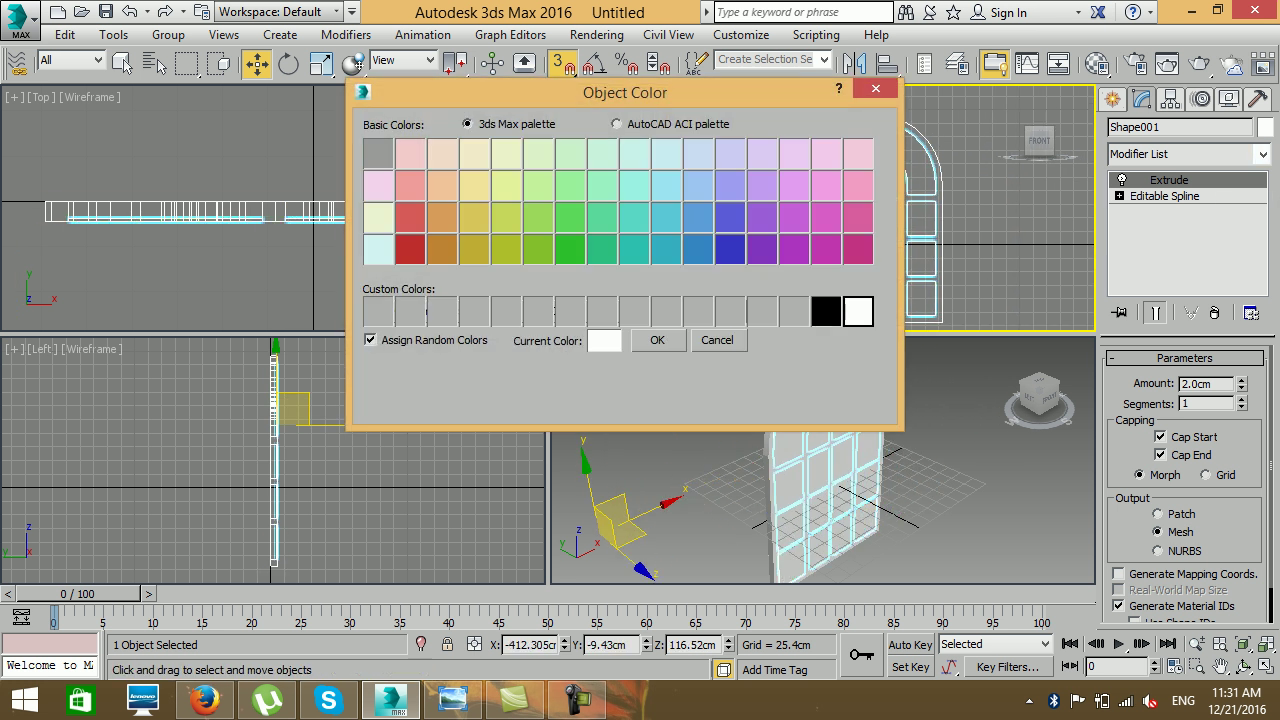
left_click(634, 185)
left_click(657, 340)
scroll(407, 300, "down", 3)
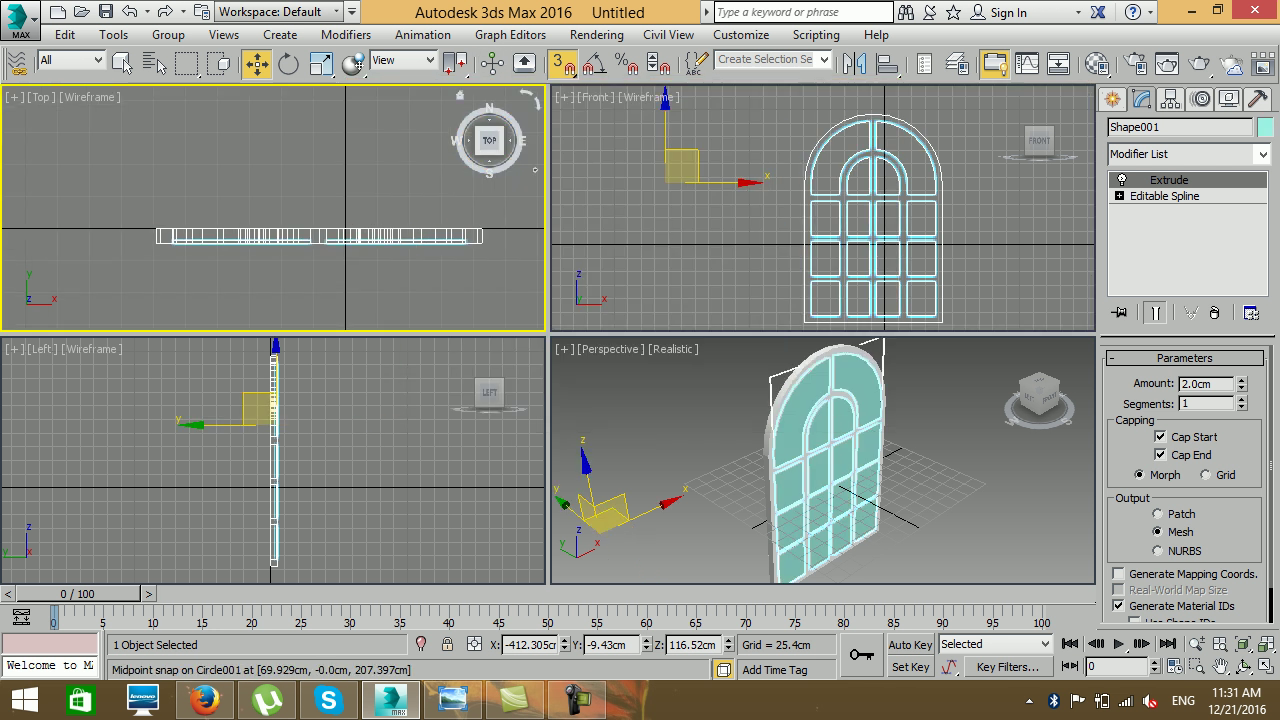
scroll(431, 184, "down", 3)
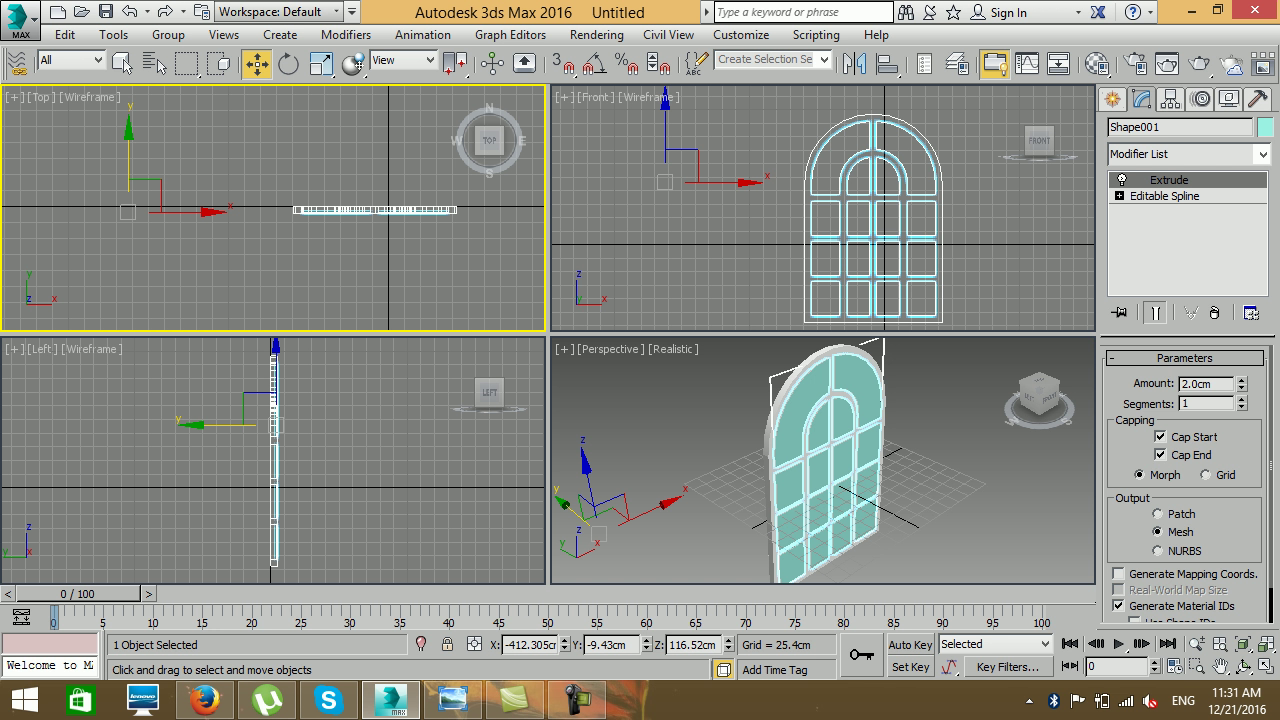
left_click(940, 520)
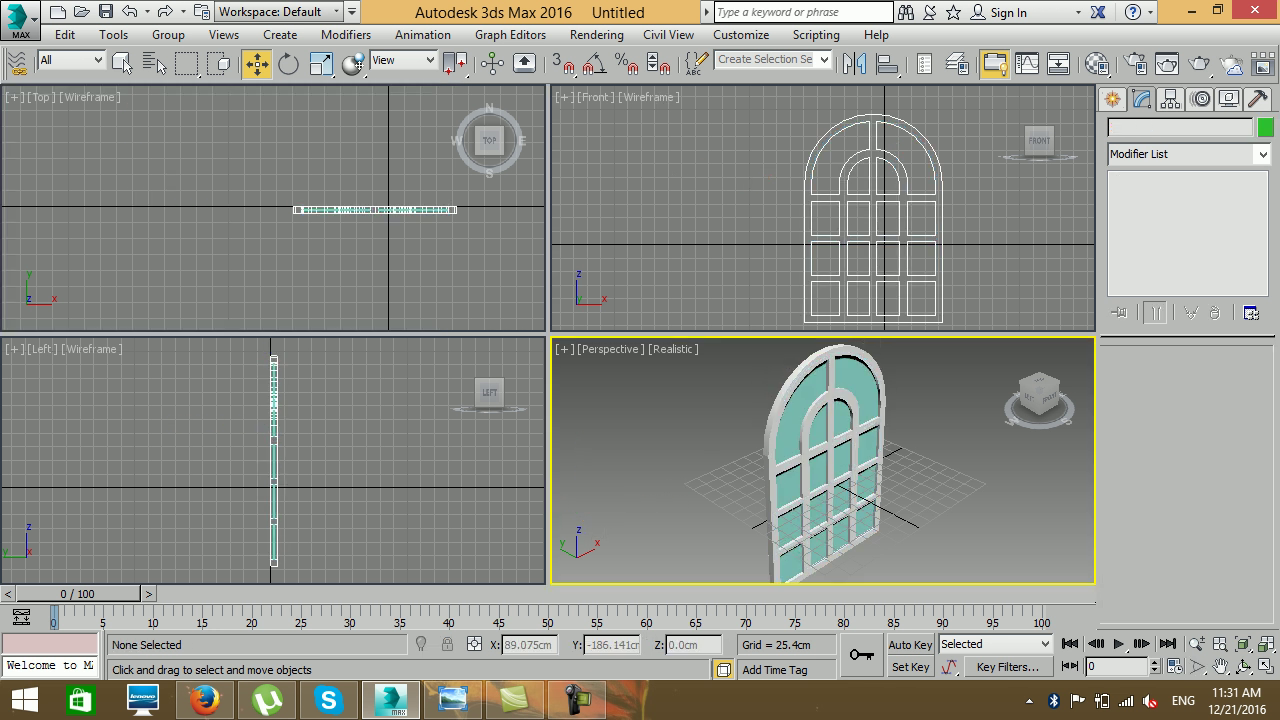
scroll(810, 500, "down", 4)
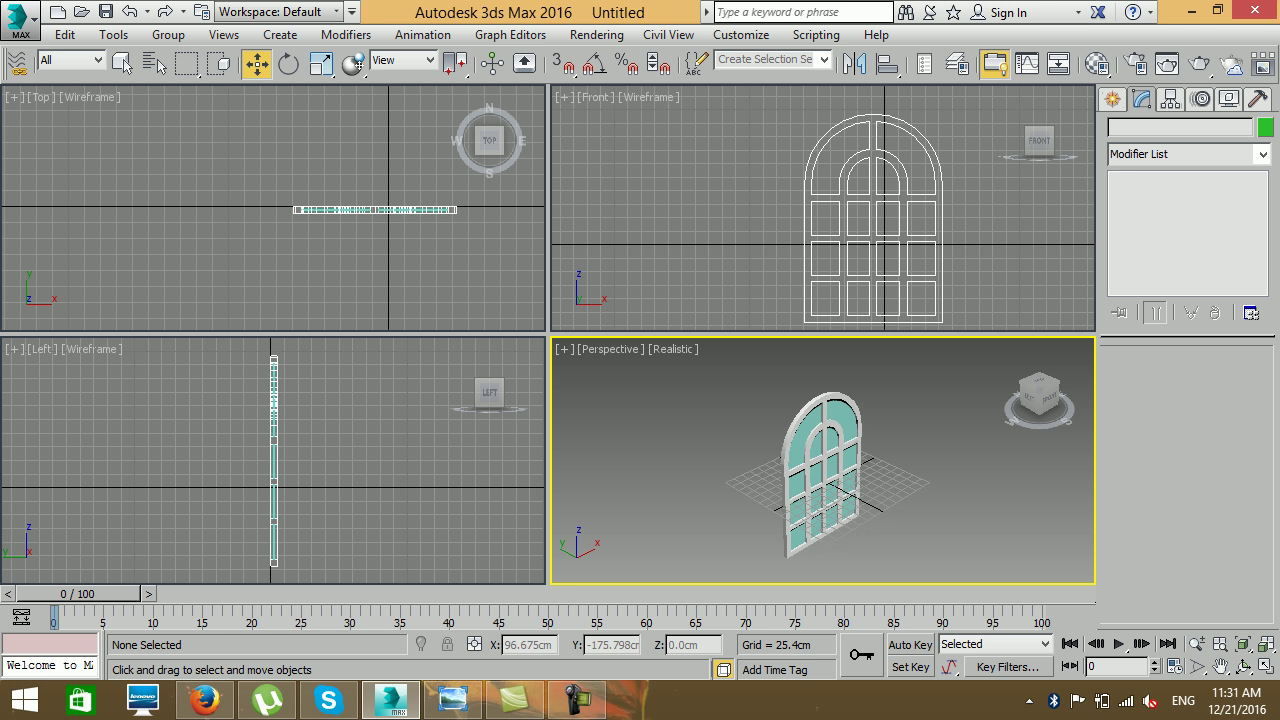
Save the scene on the Desktop under the file name afw as a 3ds Max file
left_click(105, 11)
left_click(57, 190)
type("afw")
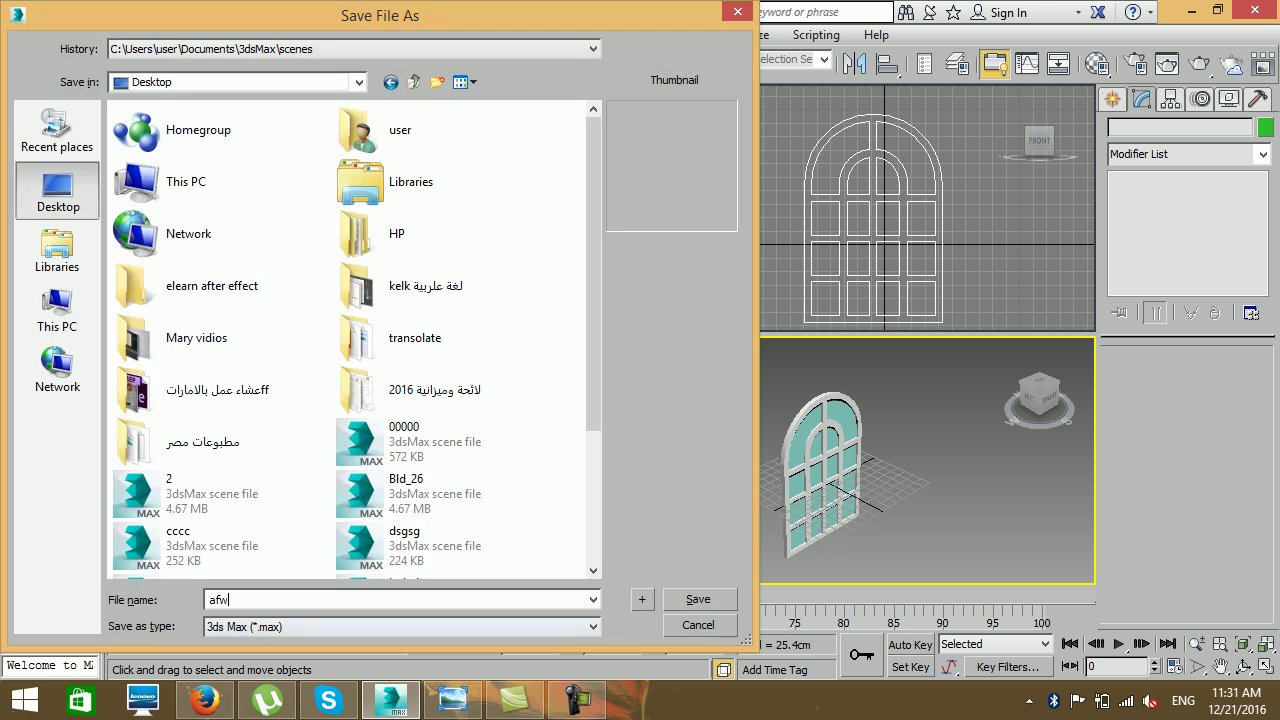
key("Return")
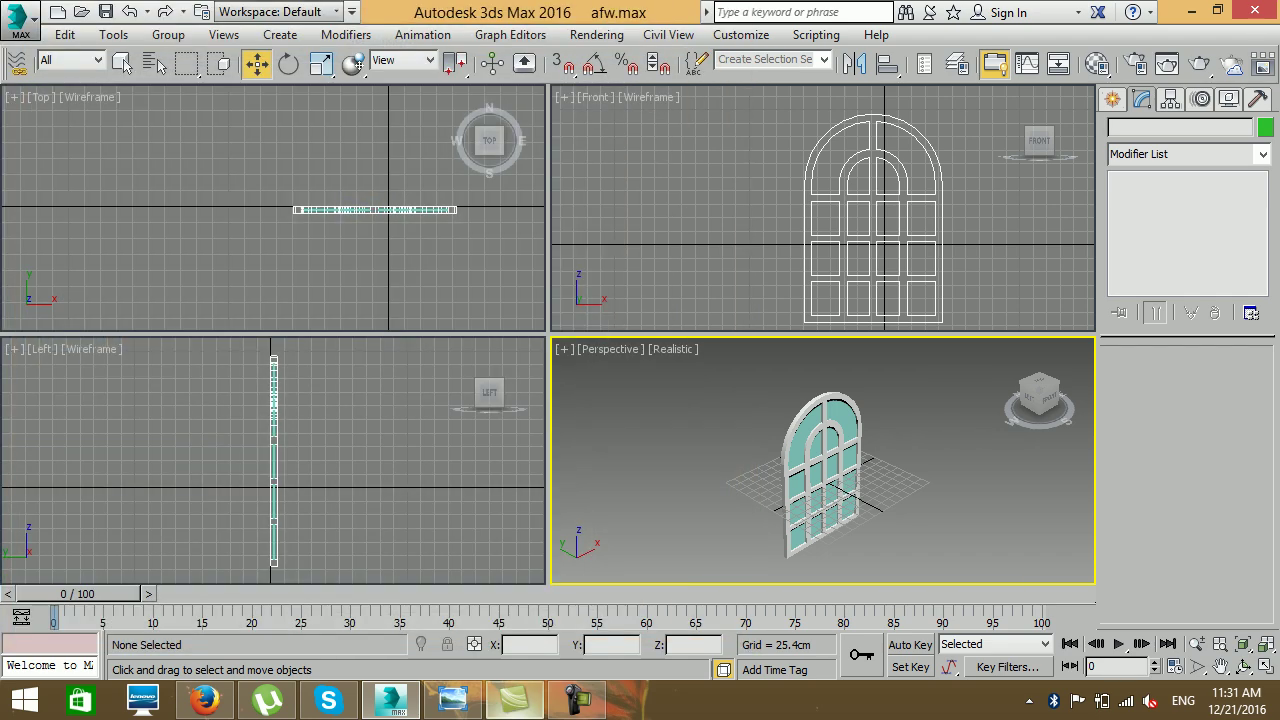